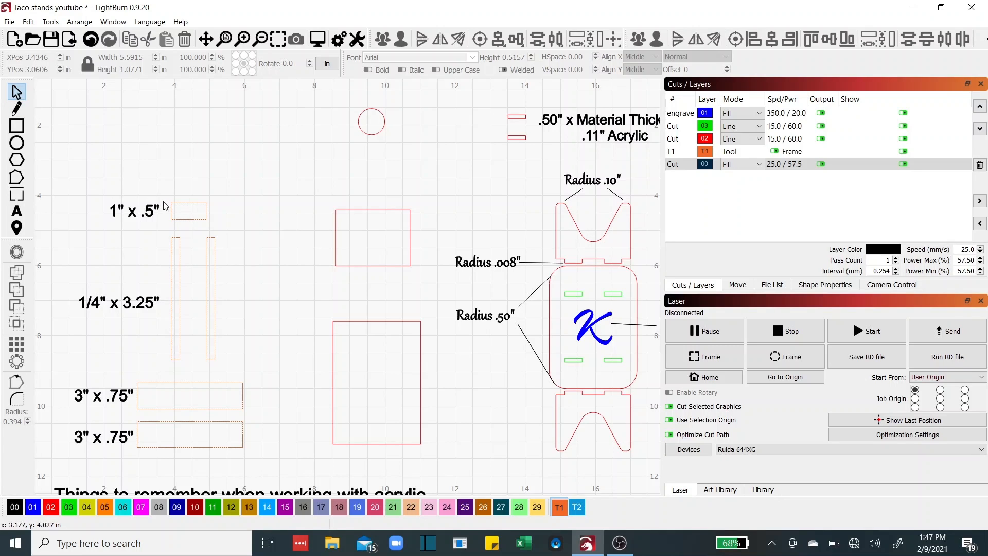
Move the 1" x .5" rectangle and the circle into the upper rectangle, circle resting on top
{"action": "left_click_drag", "start_coordinate": [188, 220], "coordinate": [375, 266]}
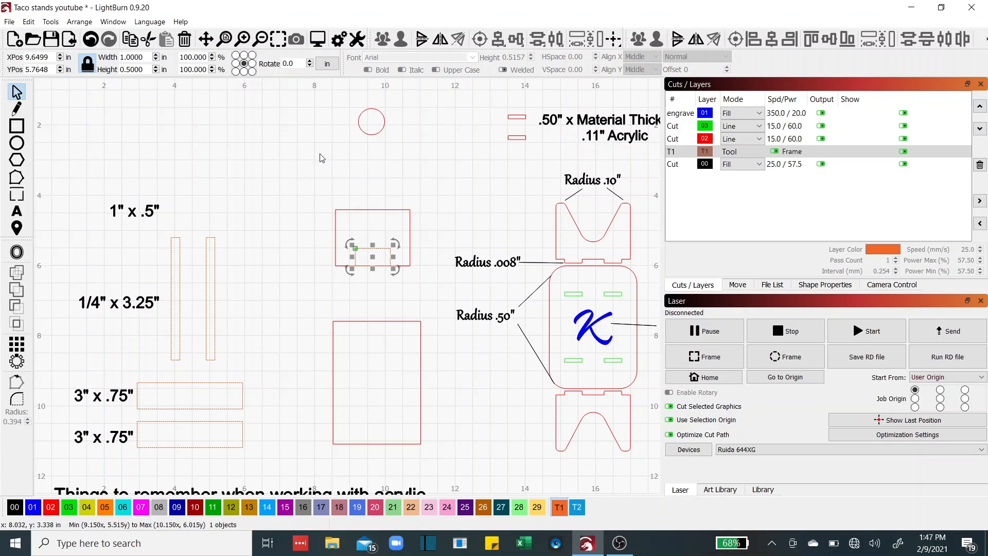
{"action": "left_click", "coordinate": [370, 133]}
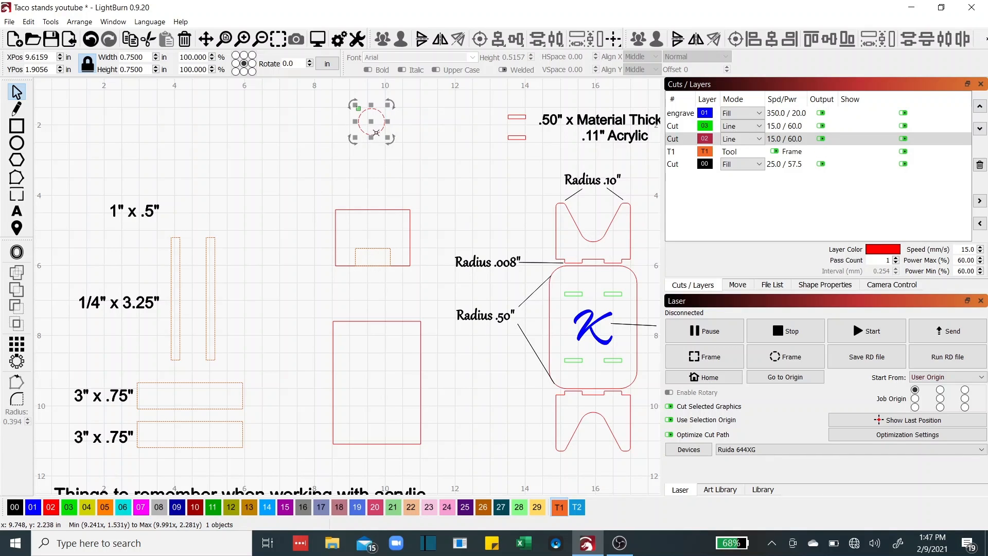
{"action": "left_click_drag", "start_coordinate": [371, 119], "coordinate": [374, 231]}
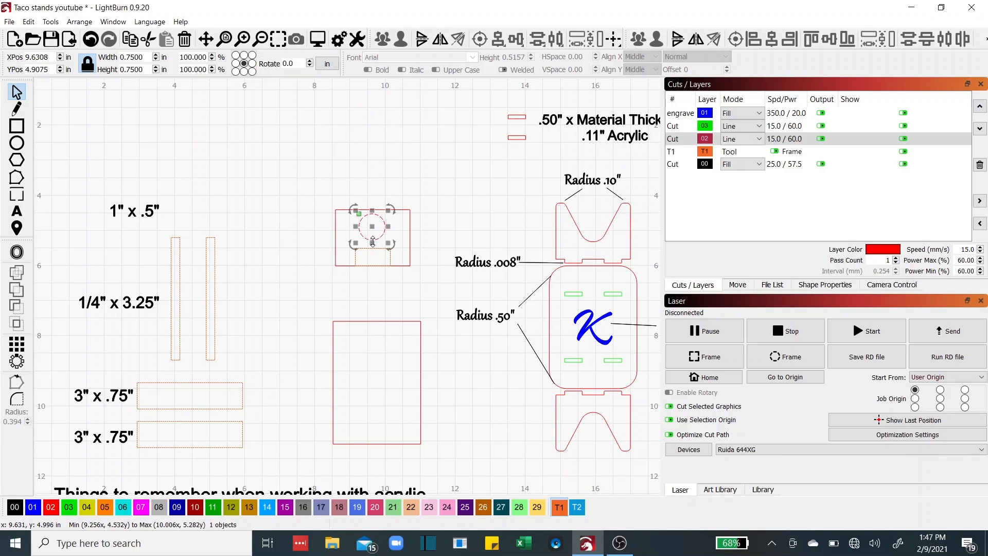
{"action": "scroll", "coordinate": [374, 232], "scroll_direction": "up", "scroll_amount": 5}
{"action": "scroll", "coordinate": [374, 238], "scroll_direction": "up", "scroll_amount": 2}
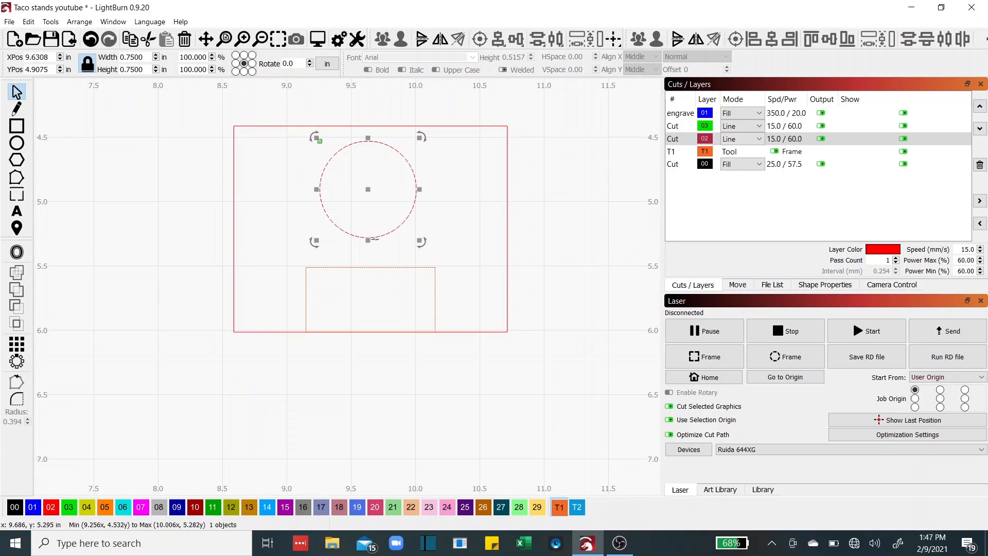
{"action": "left_click_drag", "start_coordinate": [373, 237], "coordinate": [373, 266]}
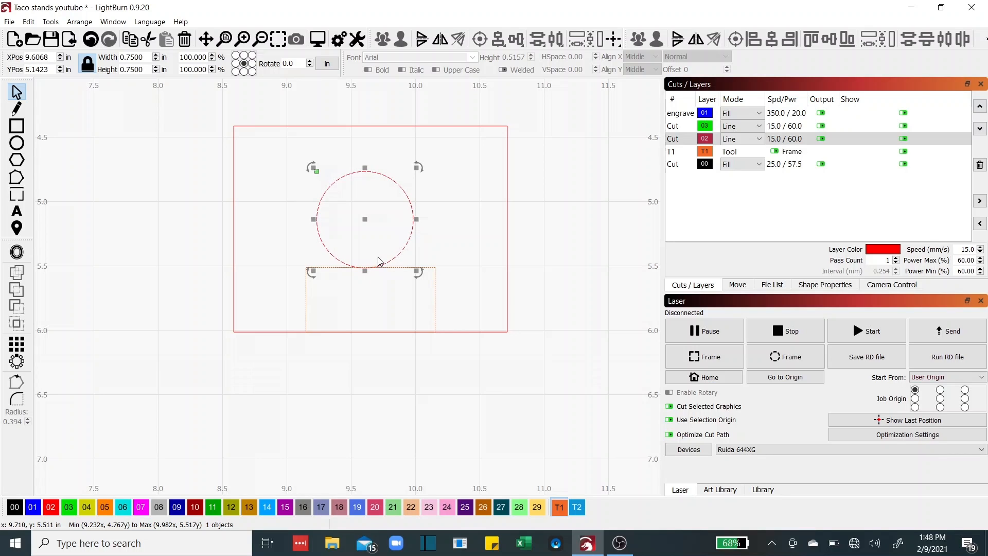
Centre the circle horizontally within the surrounding rectangle using Align Centers Horizontally
{"action": "left_click", "coordinate": [507, 202], "text": "shift"}
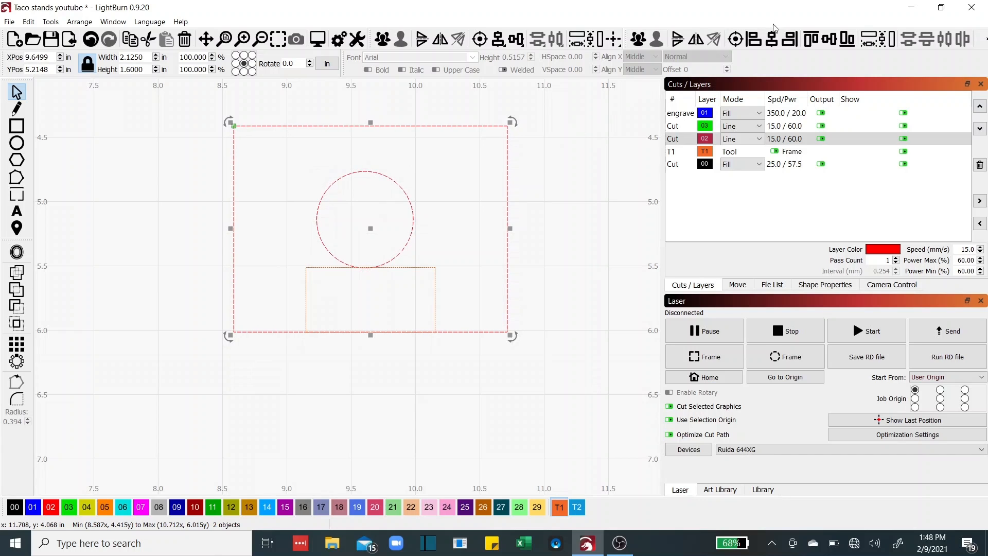
{"action": "left_click", "coordinate": [771, 44]}
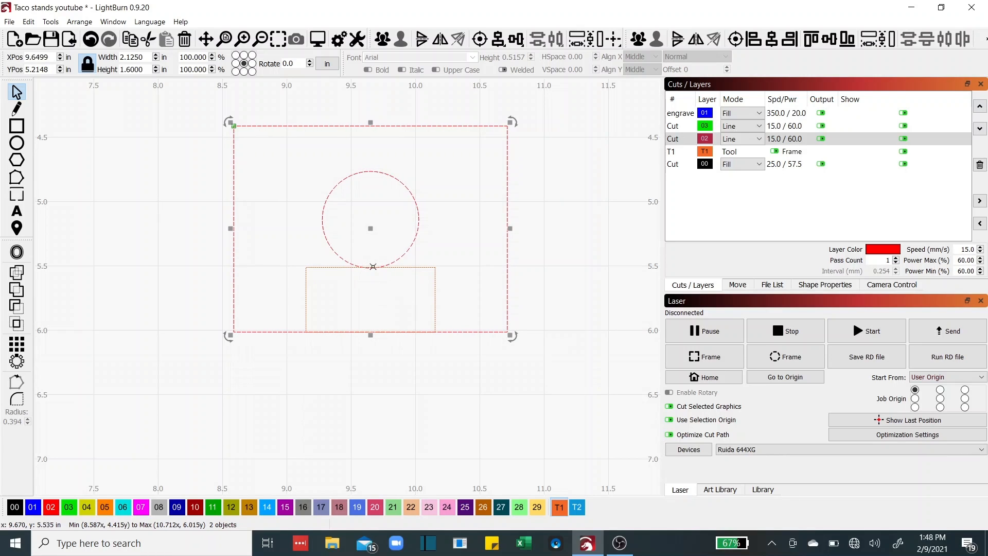
{"action": "left_click", "coordinate": [398, 379]}
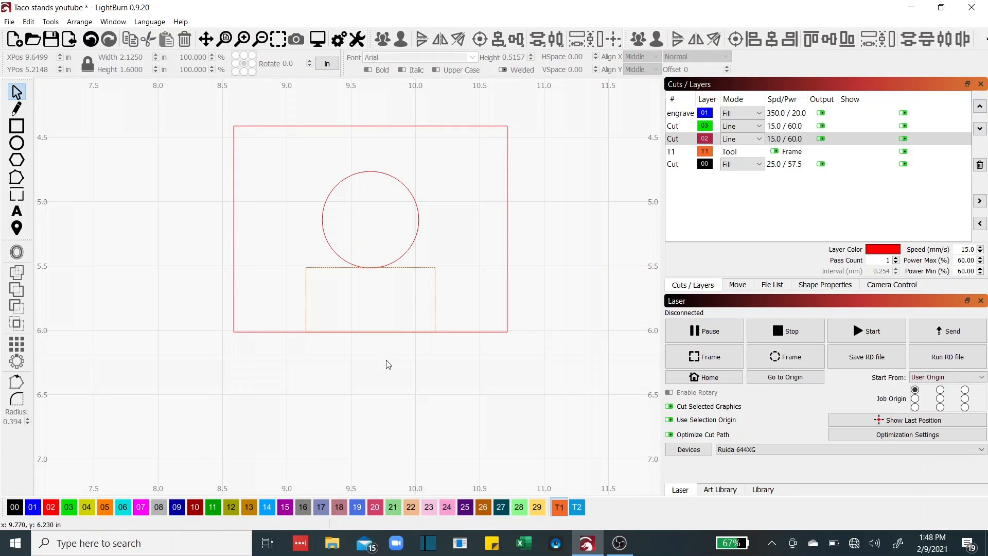
Delete the 1" x .5" guide rectangle
{"action": "scroll", "coordinate": [387, 361], "scroll_direction": "down", "scroll_amount": 2}
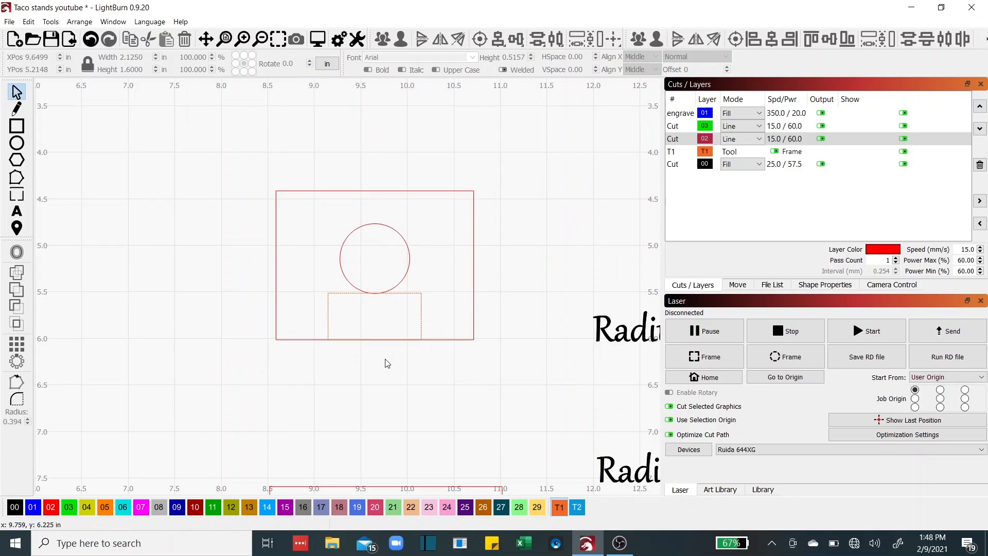
{"action": "left_click", "coordinate": [421, 320]}
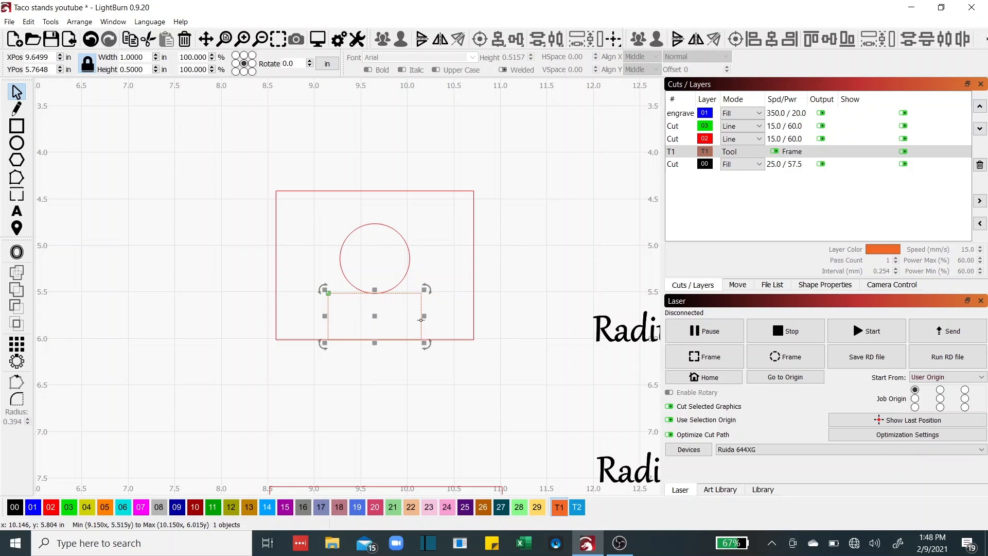
{"action": "key", "text": "Delete"}
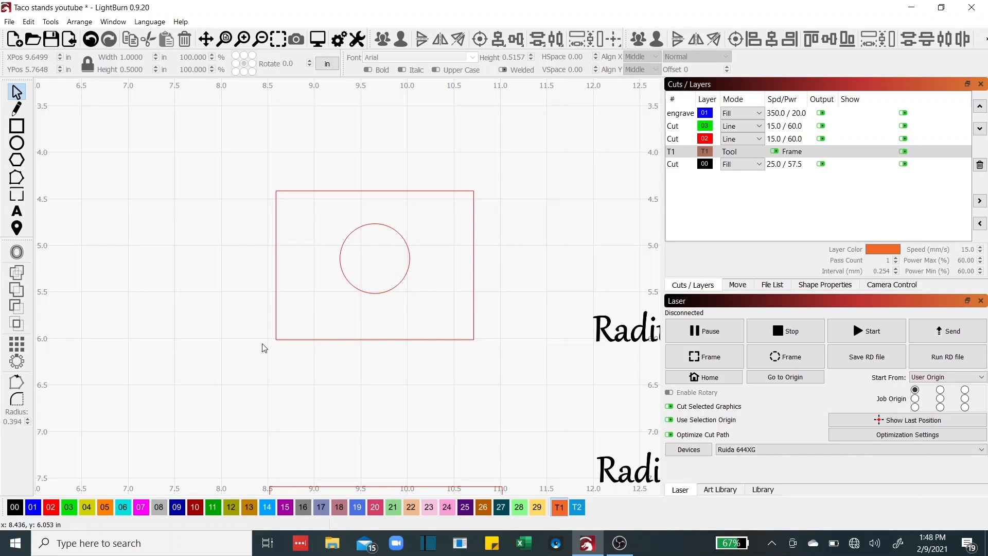
Place the two 1/4" x 3.25" rectangles along the upper rectangle's left and right edges
{"action": "scroll", "coordinate": [261, 342], "scroll_direction": "down", "scroll_amount": 2}
{"action": "left_click_drag", "start_coordinate": [256, 348], "coordinate": [471, 338]}
{"action": "left_click_drag", "start_coordinate": [421, 374], "coordinate": [393, 304]}
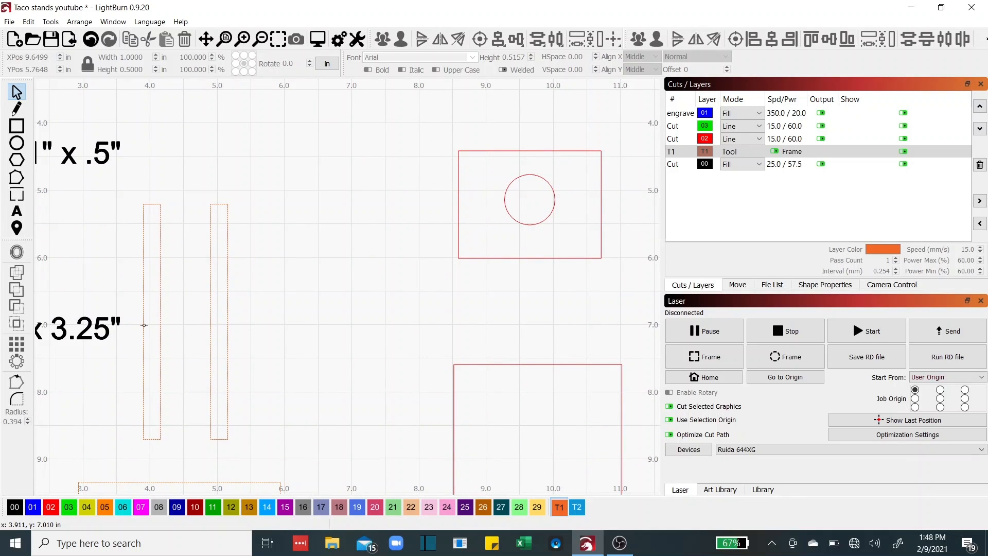
{"action": "left_click_drag", "start_coordinate": [143, 325], "coordinate": [457, 202]}
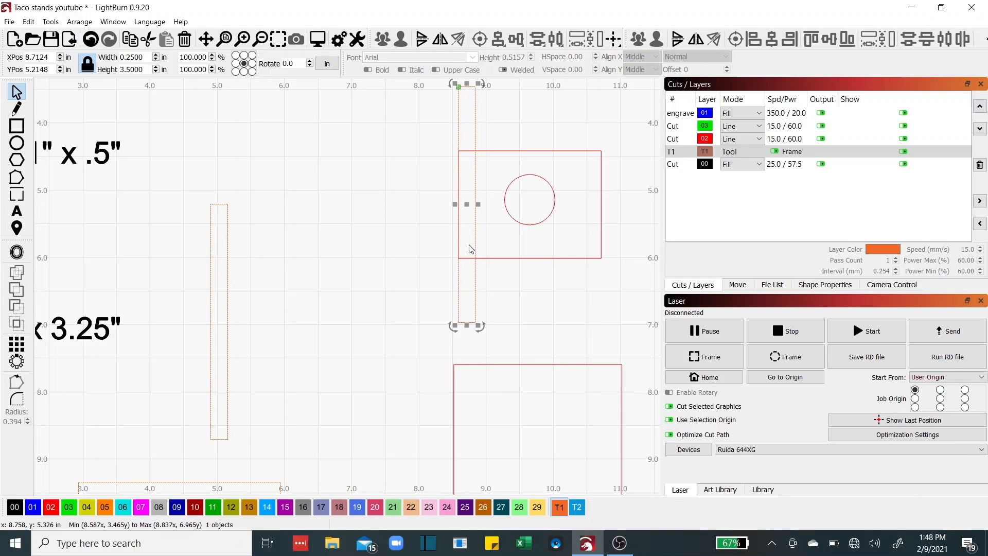
{"action": "left_click", "coordinate": [228, 297]}
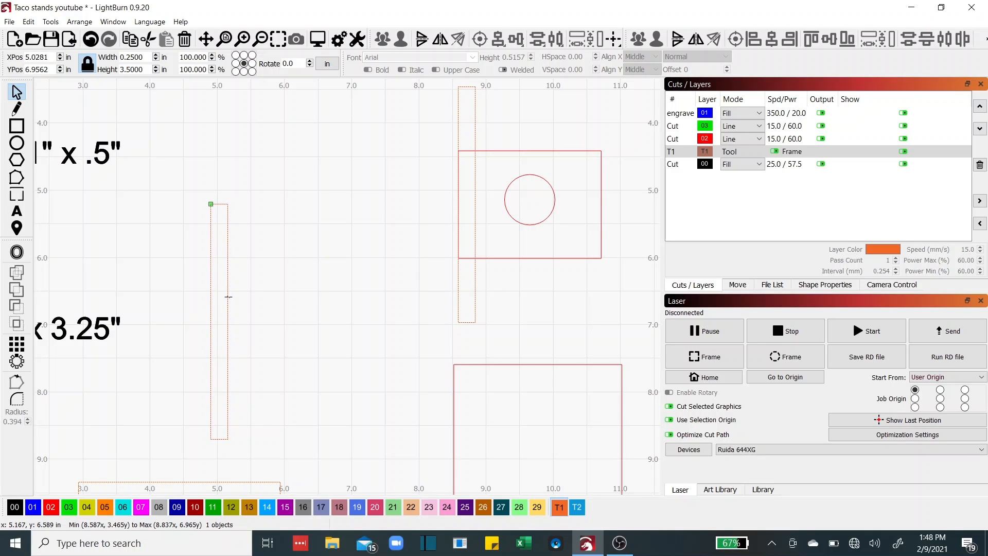
{"action": "left_click_drag", "start_coordinate": [228, 297], "coordinate": [601, 194]}
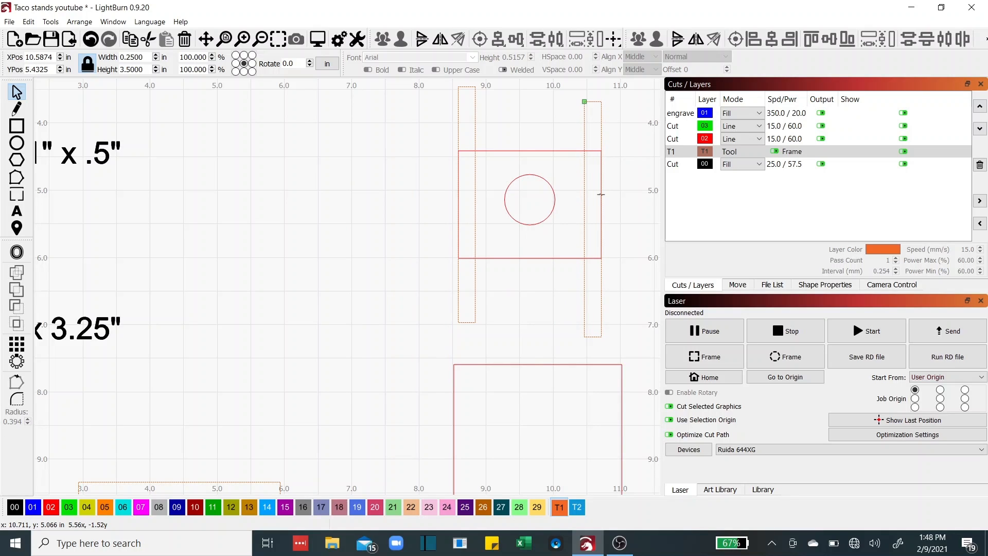
{"action": "left_click_drag", "start_coordinate": [600, 192], "coordinate": [600, 193]}
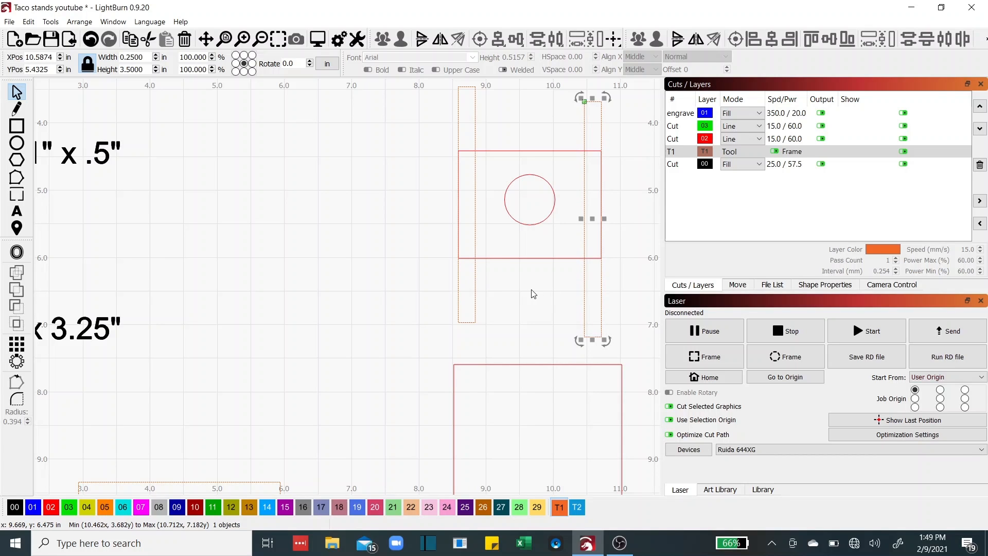
{"action": "scroll", "coordinate": [533, 293], "scroll_direction": "down", "scroll_amount": 1}
{"action": "left_click_drag", "start_coordinate": [533, 294], "coordinate": [399, 313]}
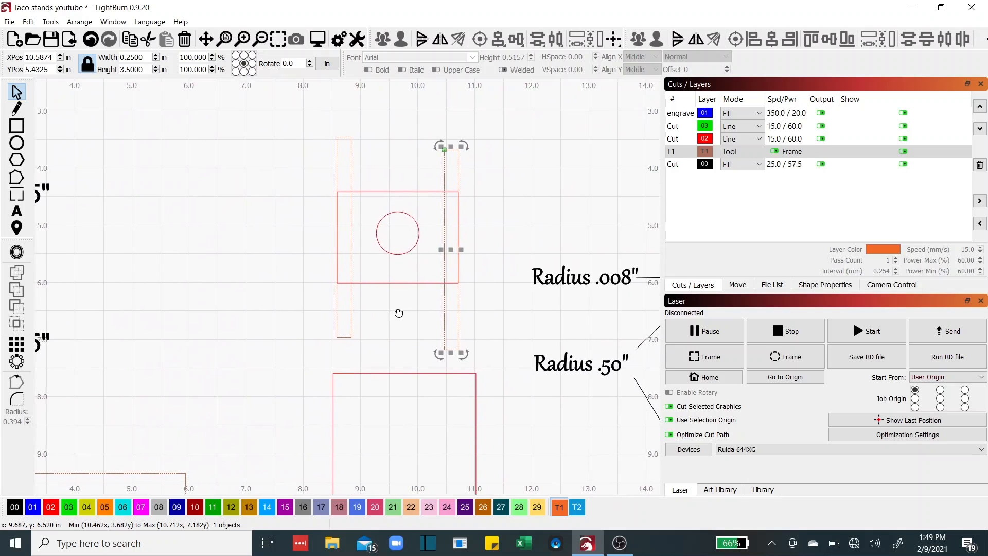
{"action": "scroll", "coordinate": [402, 314], "scroll_direction": "down", "scroll_amount": 1}
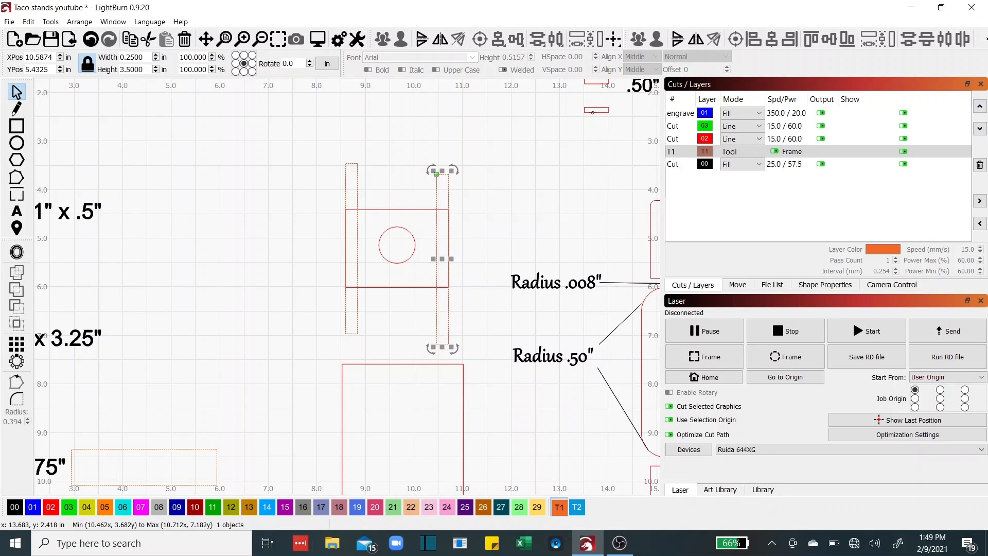
Move the .50" x .11" slot rectangle to the upper rectangle's bottom edge
{"action": "left_click", "coordinate": [592, 113]}
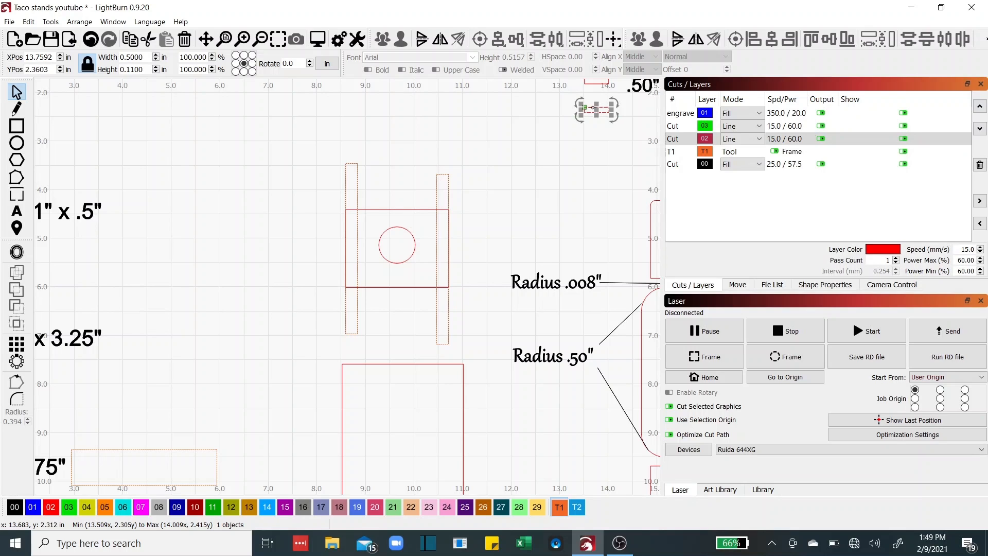
{"action": "left_click_drag", "start_coordinate": [586, 108], "coordinate": [364, 291]}
{"action": "scroll", "coordinate": [362, 286], "scroll_direction": "up", "scroll_amount": 4}
{"action": "scroll", "coordinate": [363, 288], "scroll_direction": "up", "scroll_amount": 5}
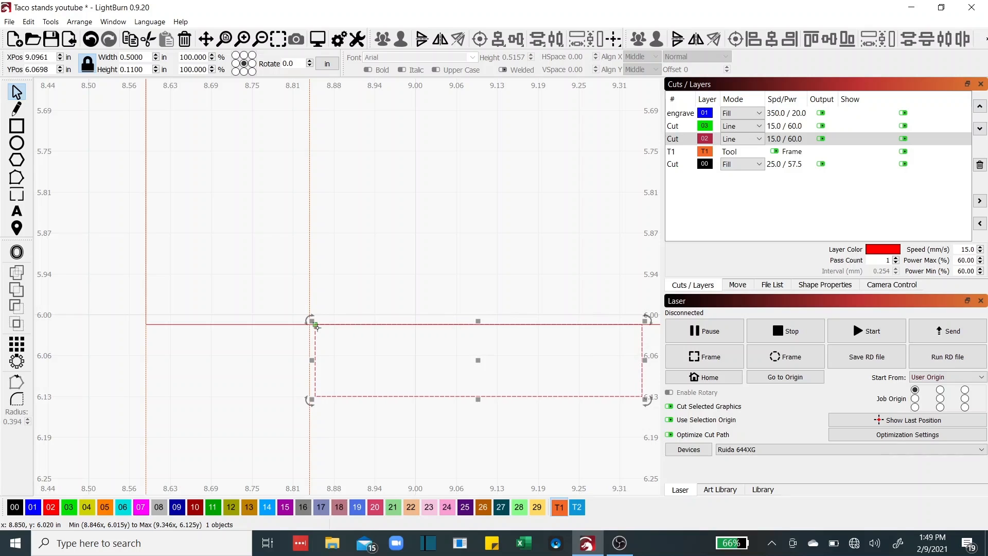
Undo a stray move and butt the slot flush against the left tall rectangle's inner side
{"action": "left_click_drag", "start_coordinate": [317, 327], "coordinate": [317, 327]}
{"action": "left_click", "coordinate": [309, 329], "text": "shift"}
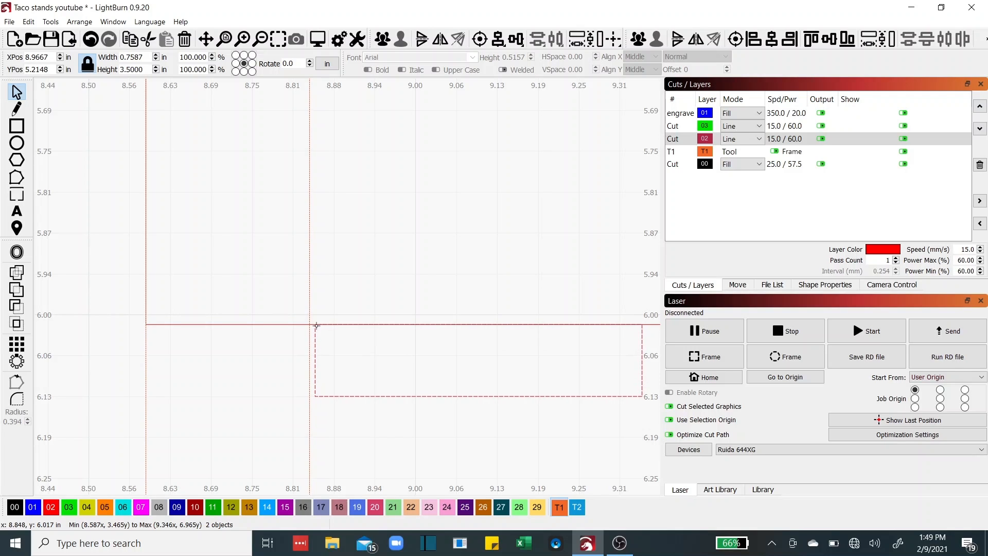
{"action": "left_click_drag", "start_coordinate": [317, 325], "coordinate": [311, 325]}
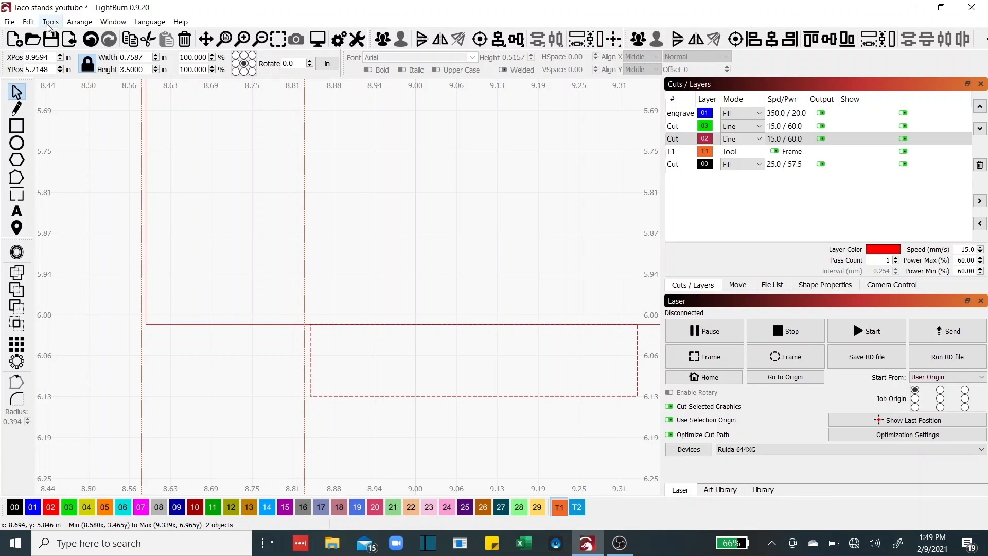
{"action": "left_click", "coordinate": [91, 39]}
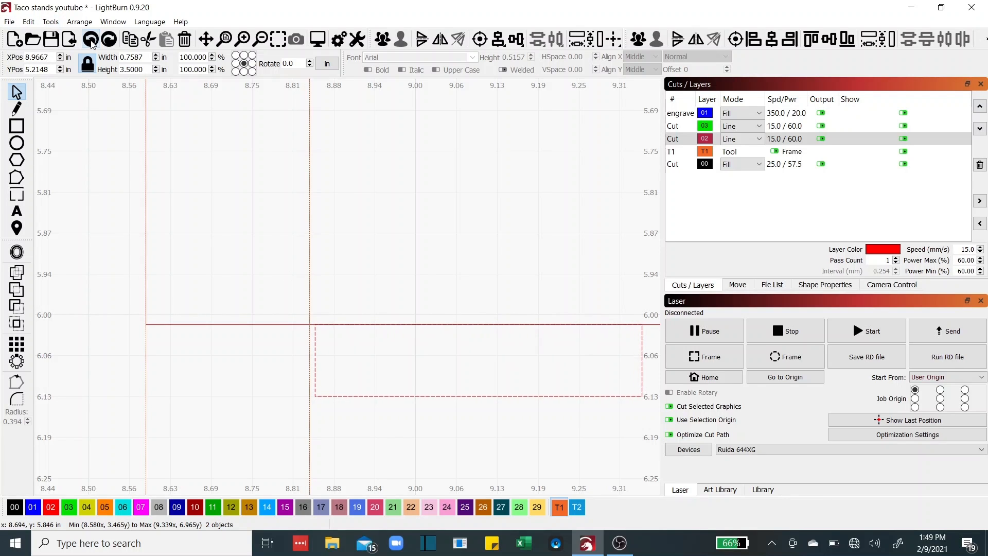
{"action": "left_click", "coordinate": [360, 409]}
{"action": "left_click", "coordinate": [357, 396]}
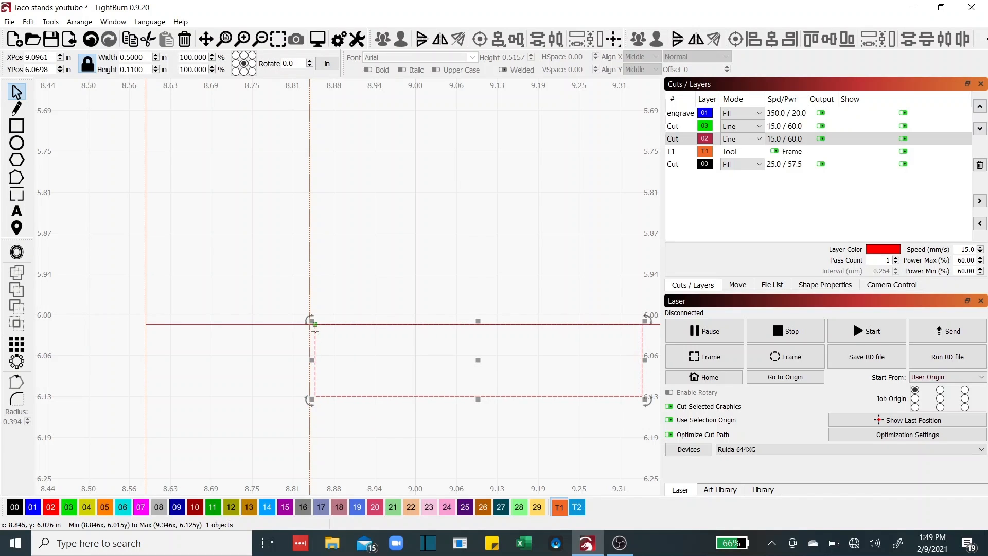
{"action": "left_click_drag", "start_coordinate": [315, 329], "coordinate": [310, 329]}
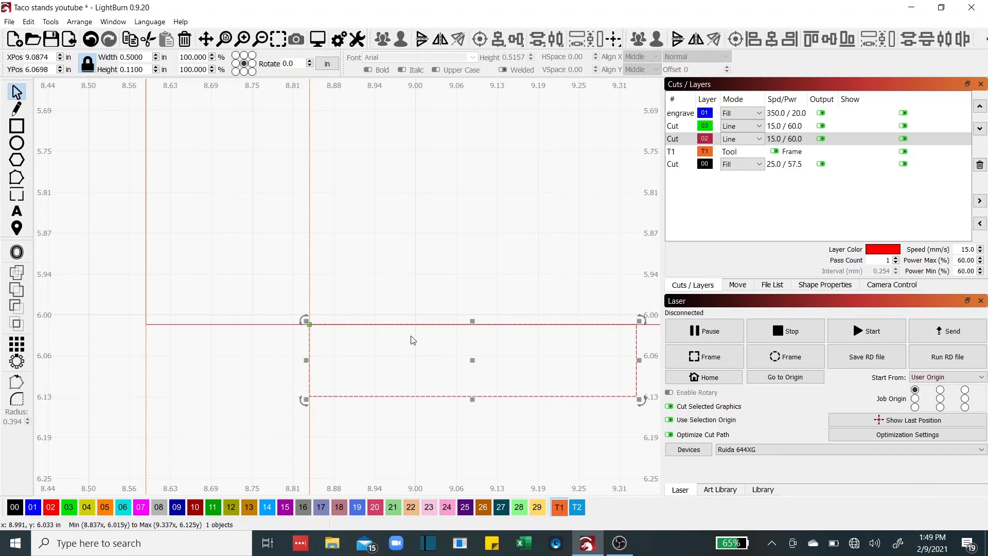
{"action": "scroll", "coordinate": [515, 216], "scroll_direction": "down", "scroll_amount": 6}
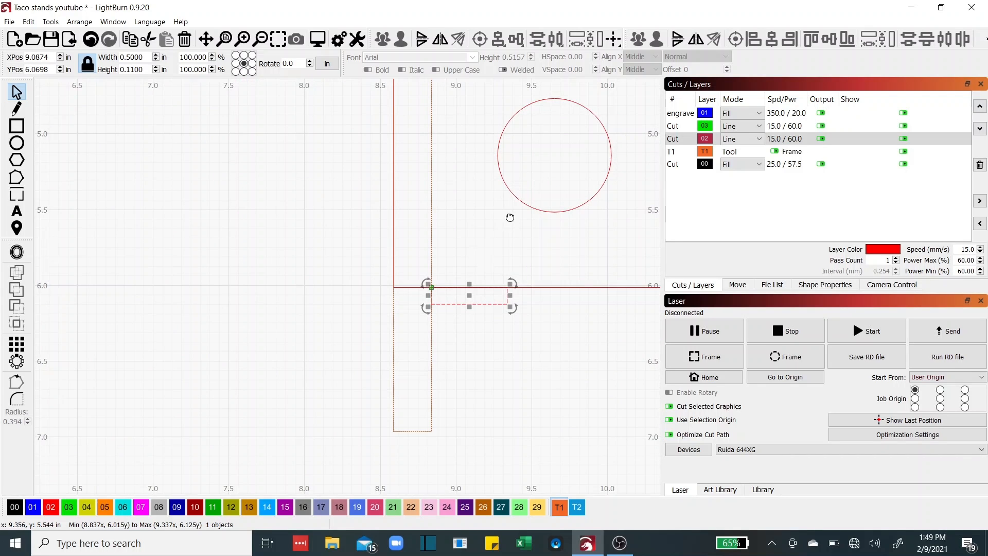
{"action": "scroll", "coordinate": [559, 176], "scroll_direction": "down", "scroll_amount": 3}
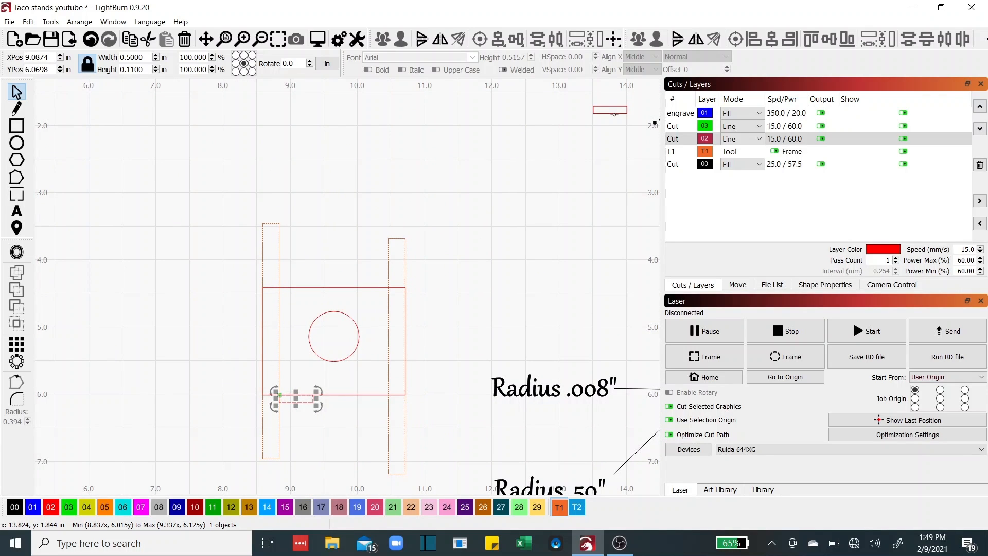
Move the second .50" x .11" tab under the base's bottom edge, flush against the right strip
{"action": "left_click", "coordinate": [615, 111]}
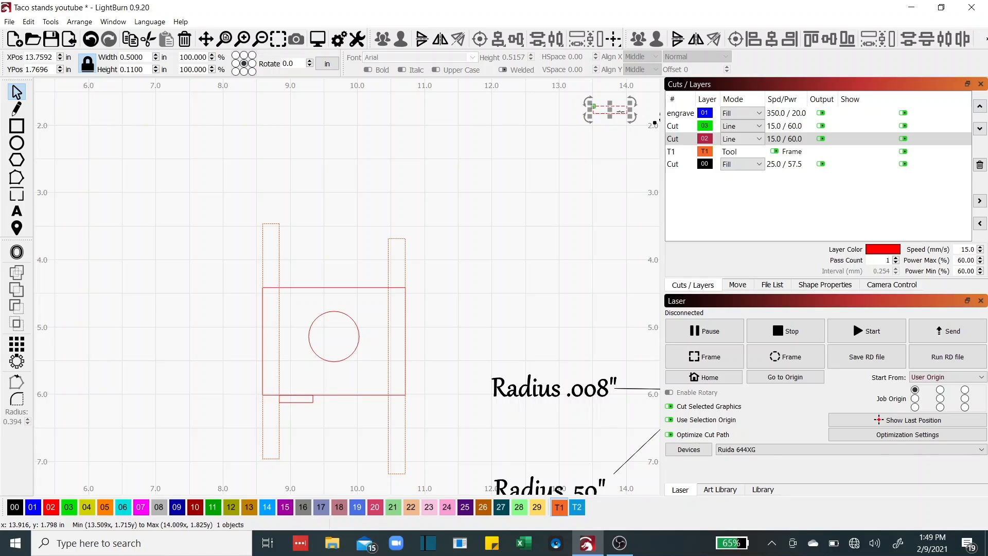
{"action": "left_click_drag", "start_coordinate": [551, 213], "coordinate": [379, 403]}
{"action": "scroll", "coordinate": [379, 404], "scroll_direction": "up", "scroll_amount": 12}
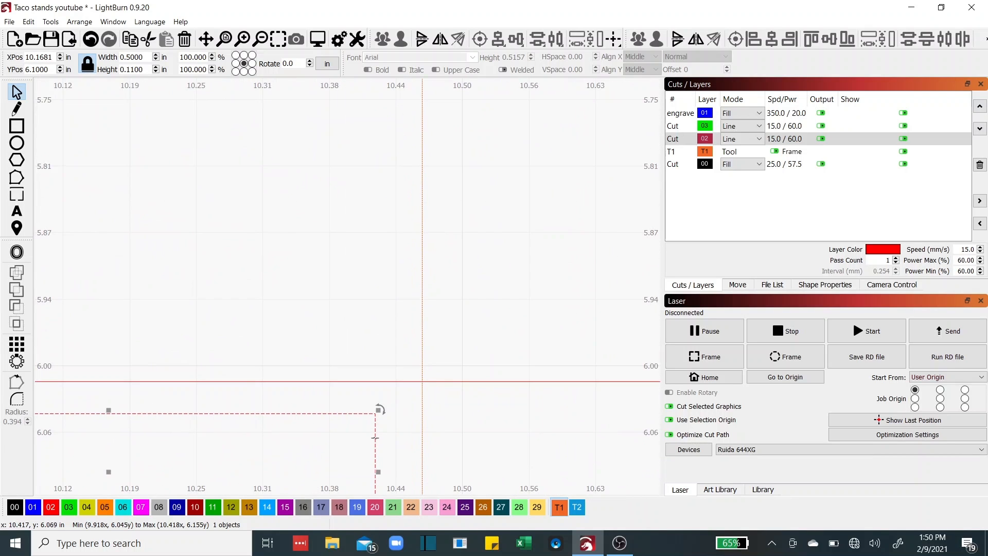
{"action": "left_click_drag", "start_coordinate": [376, 436], "coordinate": [421, 381]}
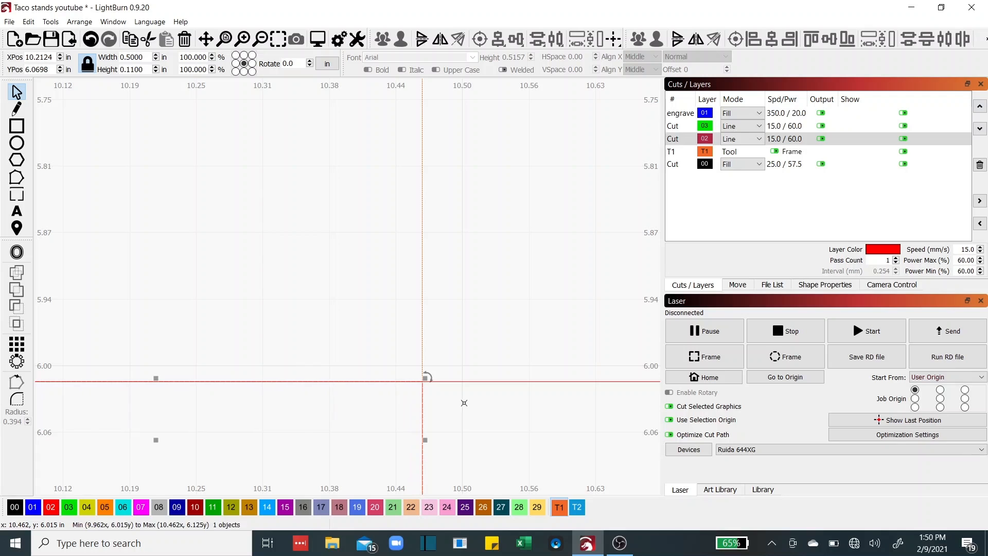
{"action": "scroll", "coordinate": [401, 304], "scroll_direction": "down", "scroll_amount": 1}
{"action": "scroll", "coordinate": [402, 304], "scroll_direction": "down", "scroll_amount": 3}
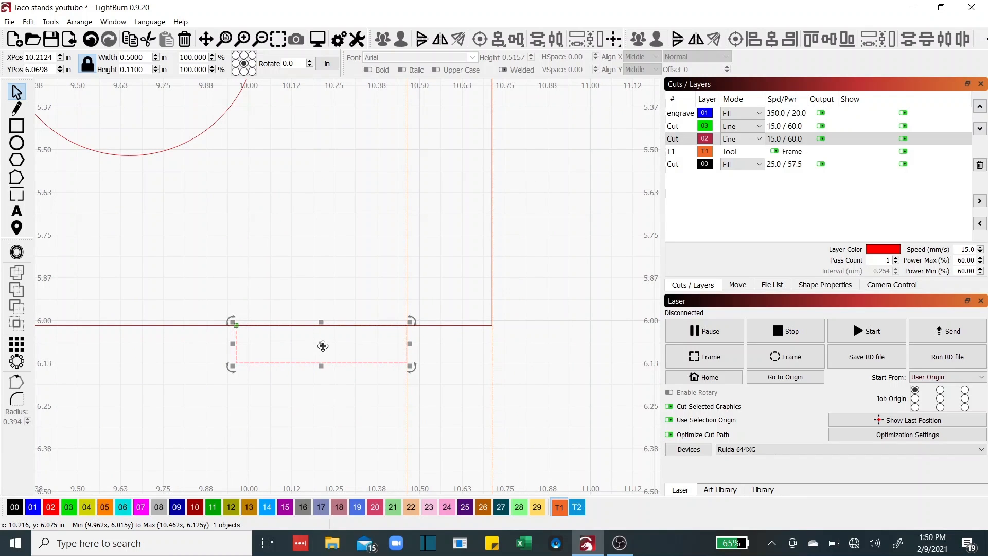
{"action": "scroll", "coordinate": [324, 344], "scroll_direction": "down", "scroll_amount": 2}
{"action": "left_click_drag", "start_coordinate": [352, 254], "coordinate": [483, 341]}
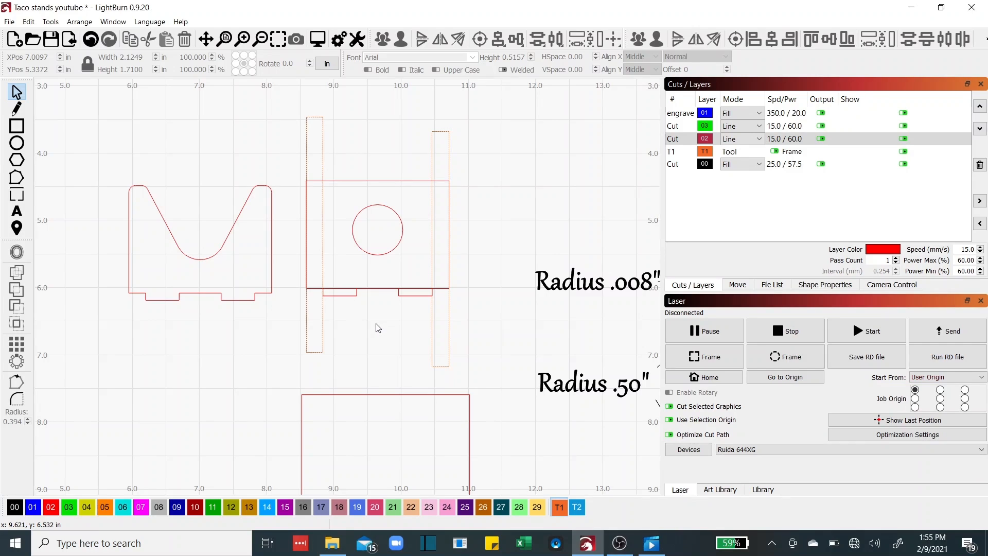
Shift-select the left tab, the right tab and the base rectangle together
{"action": "scroll", "coordinate": [378, 327], "scroll_direction": "up", "scroll_amount": 1}
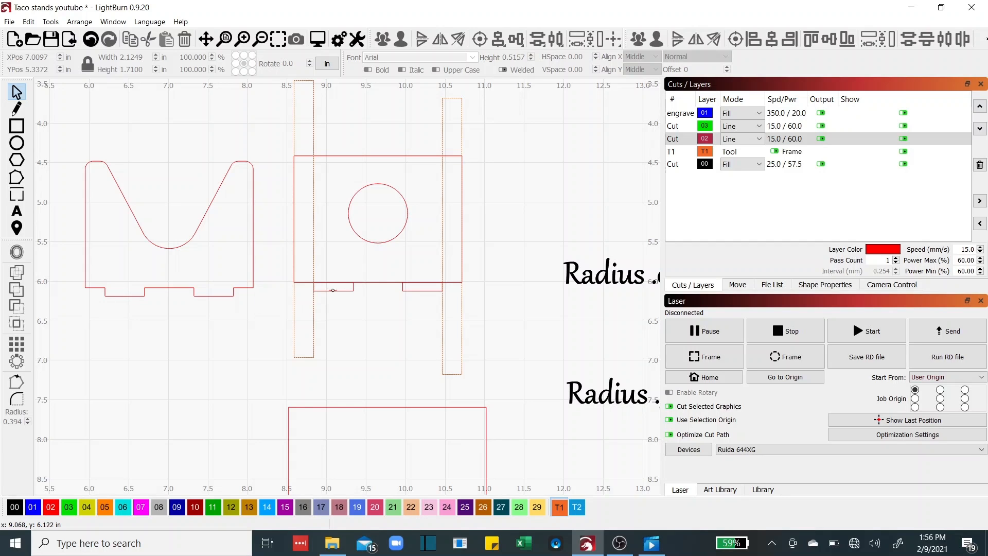
{"action": "scroll", "coordinate": [333, 290], "scroll_direction": "up", "scroll_amount": 2}
{"action": "scroll", "coordinate": [333, 290], "scroll_direction": "up", "scroll_amount": 1}
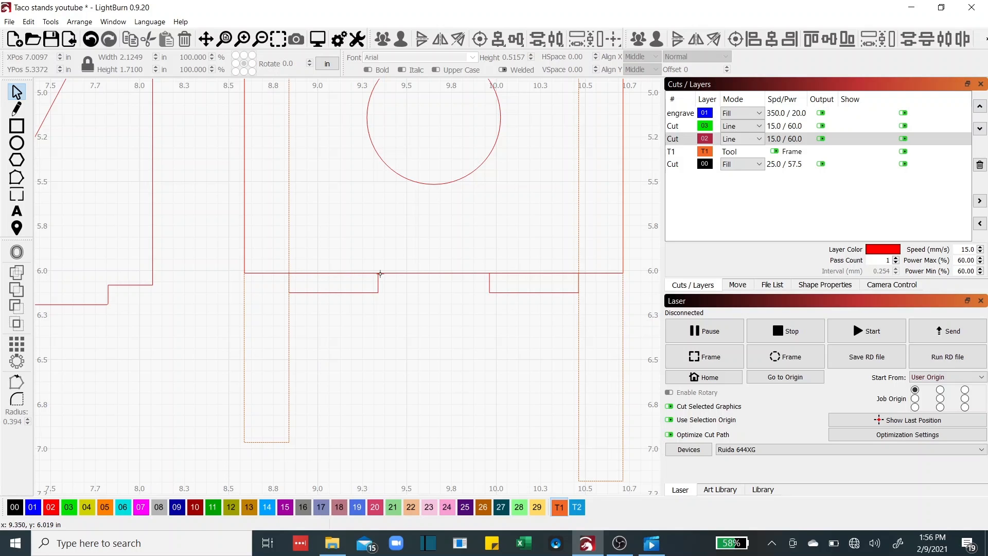
{"action": "scroll", "coordinate": [374, 342], "scroll_direction": "down", "scroll_amount": 1}
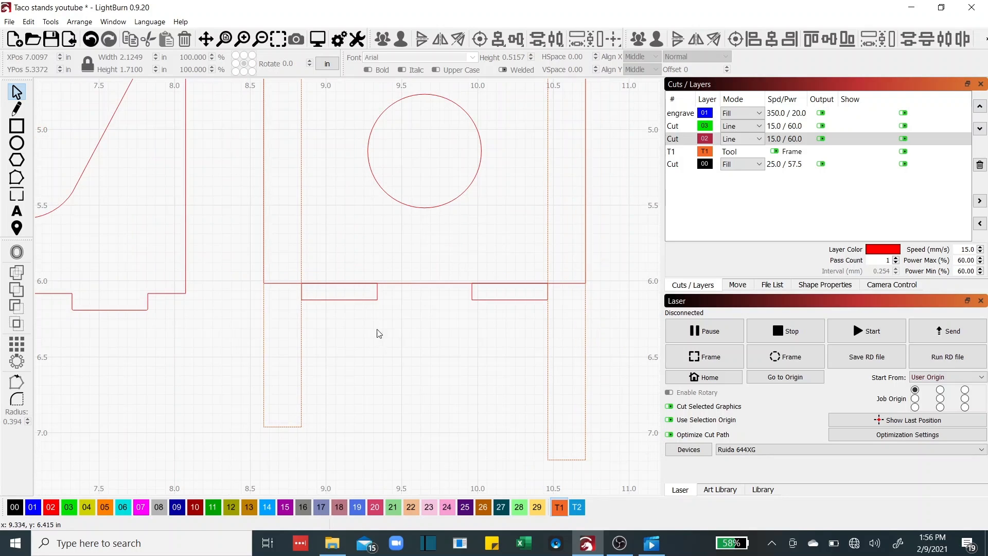
{"action": "left_click_drag", "start_coordinate": [395, 330], "coordinate": [422, 405]}
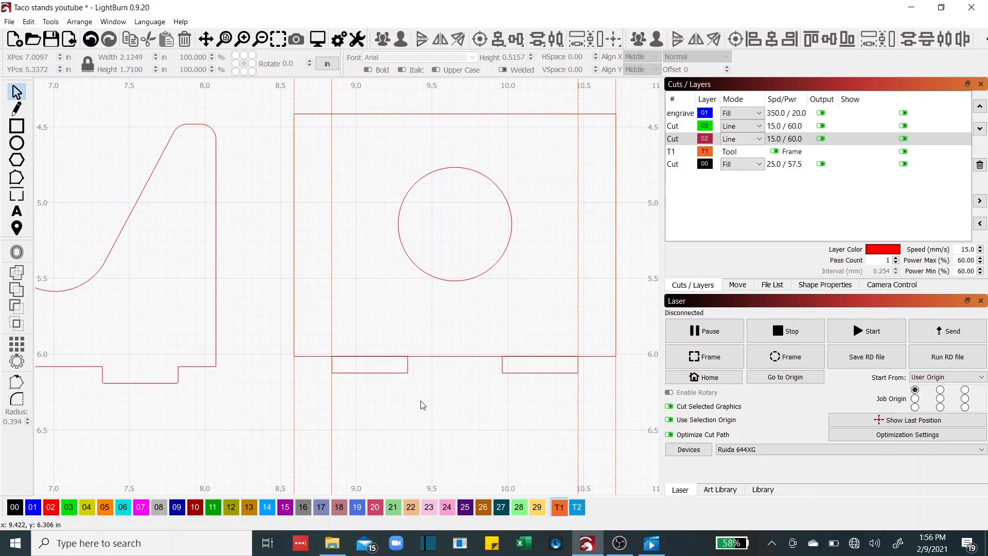
{"action": "left_click", "coordinate": [408, 369]}
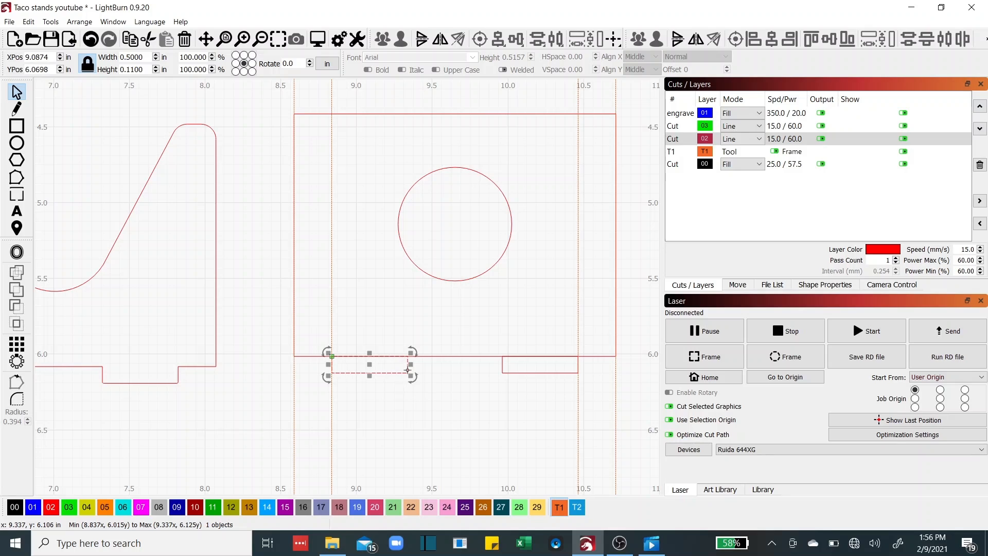
{"action": "left_click", "coordinate": [503, 366], "text": "shift"}
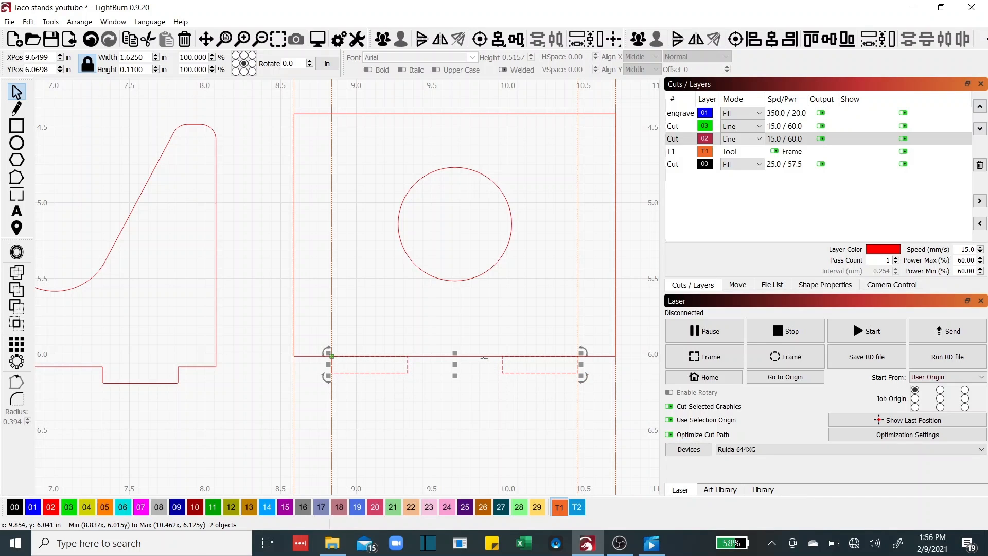
{"action": "left_click", "coordinate": [483, 356], "text": "shift"}
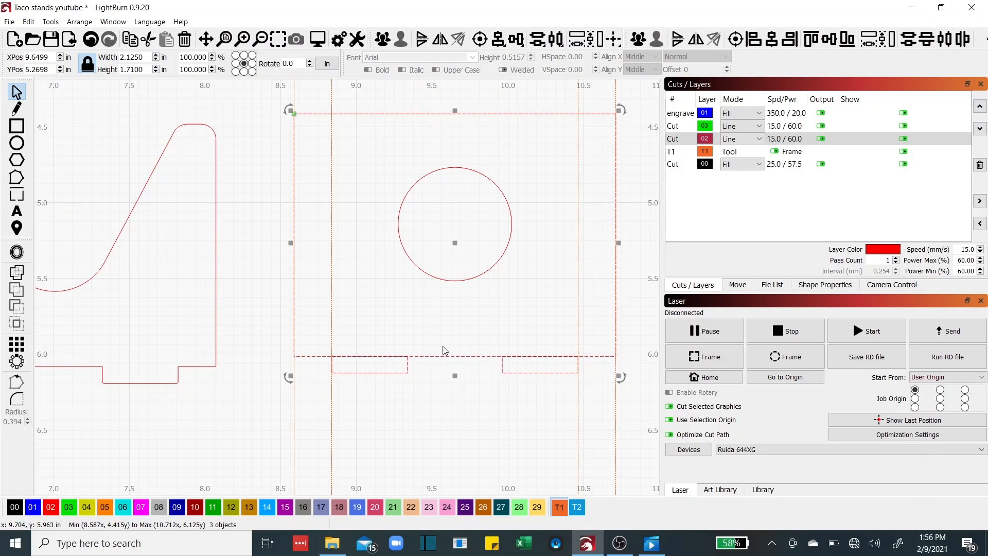
Weld the tabs and base into one 2.1249 in x 1.71 in outline with two bottom tabs
{"action": "left_click", "coordinate": [17, 273]}
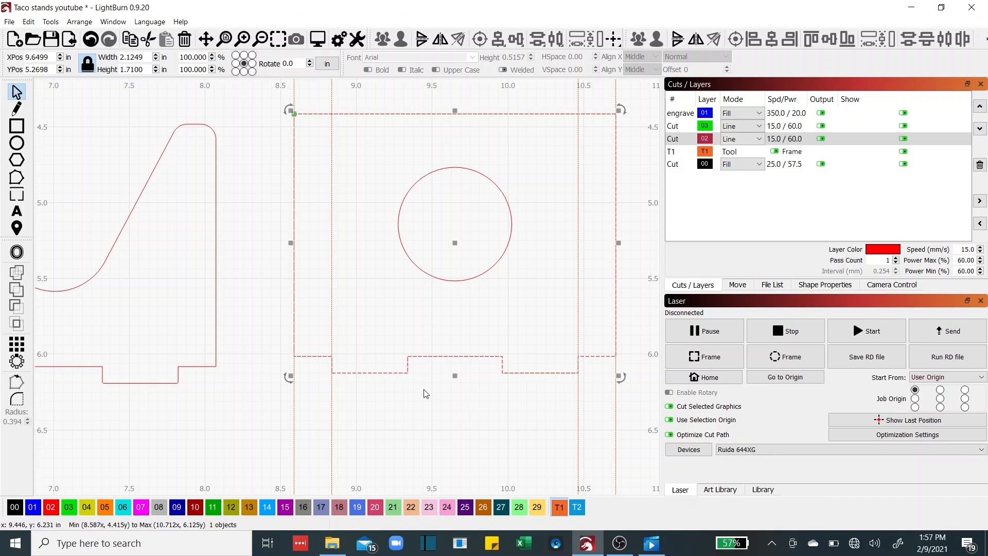
{"action": "scroll", "coordinate": [425, 390], "scroll_direction": "down", "scroll_amount": 1}
{"action": "left_click_drag", "start_coordinate": [425, 390], "coordinate": [566, 361]}
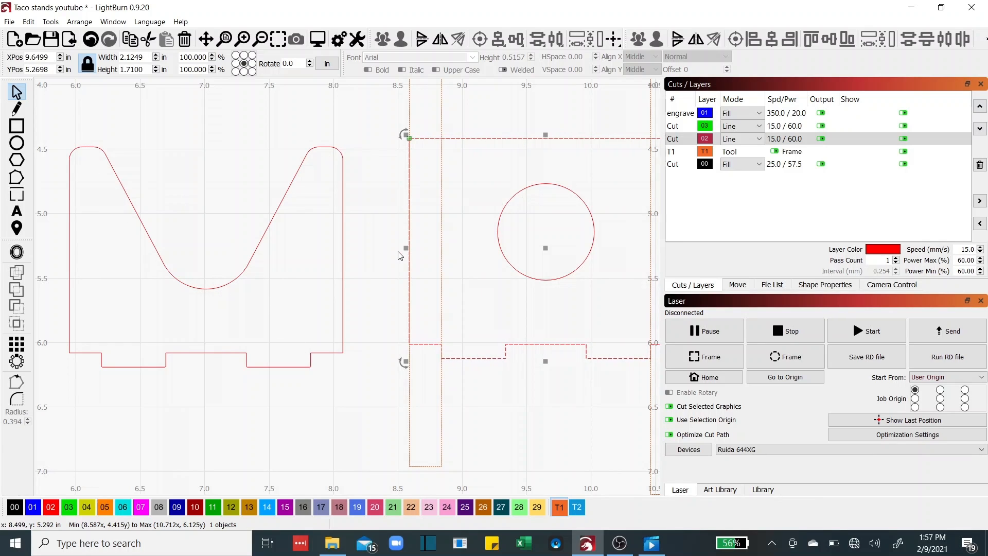
{"action": "left_click_drag", "start_coordinate": [394, 256], "coordinate": [287, 296]}
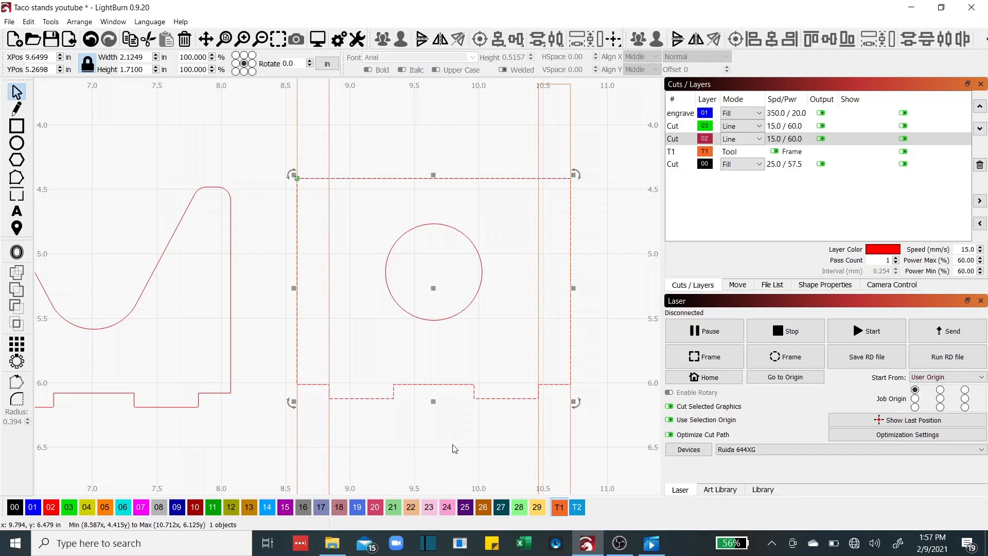
{"action": "left_click", "coordinate": [168, 132]}
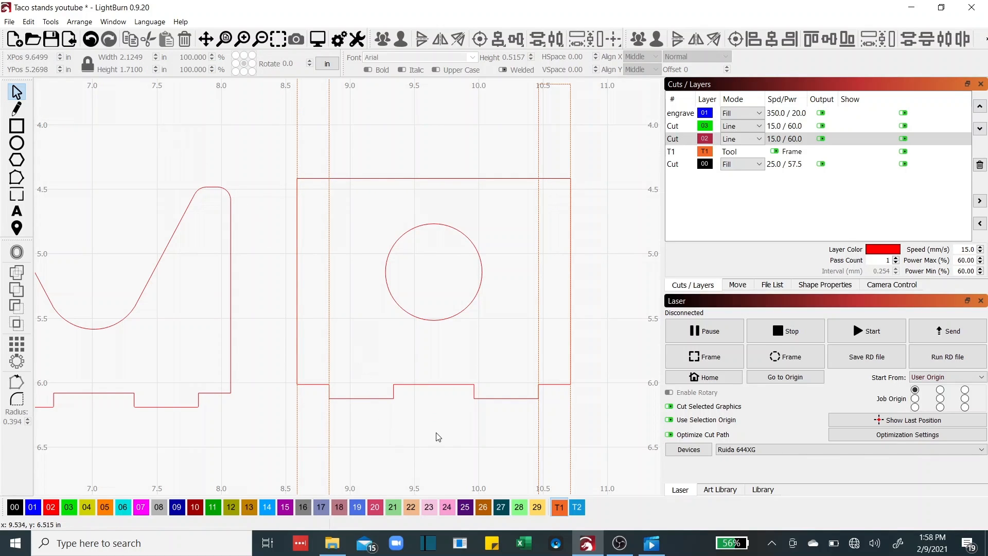
{"action": "scroll", "coordinate": [434, 354], "scroll_direction": "up", "scroll_amount": 2}
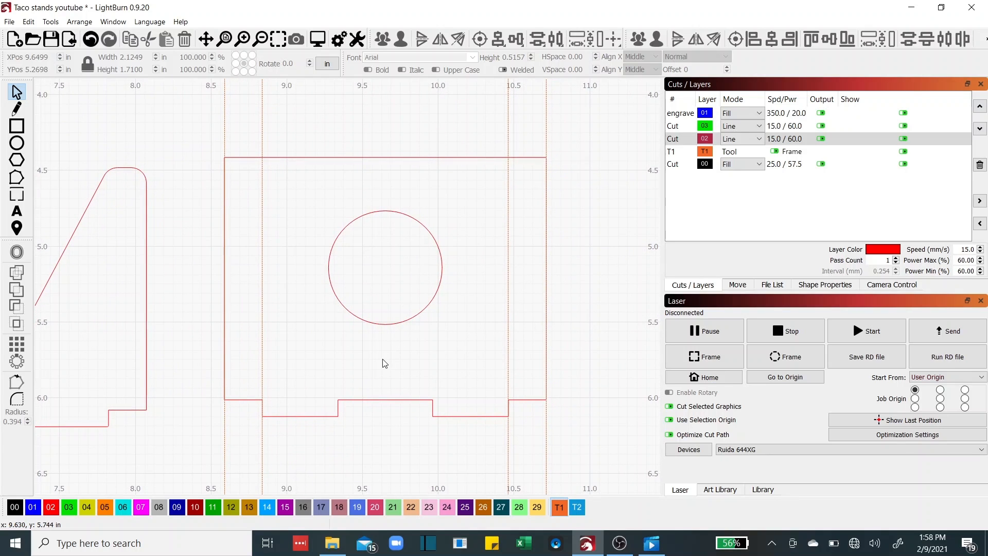
Make layer 02 the current drawing layer
{"action": "left_click", "coordinate": [17, 109]}
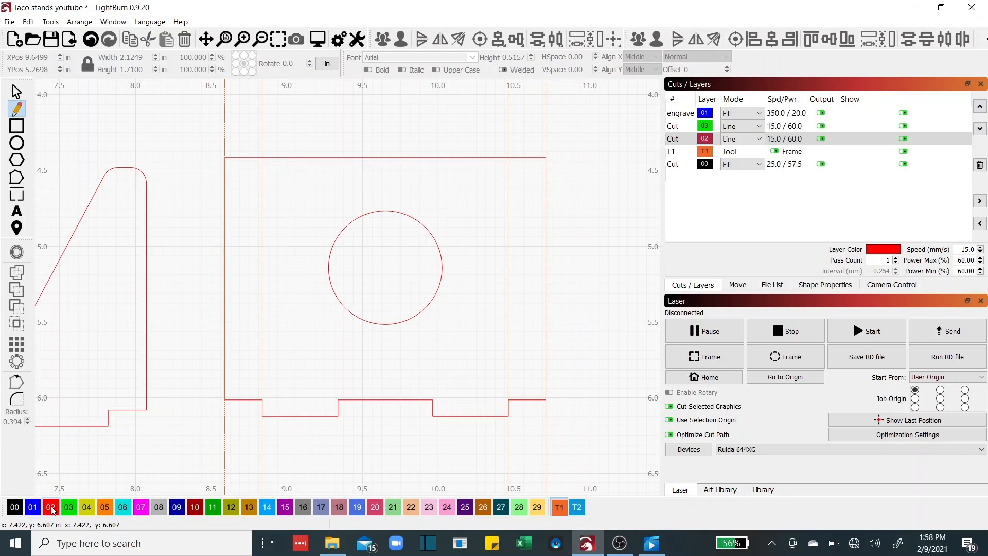
{"action": "left_click", "coordinate": [51, 509]}
{"action": "left_click", "coordinate": [16, 92]}
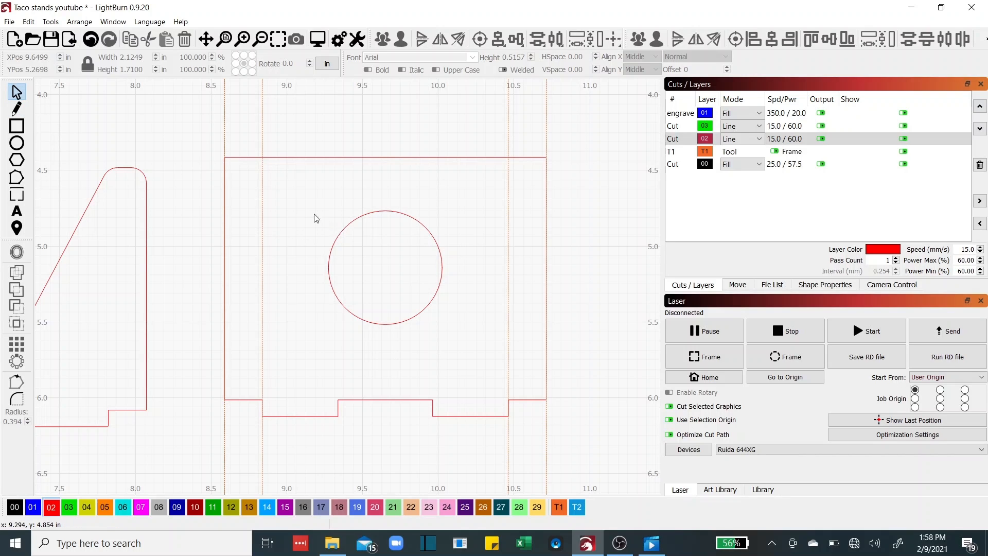
Convert the 0.75 in circle inside the base into an editable path with Edit > Convert to Path
{"action": "left_click", "coordinate": [347, 225]}
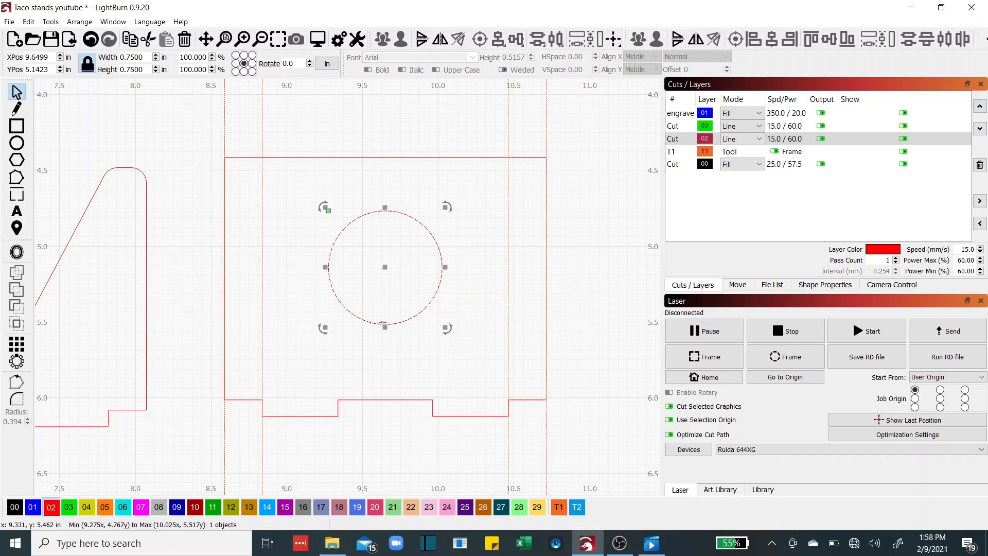
{"action": "left_click", "coordinate": [16, 180]}
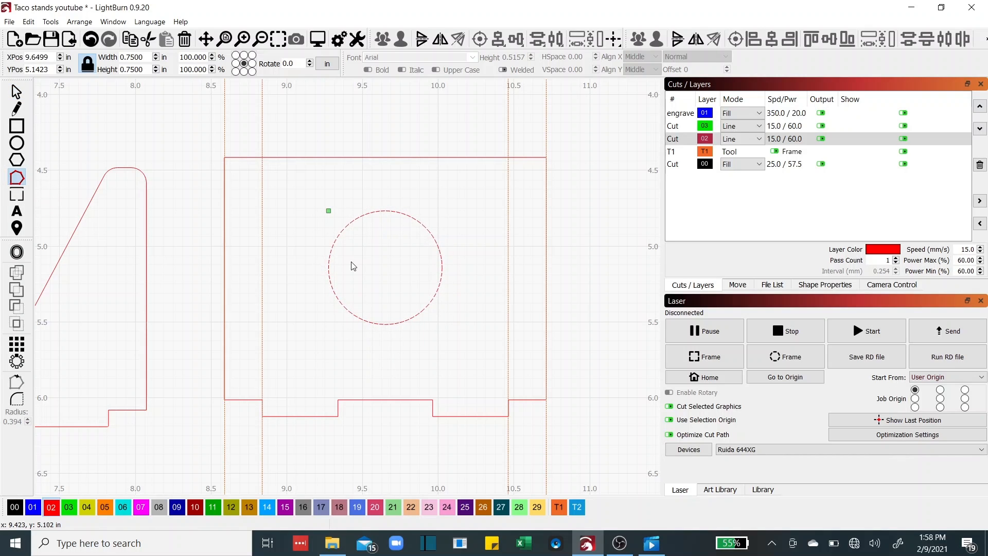
{"action": "left_click", "coordinate": [29, 21]}
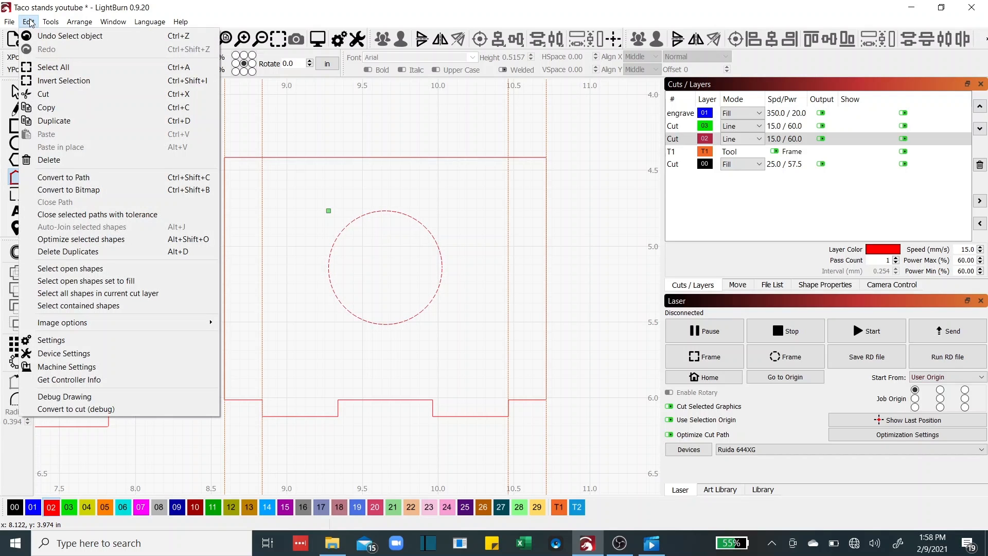
{"action": "left_click", "coordinate": [59, 178]}
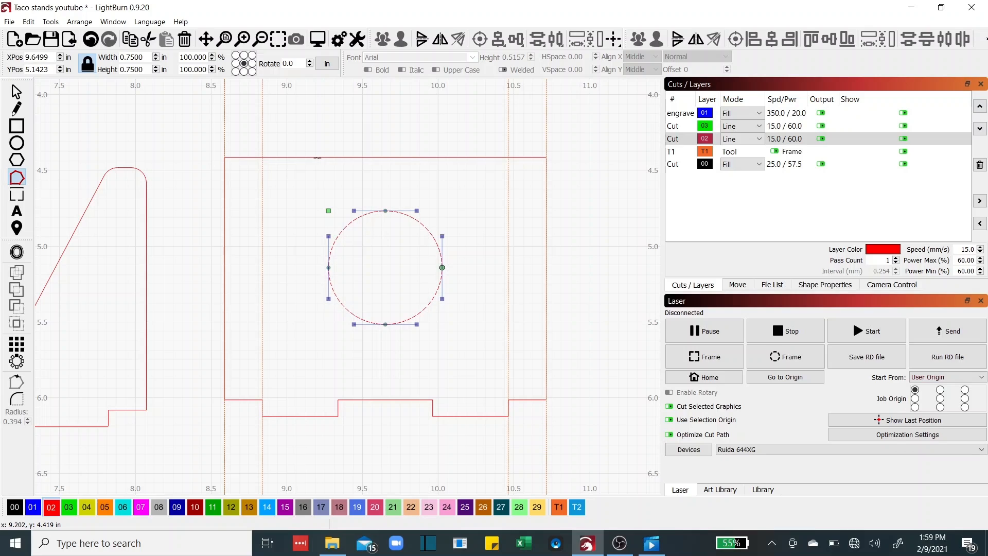
{"action": "left_click", "coordinate": [318, 157]}
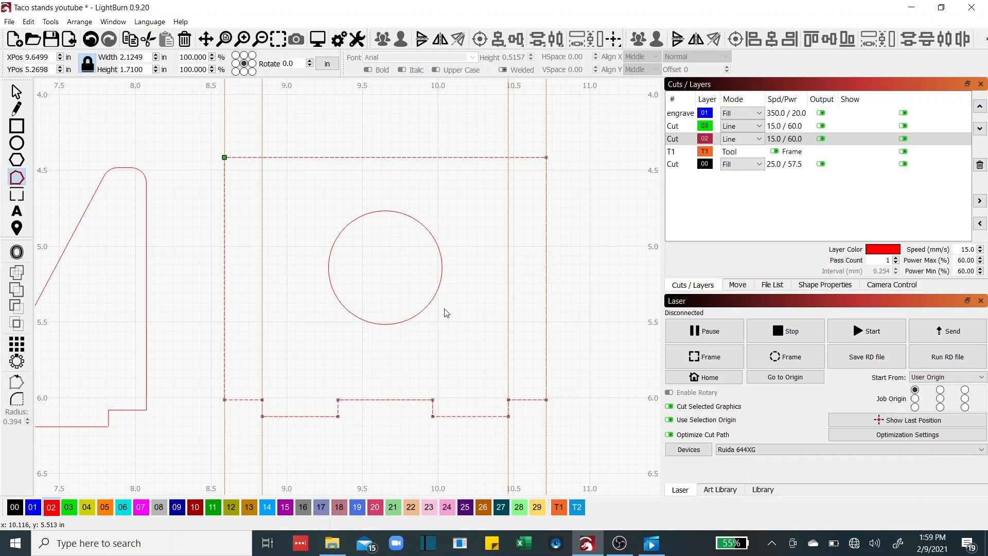
{"action": "left_click", "coordinate": [433, 297]}
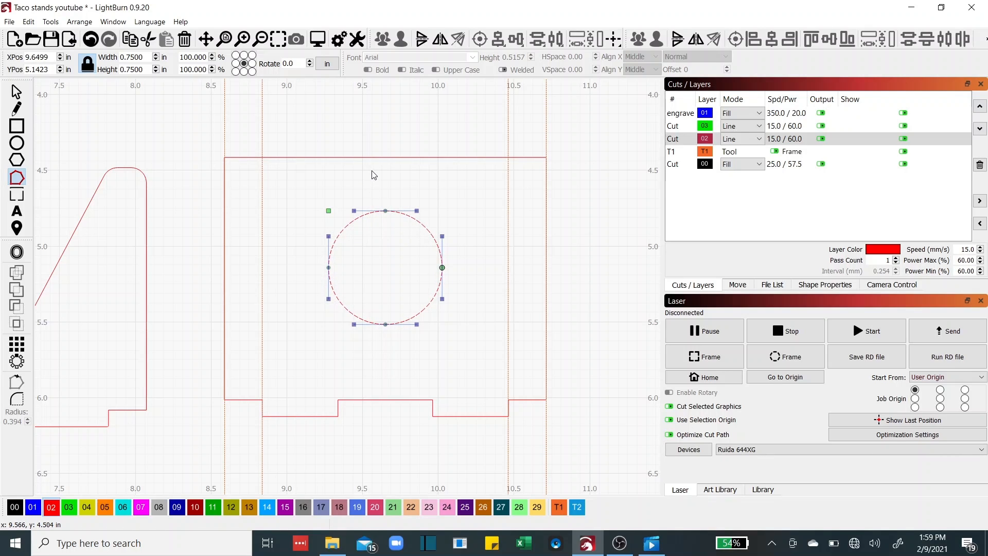
{"action": "left_click", "coordinate": [17, 108]}
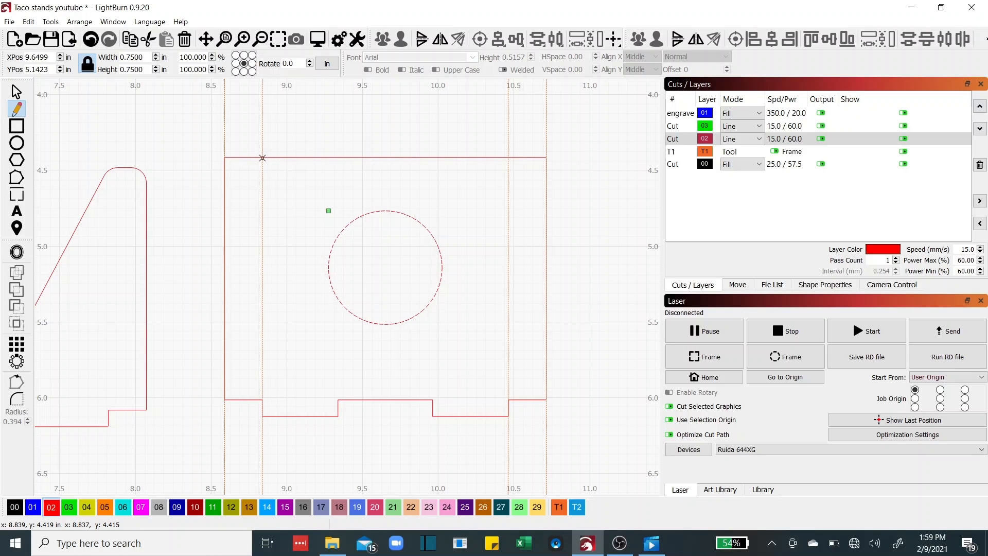
Draw a slanted line from the base's top edge down to the circle's edge
{"action": "left_click", "coordinate": [263, 158]}
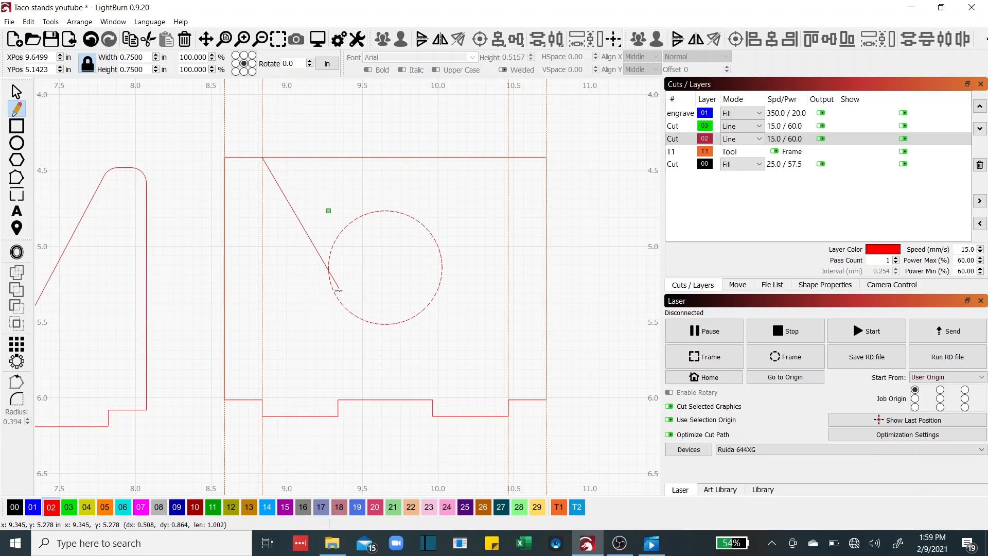
{"action": "scroll", "coordinate": [338, 288], "scroll_direction": "up", "scroll_amount": 6}
{"action": "scroll", "coordinate": [338, 299], "scroll_direction": "up", "scroll_amount": 2}
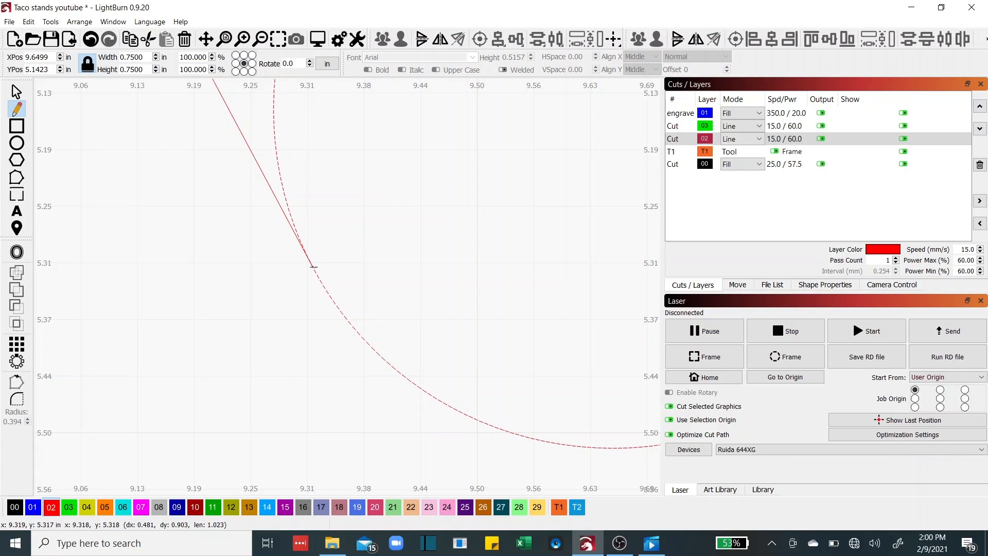
{"action": "left_click", "coordinate": [313, 267]}
{"action": "right_click", "coordinate": [320, 277]}
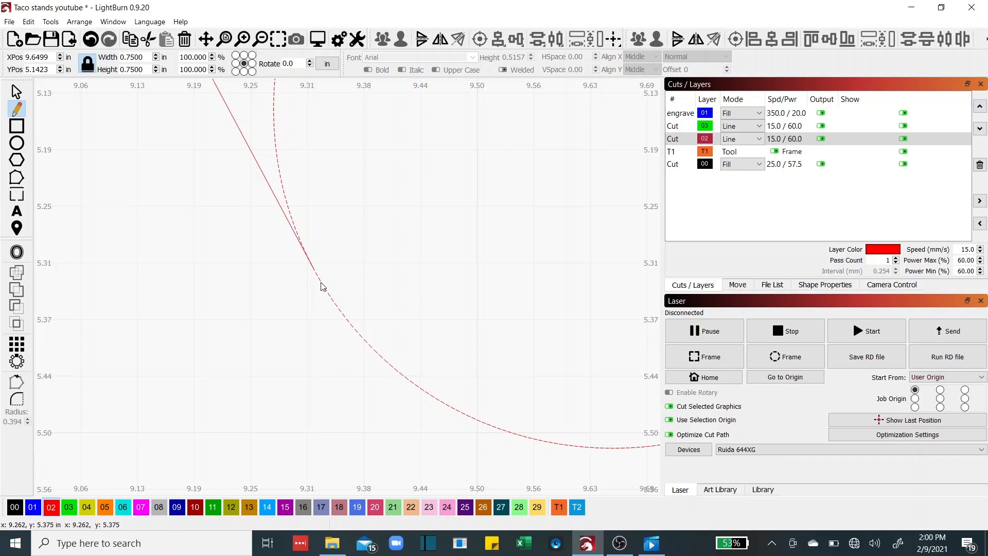
{"action": "scroll", "coordinate": [319, 281], "scroll_direction": "down", "scroll_amount": 5}
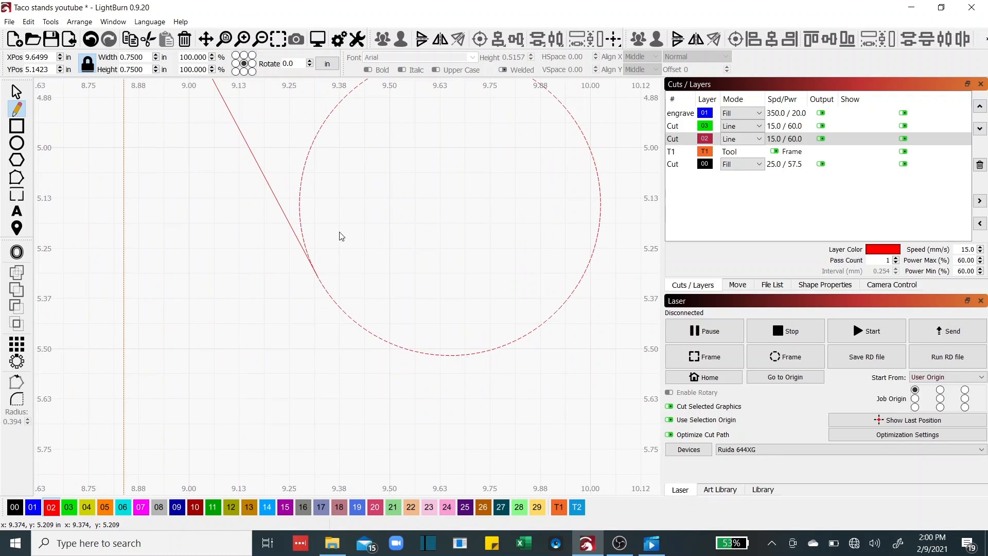
{"action": "left_click_drag", "start_coordinate": [340, 233], "coordinate": [287, 307]}
{"action": "scroll", "coordinate": [334, 258], "scroll_direction": "down", "scroll_amount": 3}
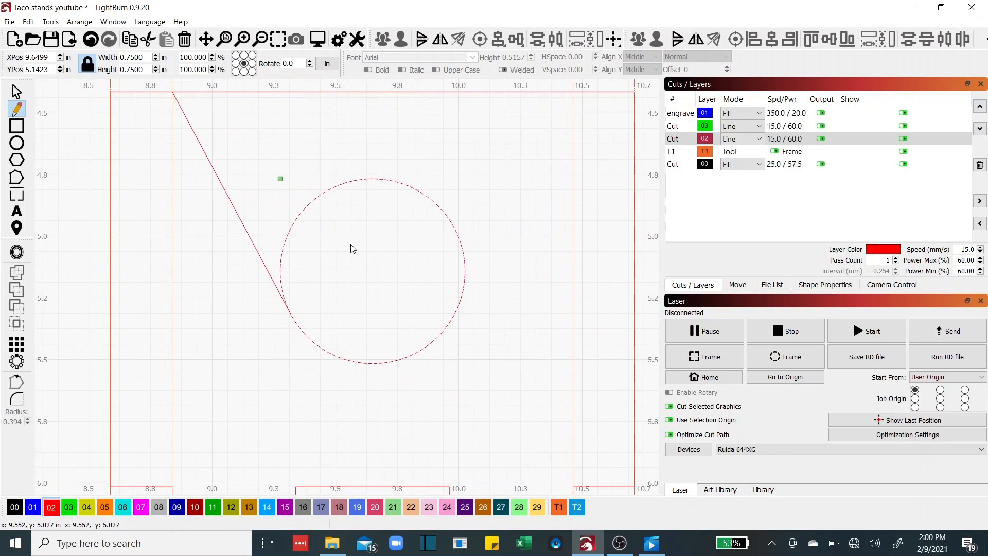
{"action": "left_click_drag", "start_coordinate": [349, 246], "coordinate": [325, 280]}
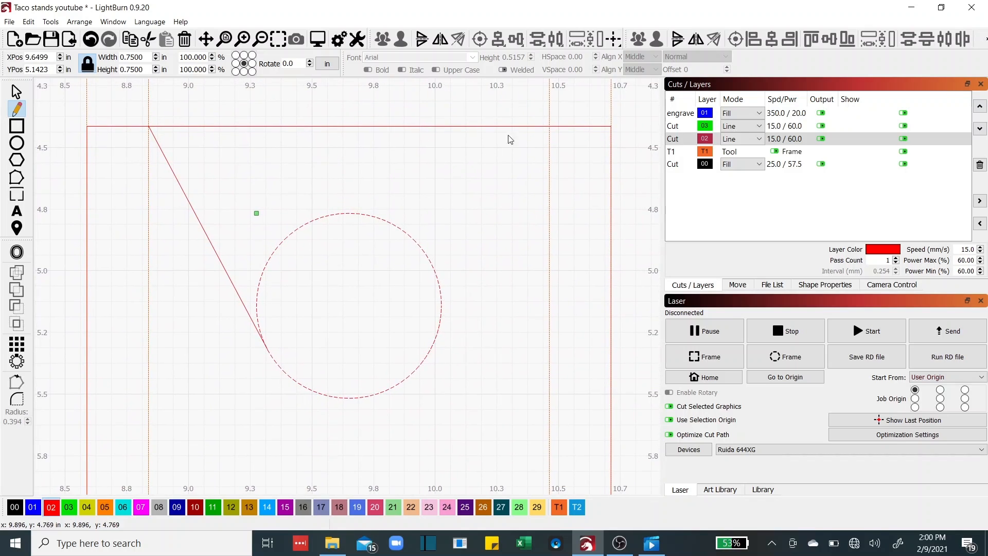
Draw the mirroring right line from the top edge down to touch the circle's right side
{"action": "left_click", "coordinate": [549, 126]}
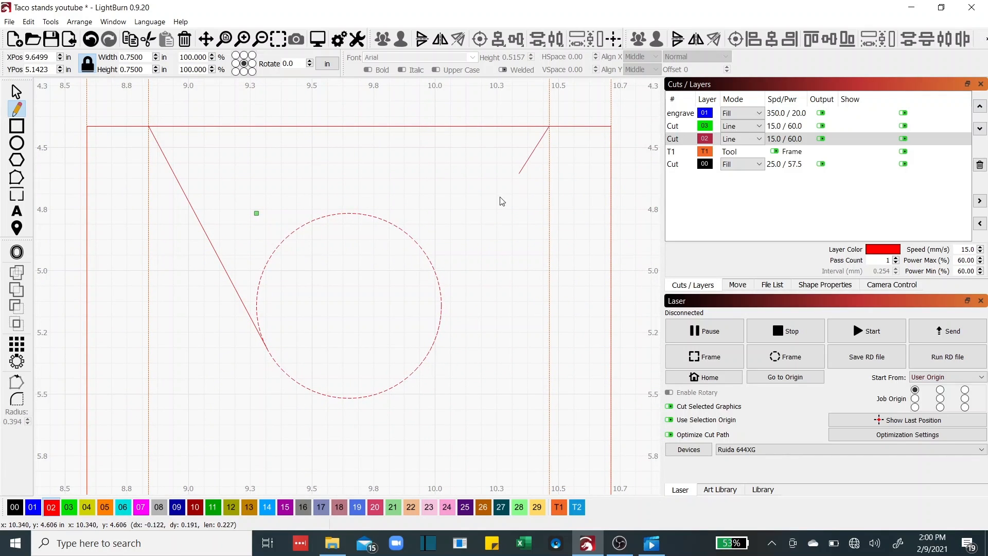
{"action": "scroll", "coordinate": [437, 325], "scroll_direction": "up", "scroll_amount": 4}
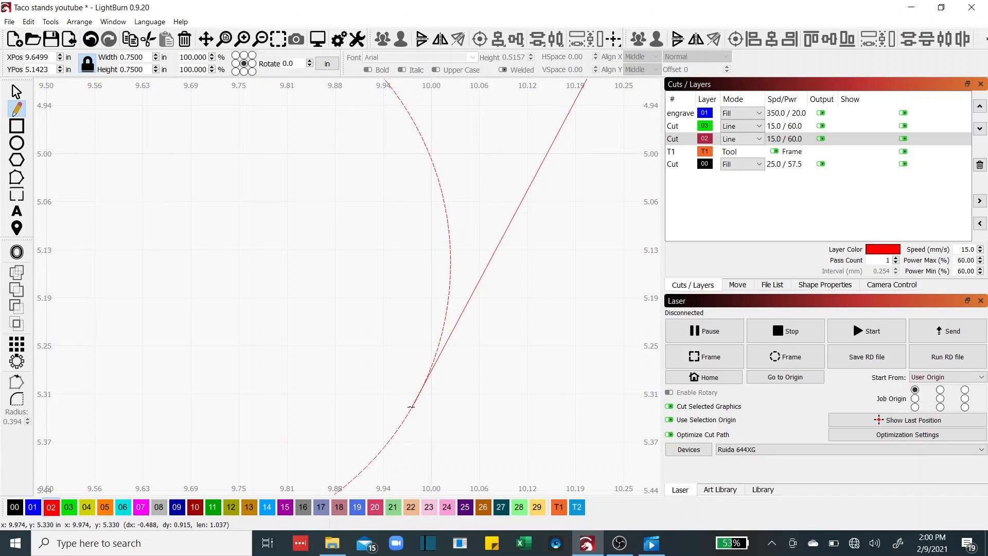
{"action": "scroll", "coordinate": [411, 407], "scroll_direction": "up", "scroll_amount": 2}
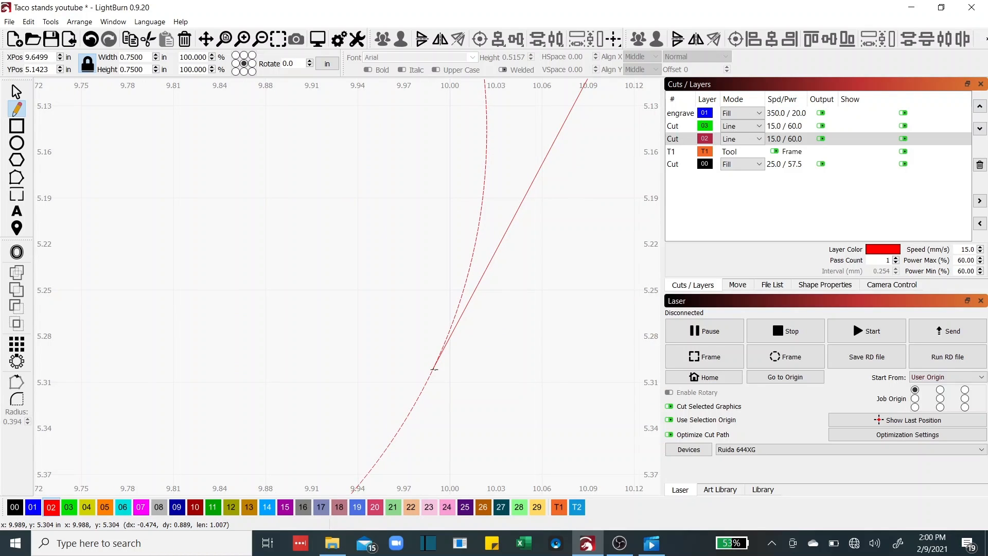
{"action": "left_click", "coordinate": [434, 369]}
{"action": "right_click", "coordinate": [434, 369]}
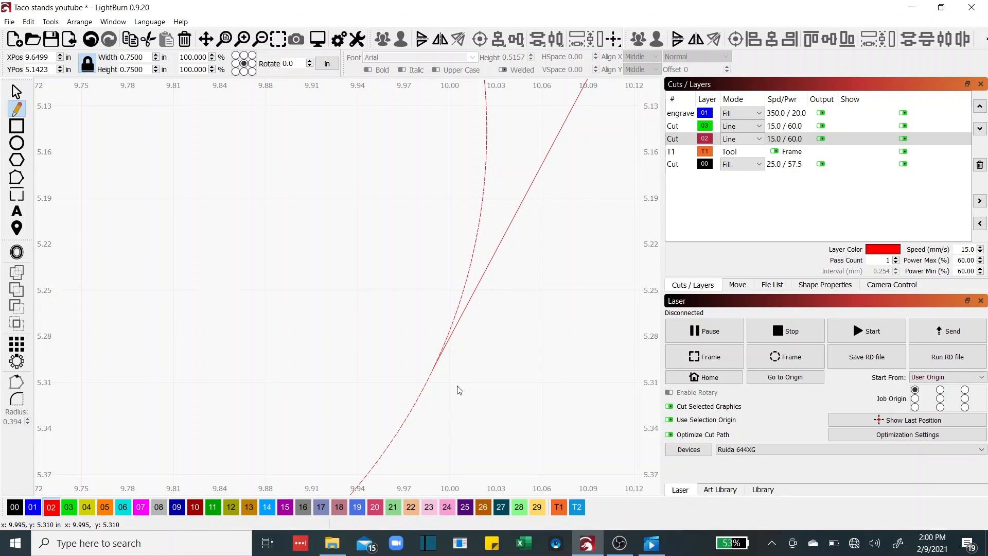
{"action": "scroll", "coordinate": [380, 302], "scroll_direction": "down", "scroll_amount": 4}
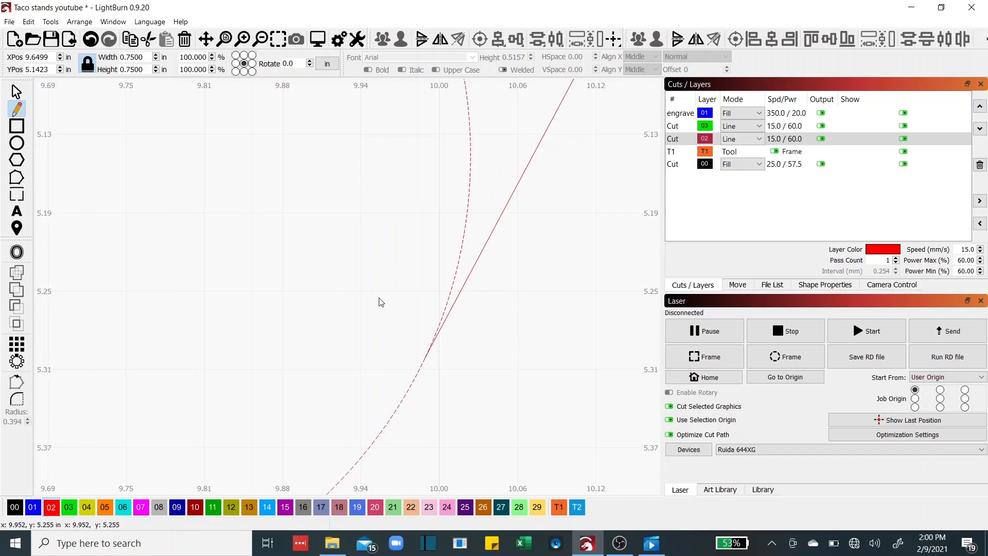
{"action": "left_click_drag", "start_coordinate": [311, 293], "coordinate": [419, 336]}
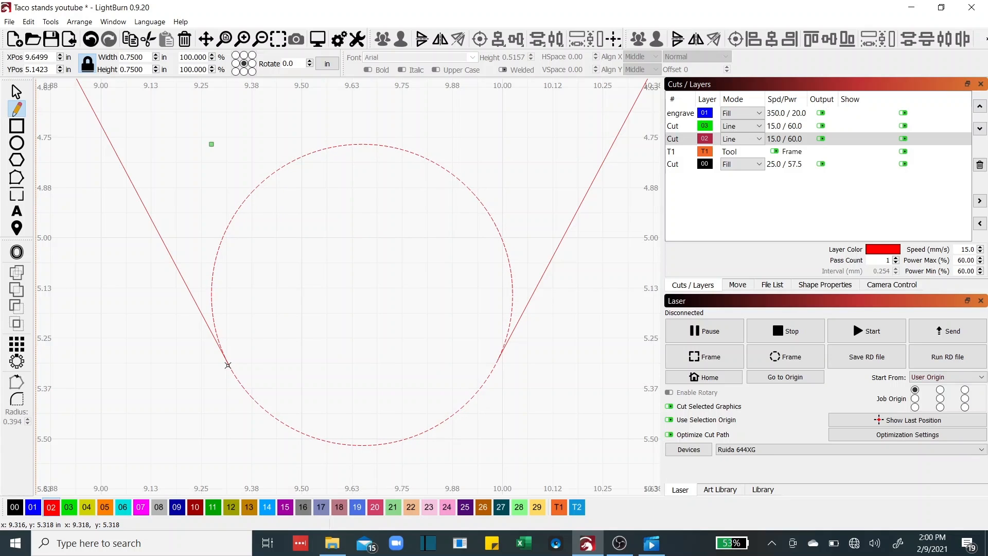
{"action": "left_click", "coordinate": [18, 179]}
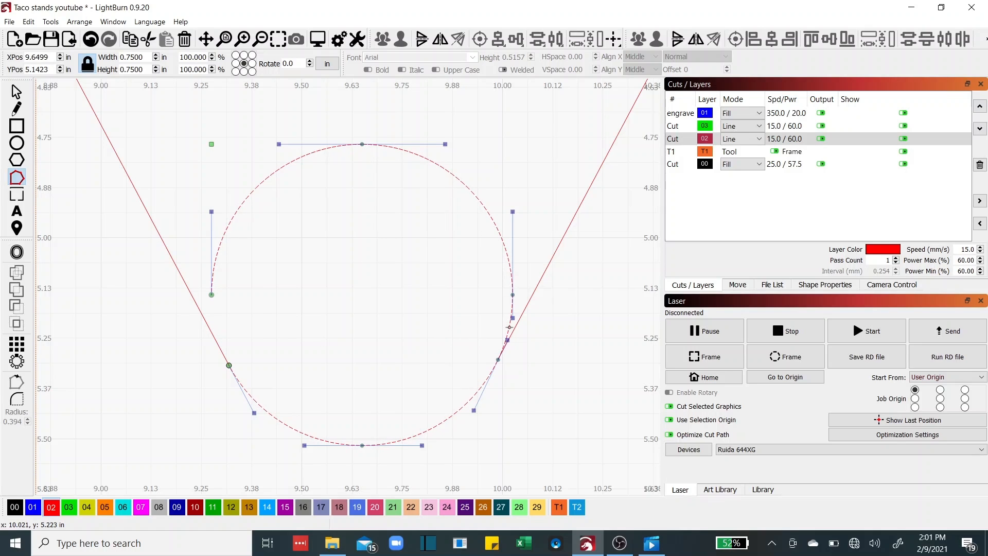
Cut the circle at the right tangent point and delete its upper arc, keeping the bottom arc
{"action": "key", "text": "l"}
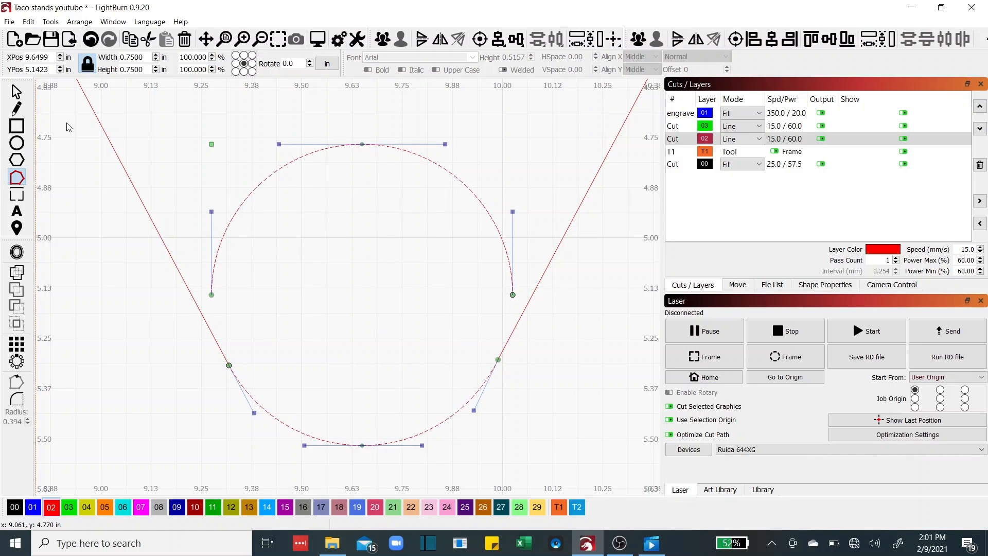
{"action": "left_click", "coordinate": [17, 92]}
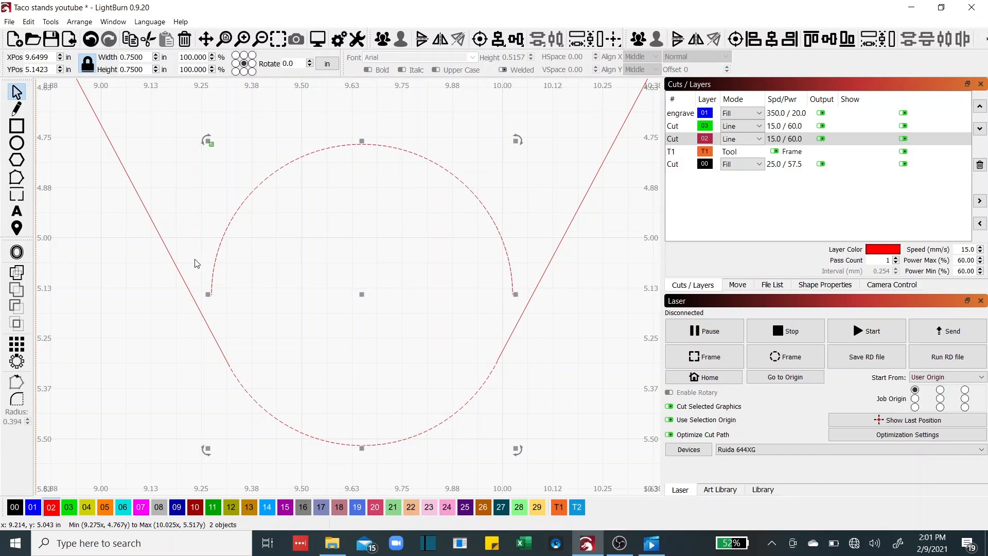
{"action": "left_click", "coordinate": [233, 189]}
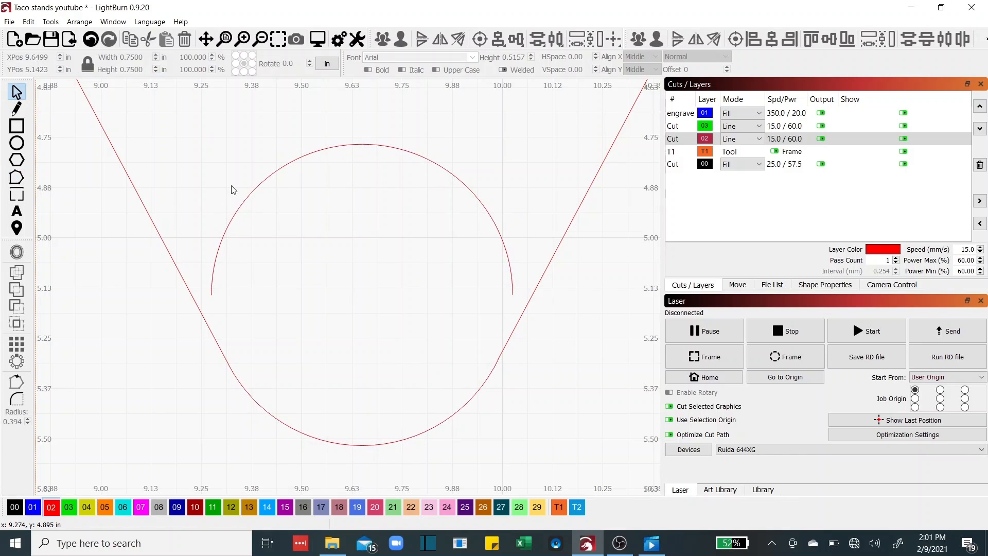
{"action": "left_click", "coordinate": [259, 185]}
{"action": "key", "text": "Delete"}
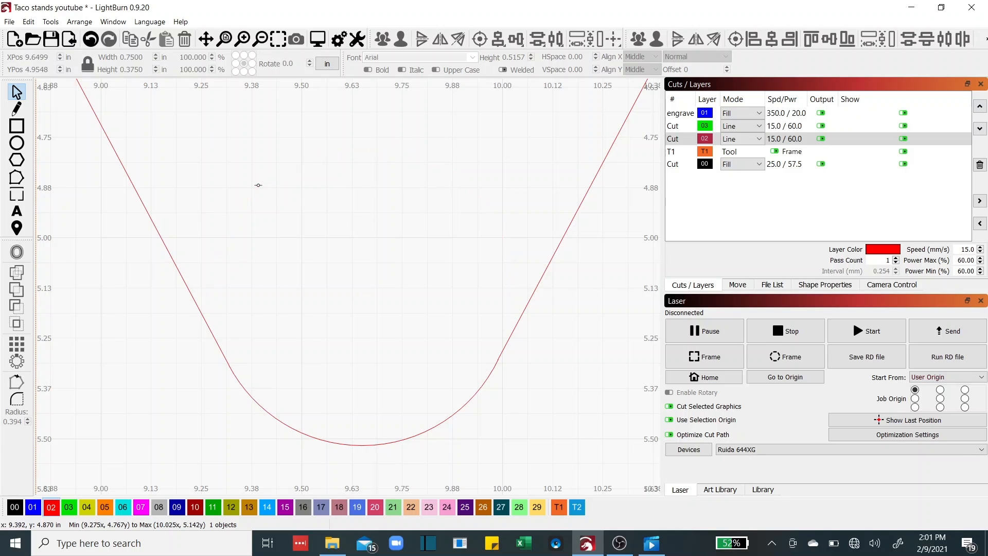
{"action": "scroll", "coordinate": [262, 241], "scroll_direction": "down", "scroll_amount": 5}
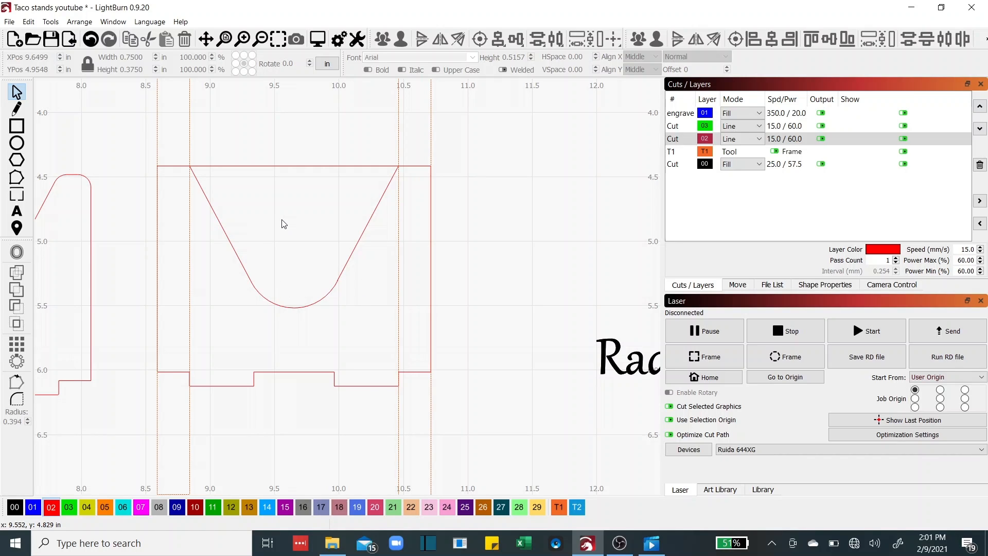
{"action": "scroll", "coordinate": [247, 194], "scroll_direction": "up", "scroll_amount": 2}
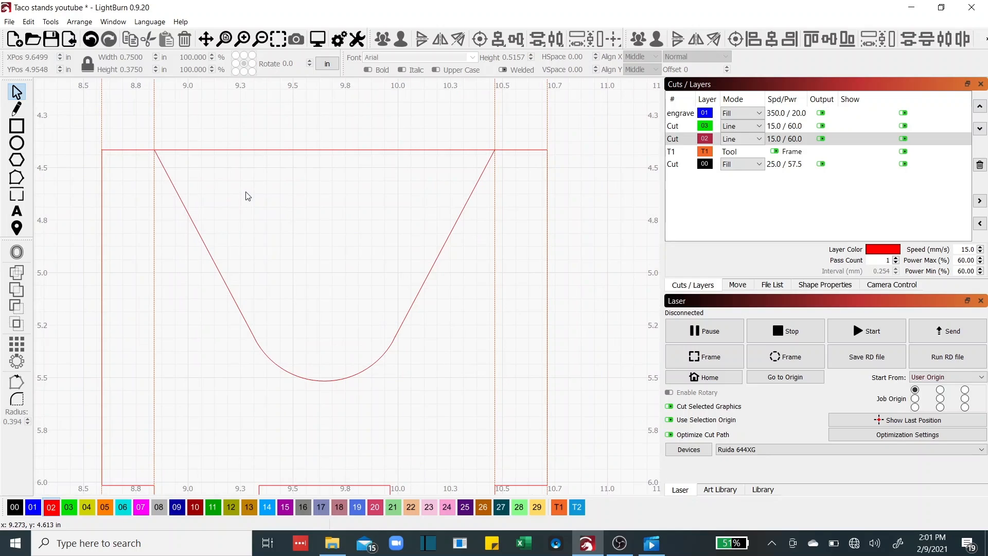
Delete the right piece's top edge segment between the slanted lines using Edit Nodes
{"action": "left_click", "coordinate": [252, 150]}
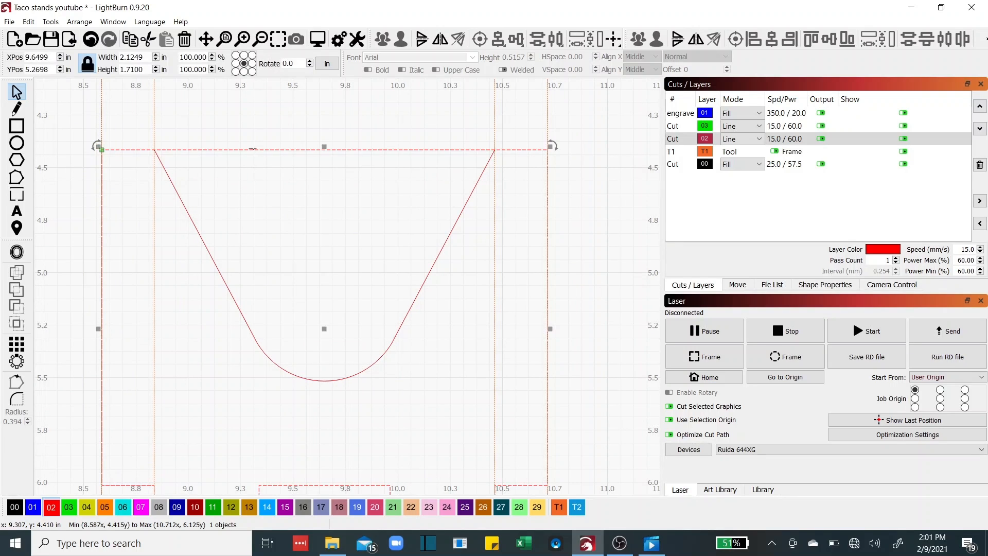
{"action": "left_click", "coordinate": [17, 179]}
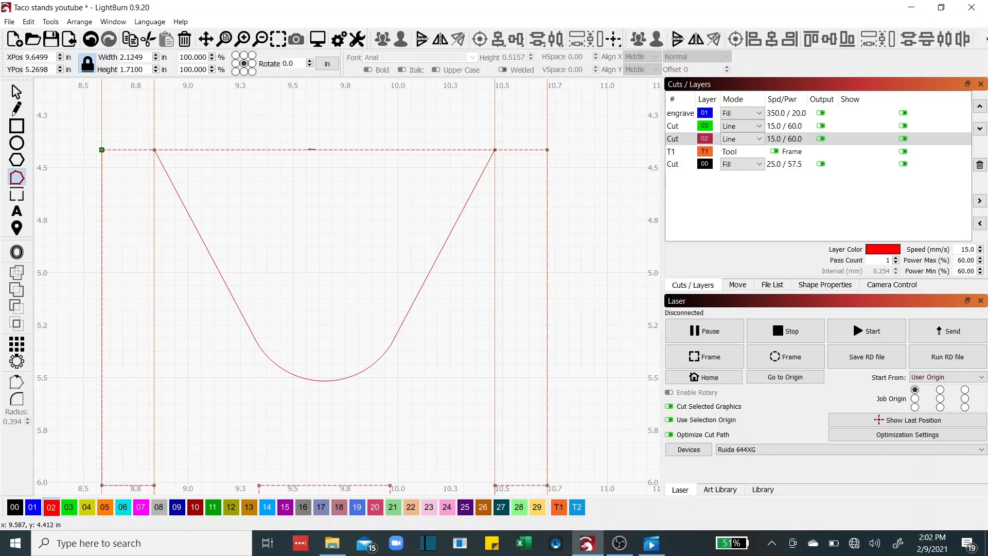
{"action": "key", "text": "d"}
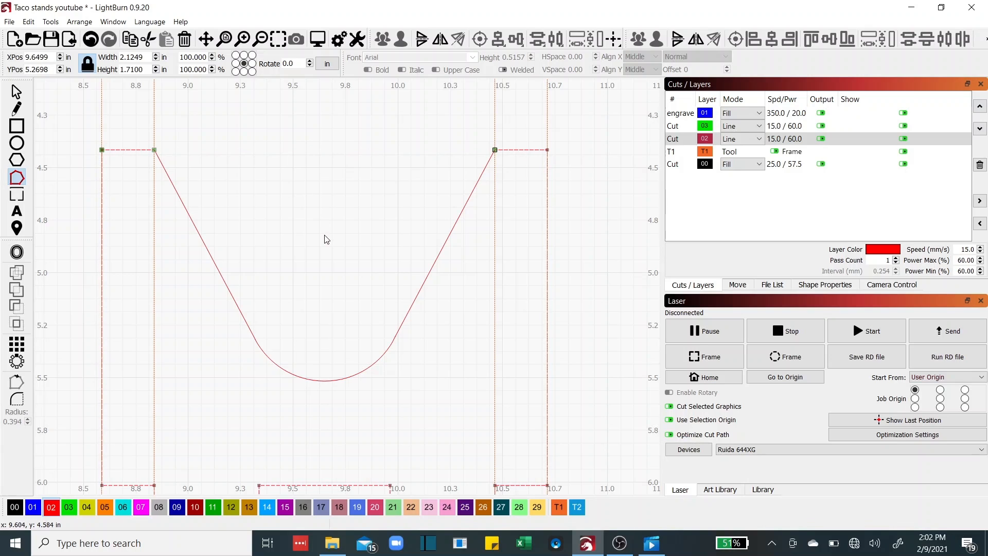
{"action": "scroll", "coordinate": [327, 239], "scroll_direction": "down", "scroll_amount": 2}
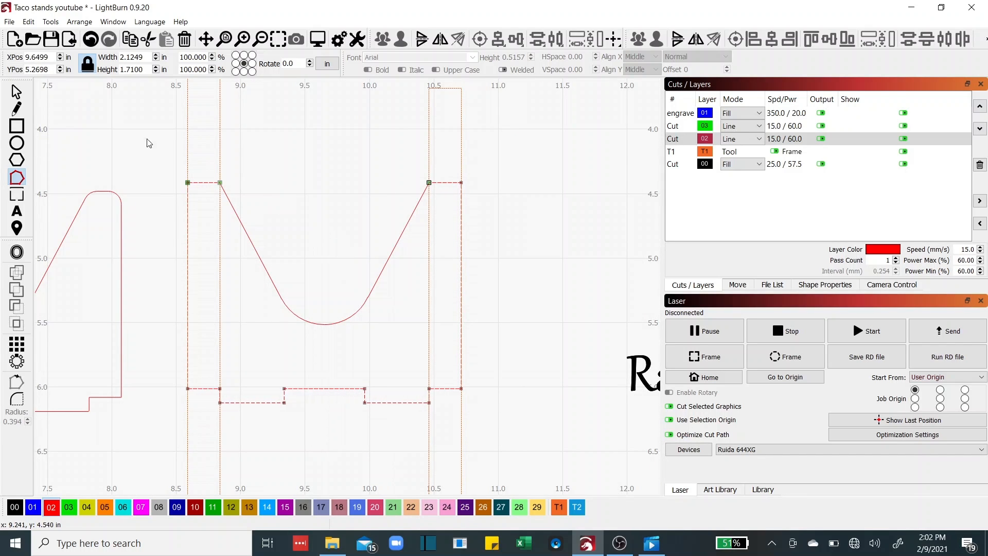
{"action": "left_click", "coordinate": [17, 92]}
{"action": "left_click", "coordinate": [297, 137]}
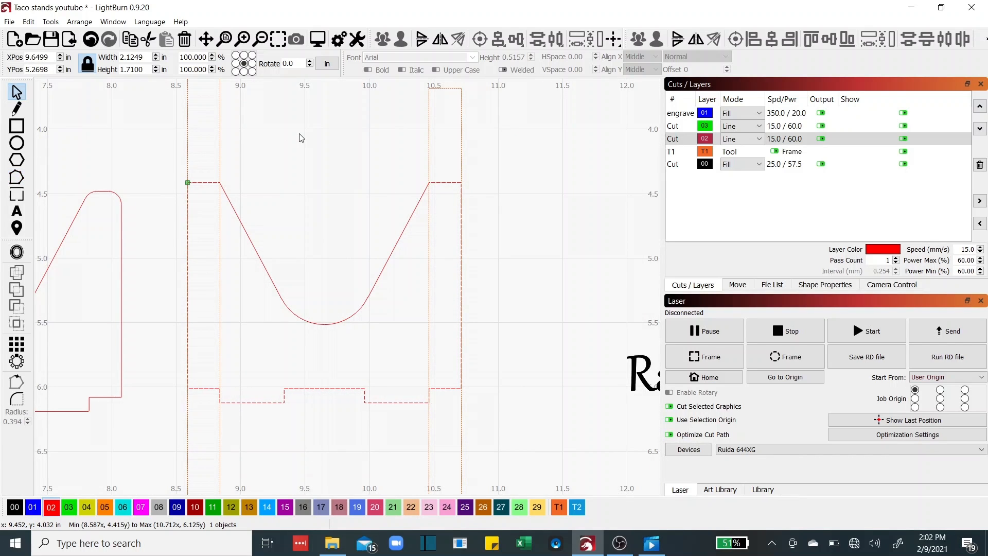
{"action": "left_click_drag", "start_coordinate": [300, 137], "coordinate": [422, 154]}
{"action": "left_click_drag", "start_coordinate": [388, 185], "coordinate": [478, 179]}
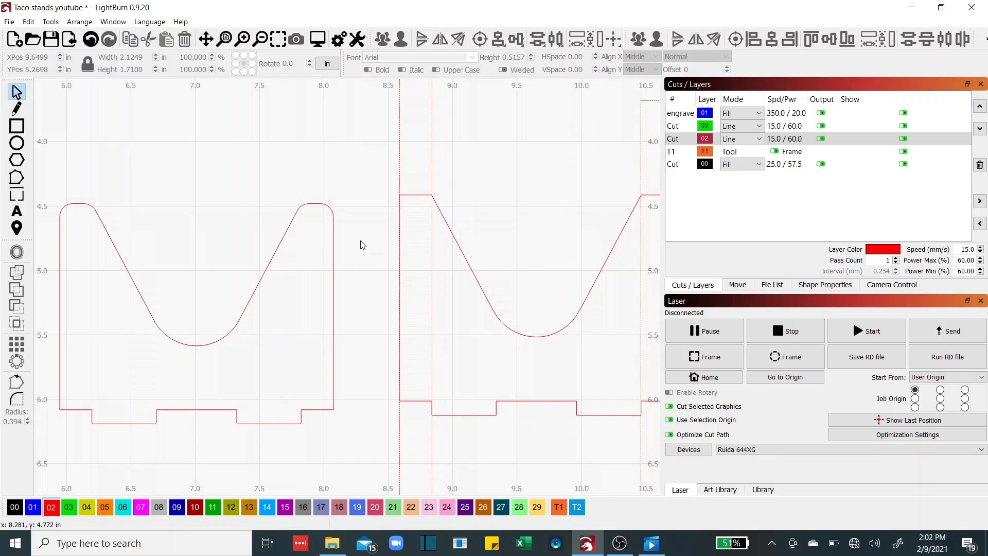
Delete both dashed T1 guide rectangles and centre the two stand pieces in view
{"action": "left_click", "coordinate": [432, 167]}
{"action": "key", "text": "Delete"}
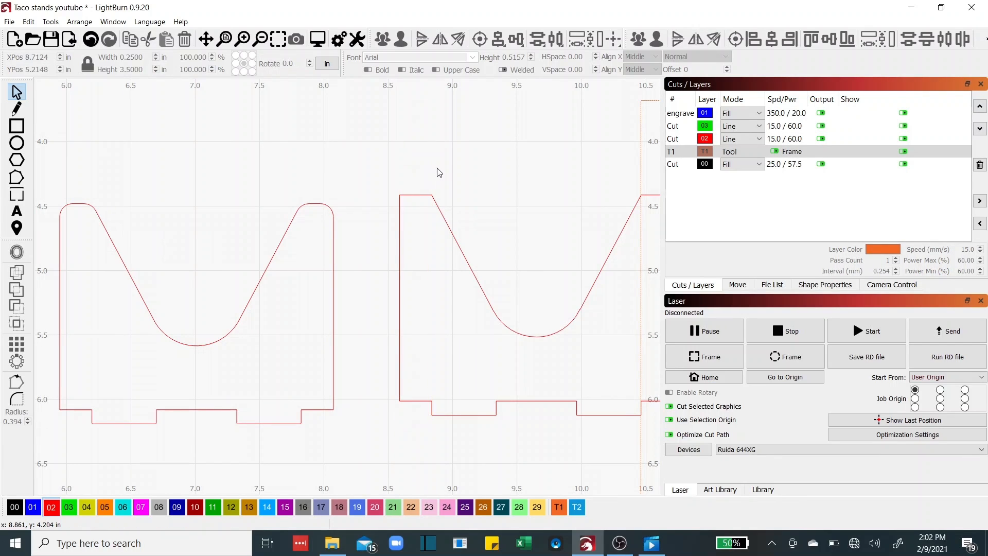
{"action": "left_click", "coordinate": [640, 175]}
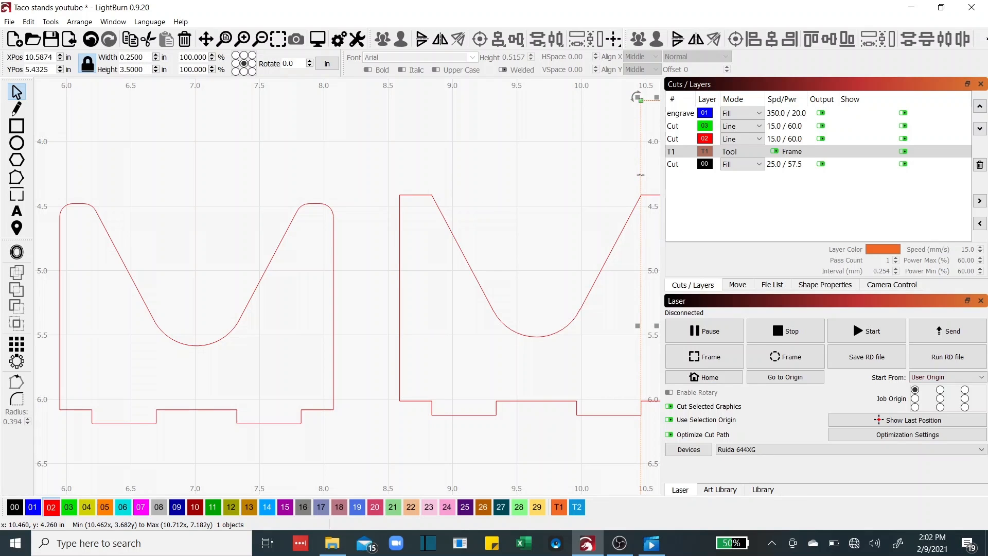
{"action": "key", "text": "Delete"}
{"action": "mouse_move", "coordinate": [548, 223]}
{"action": "left_mouse_down"}
{"action": "mouse_move", "coordinate": [505, 223]}
{"action": "mouse_move", "coordinate": [544, 242]}
{"action": "left_mouse_up"}
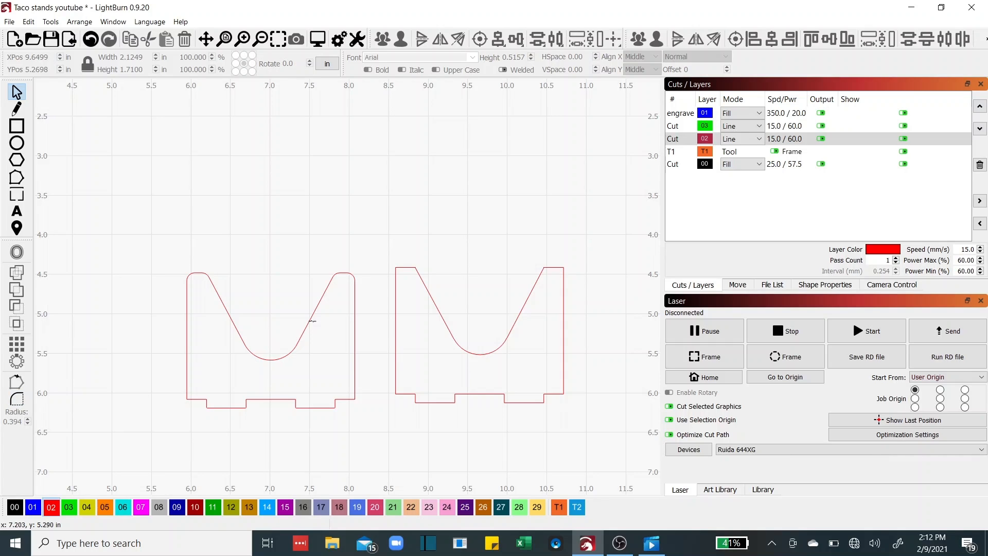
Box-select the right cradle's separate pieces and Auto-Join them into one shape
{"action": "left_click", "coordinate": [395, 305]}
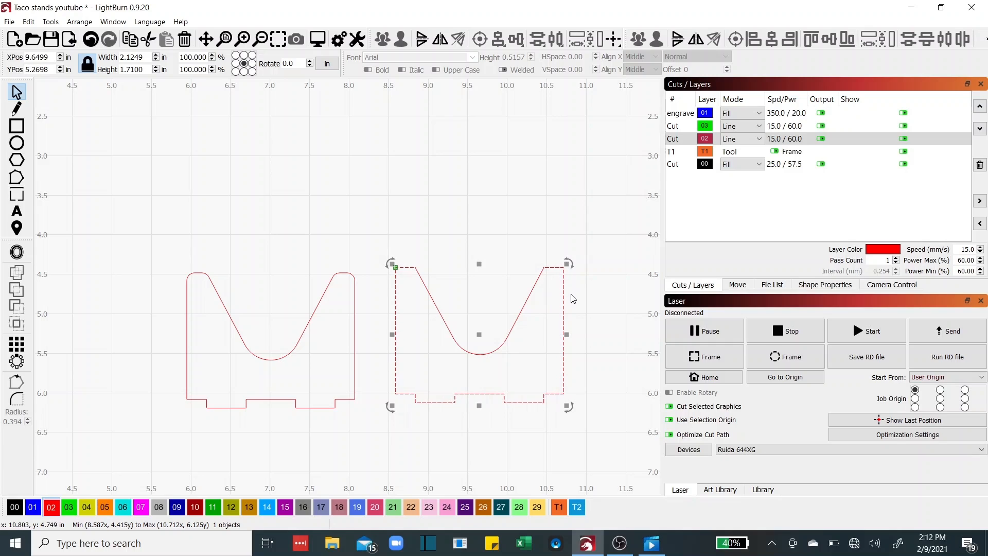
{"action": "left_click", "coordinate": [472, 262]}
{"action": "left_click", "coordinate": [354, 321]}
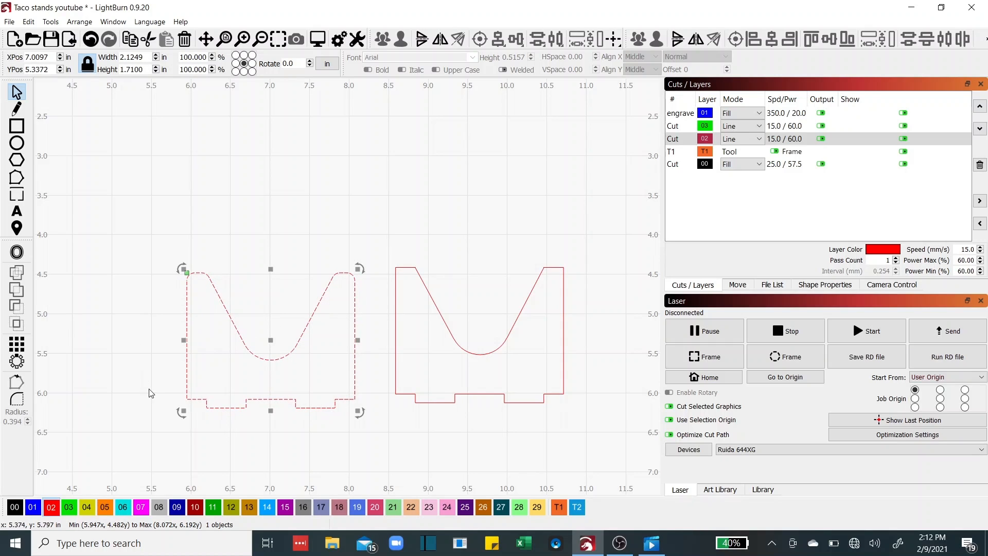
{"action": "left_click", "coordinate": [384, 335]}
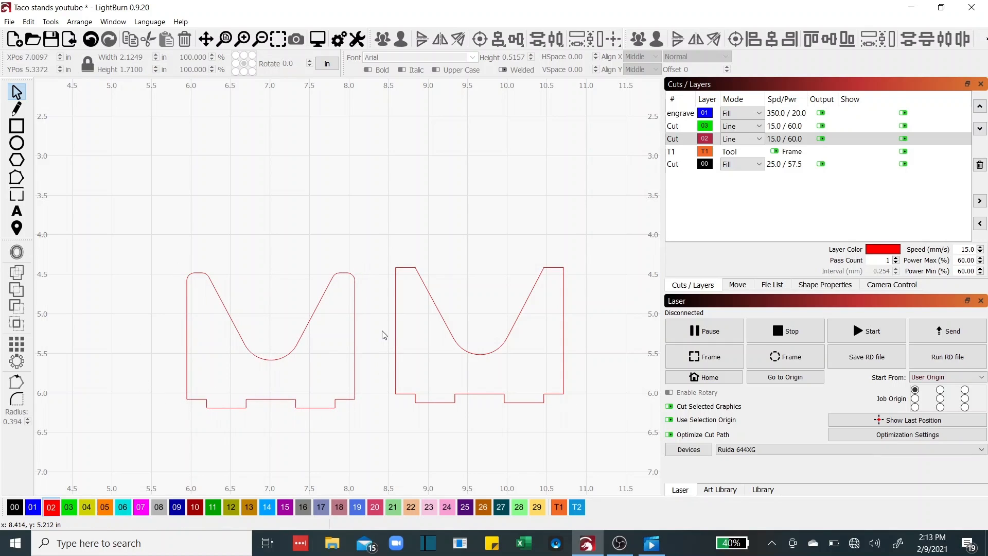
{"action": "left_click_drag", "start_coordinate": [376, 248], "coordinate": [600, 453]}
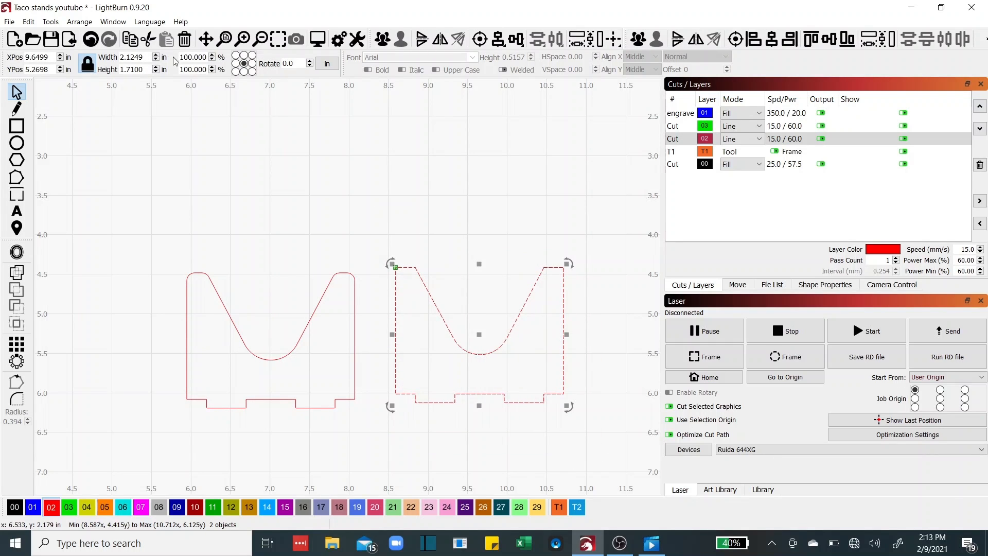
{"action": "left_click", "coordinate": [28, 22]}
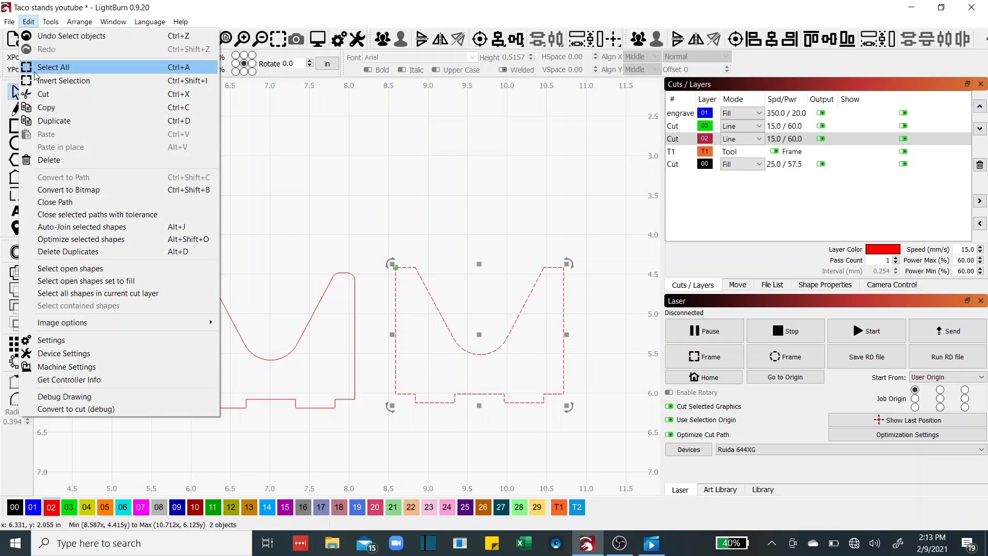
{"action": "left_click", "coordinate": [69, 233]}
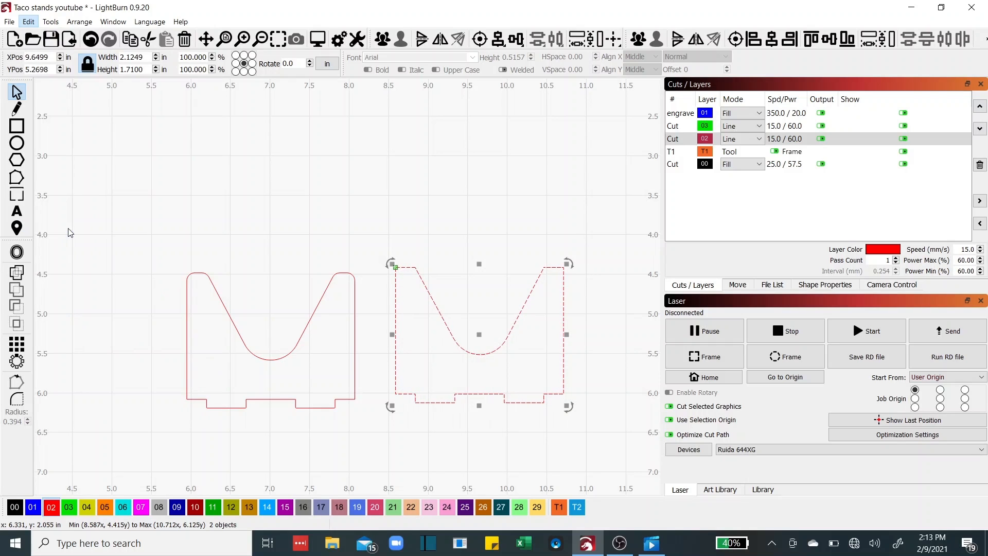
Reselect the right cradle to confirm it is now a single object
{"action": "left_click", "coordinate": [374, 210]}
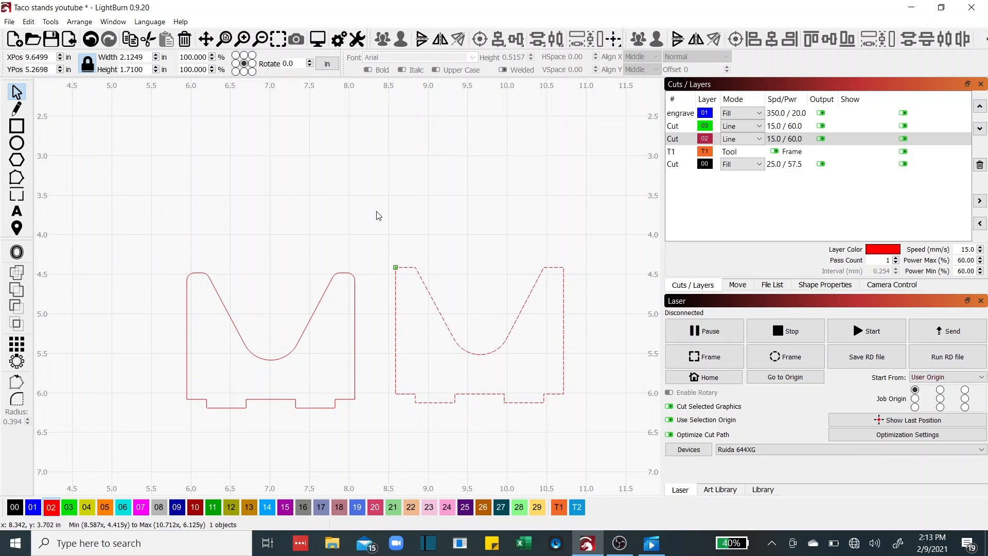
{"action": "left_click", "coordinate": [395, 319]}
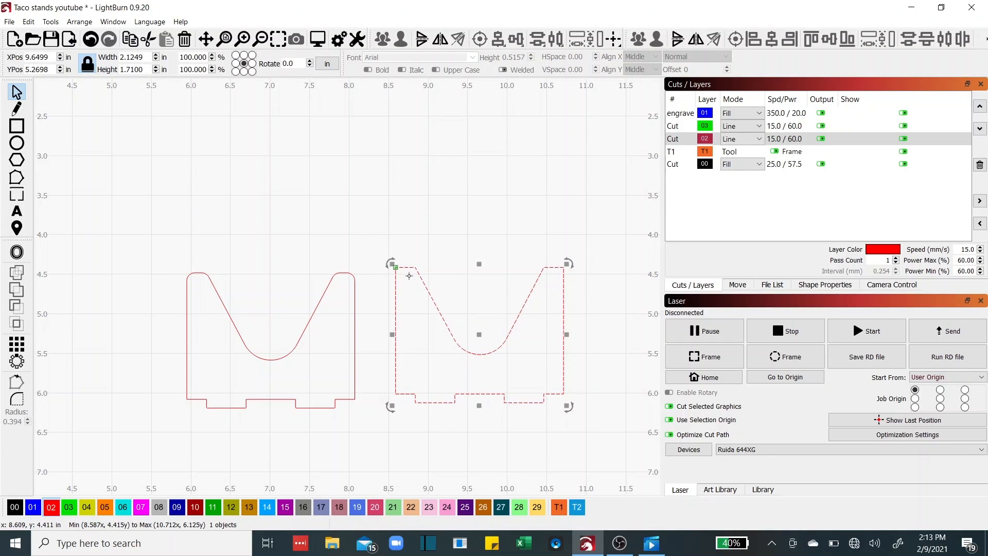
{"action": "left_click", "coordinate": [507, 434]}
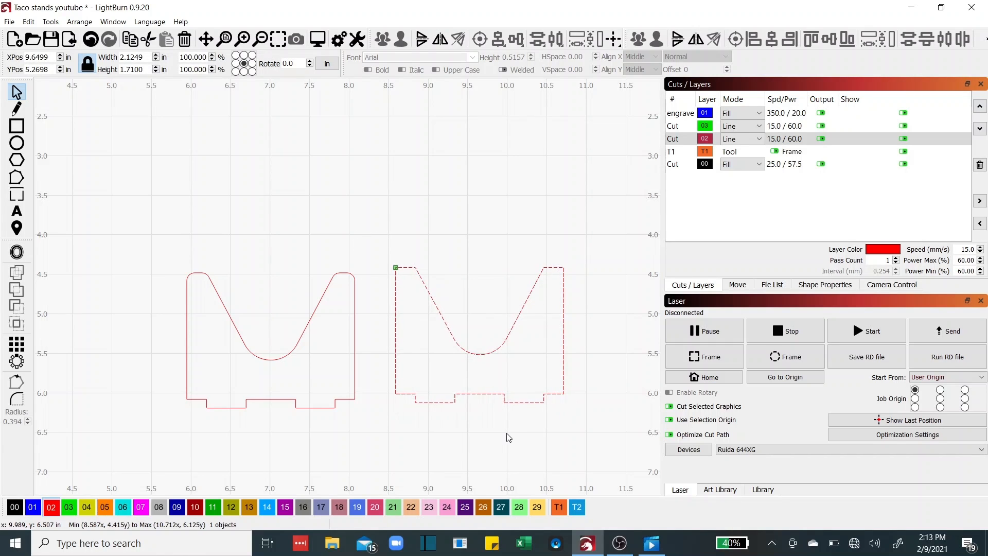
{"action": "left_click", "coordinate": [527, 403]}
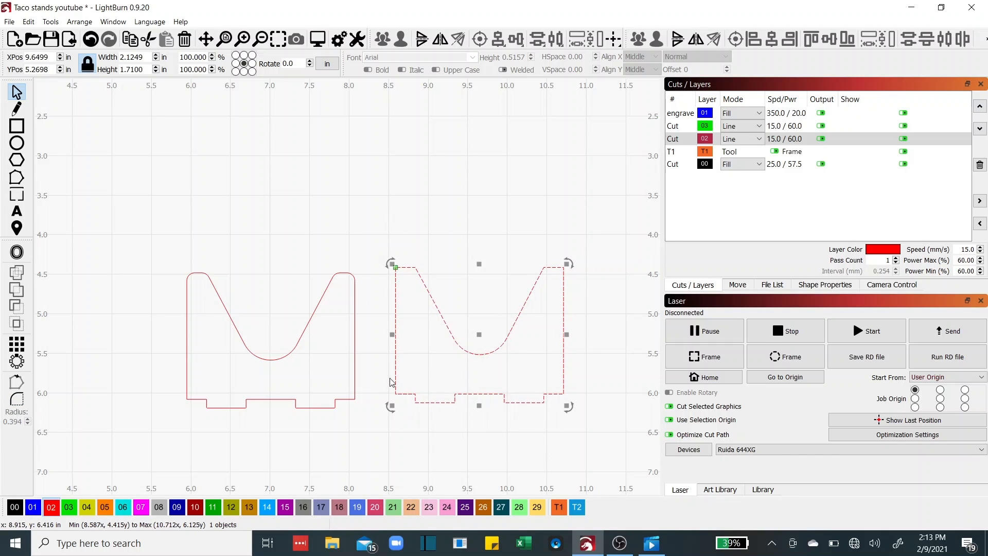
{"action": "left_click", "coordinate": [487, 439]}
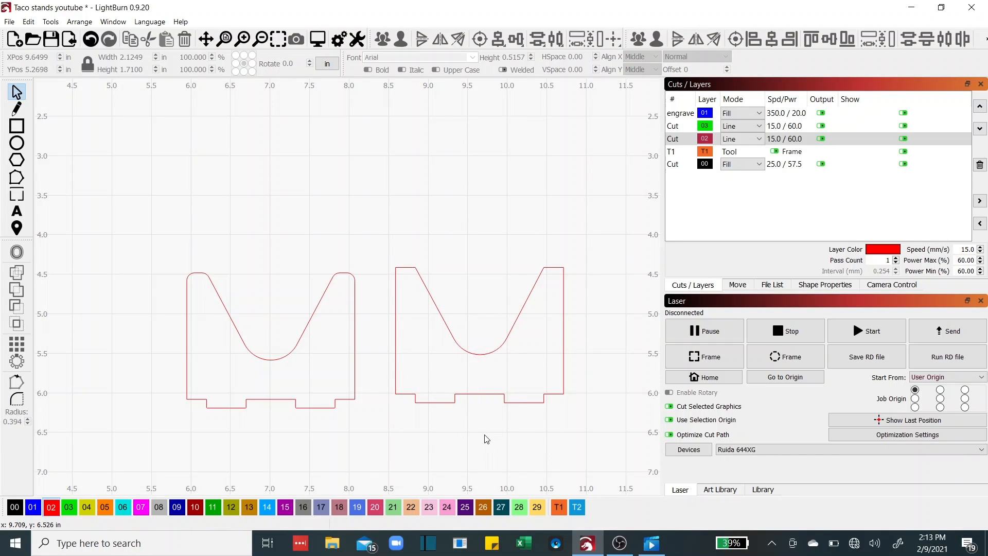
{"action": "scroll", "coordinate": [486, 438], "scroll_direction": "down", "scroll_amount": 5}
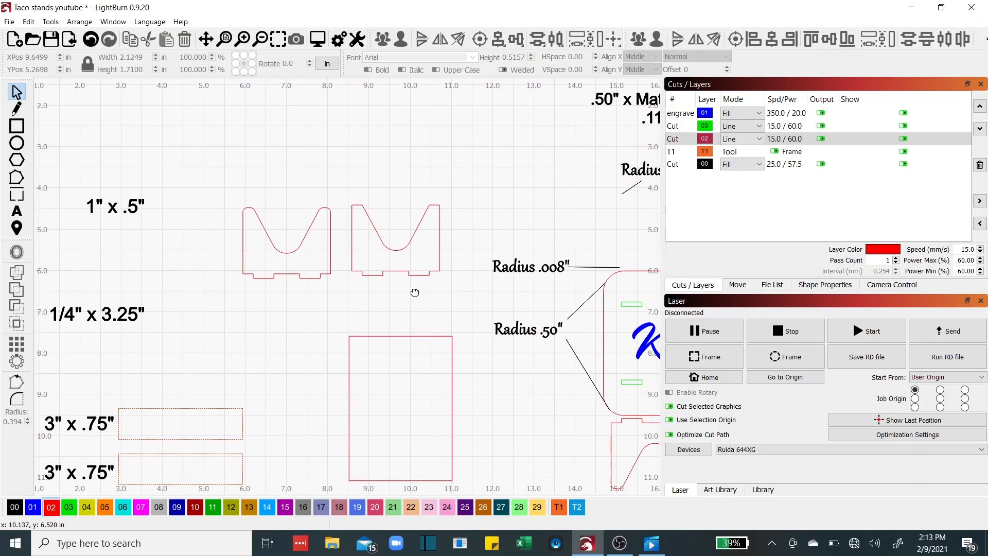
{"action": "scroll", "coordinate": [467, 306], "scroll_direction": "down", "scroll_amount": 1}
{"action": "left_click_drag", "start_coordinate": [467, 306], "coordinate": [403, 357]}
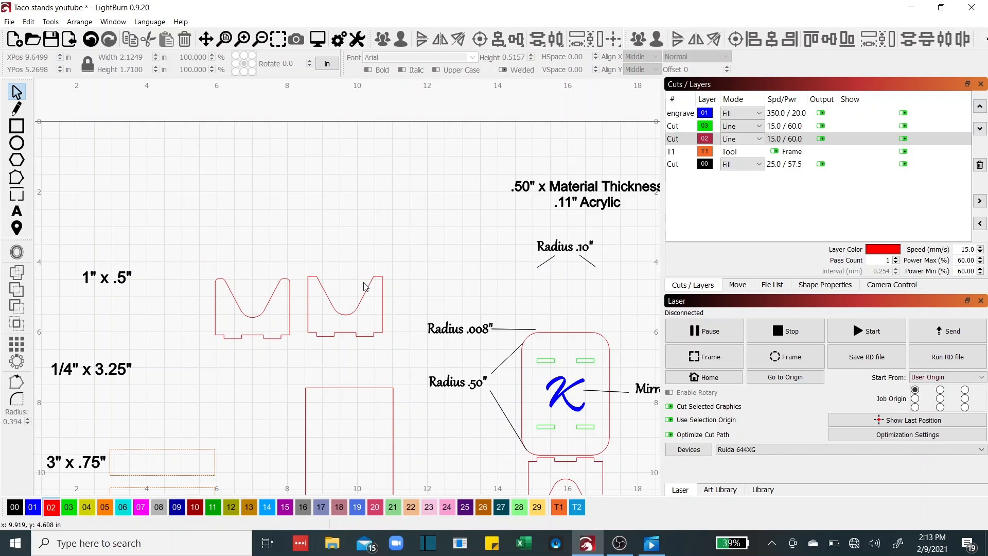
{"action": "scroll", "coordinate": [376, 277], "scroll_direction": "up", "scroll_amount": 5}
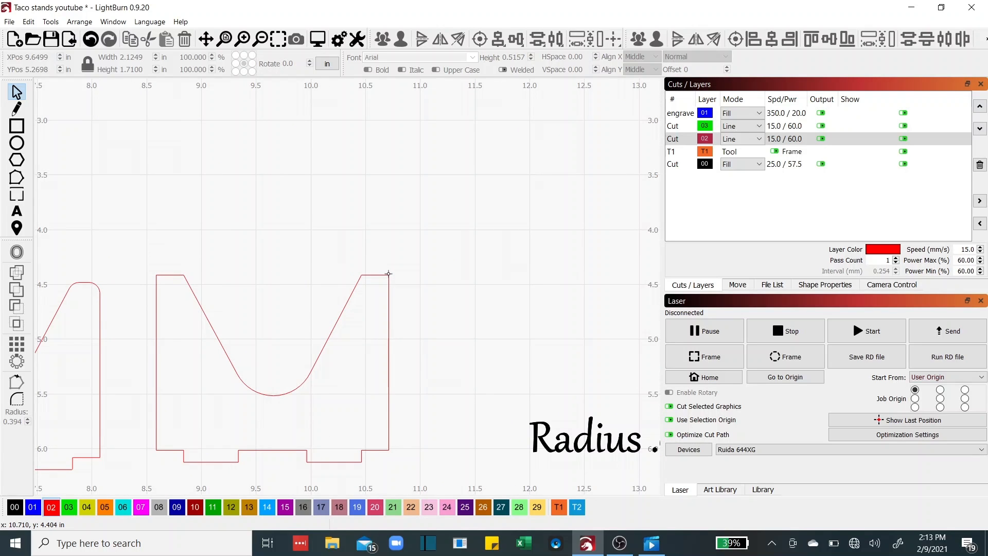
{"action": "scroll", "coordinate": [388, 273], "scroll_direction": "down", "scroll_amount": 3}
{"action": "scroll", "coordinate": [467, 267], "scroll_direction": "up", "scroll_amount": 3}
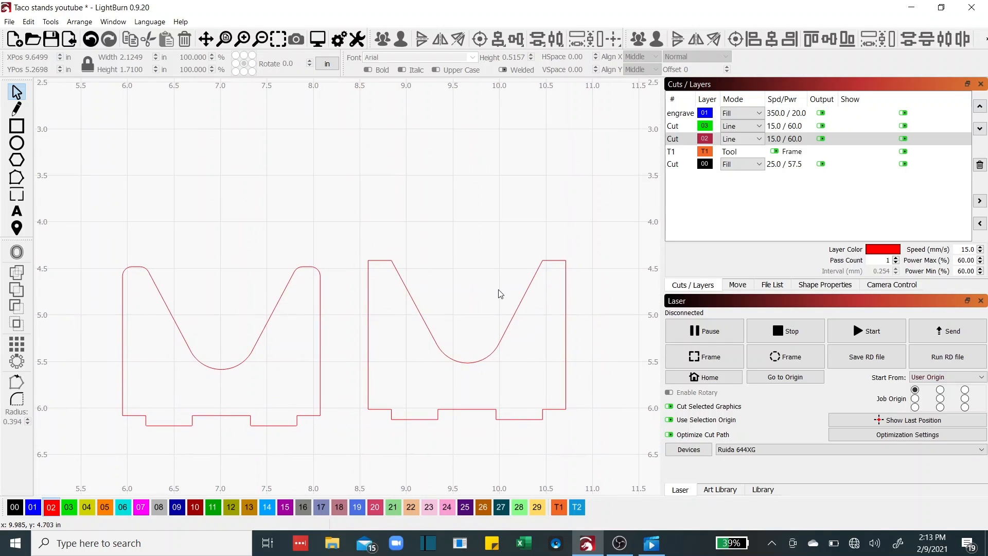
Round the right cradle's top-left and top-right corners with the Corner Radius tool at 0.10
{"action": "left_click", "coordinate": [16, 400]}
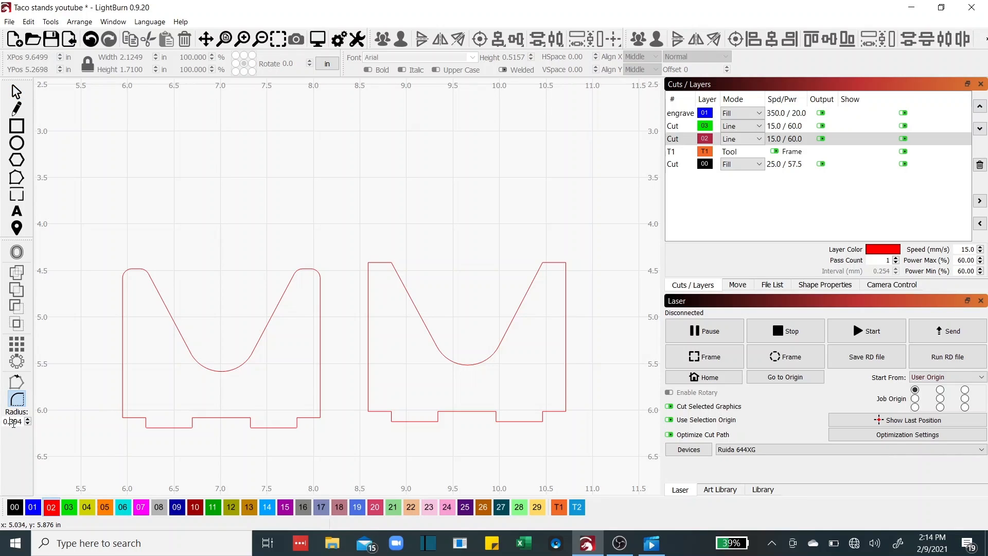
{"action": "double_click", "coordinate": [13, 423]}
{"action": "type", "text": "10"}
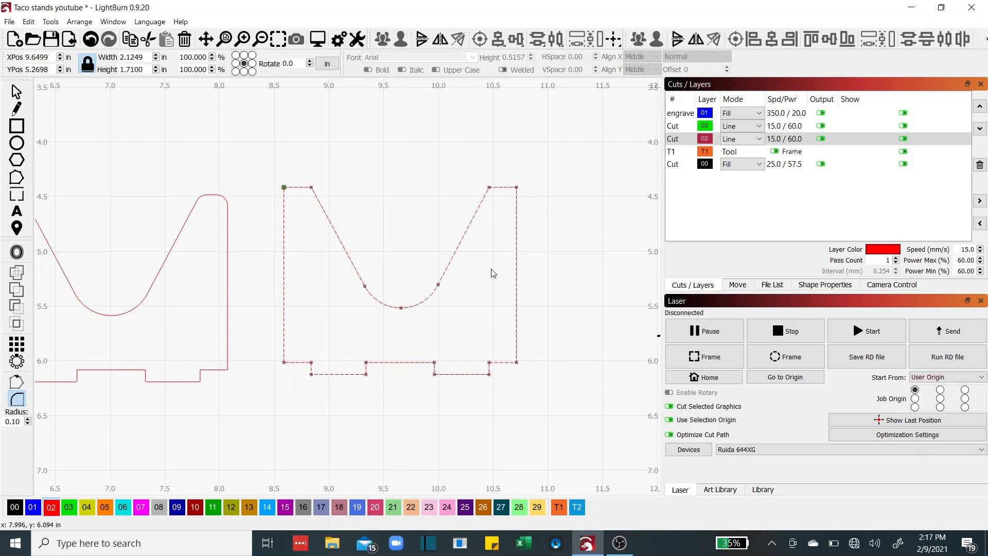
{"action": "scroll", "coordinate": [283, 187], "scroll_direction": "up", "scroll_amount": 3}
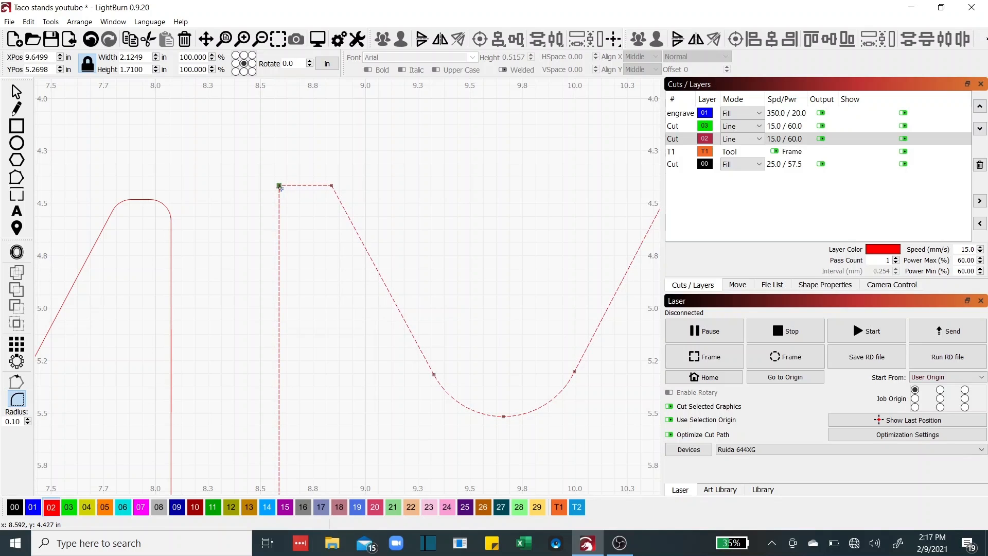
{"action": "left_click", "coordinate": [278, 186]}
{"action": "left_click_drag", "start_coordinate": [418, 229], "coordinate": [205, 254]}
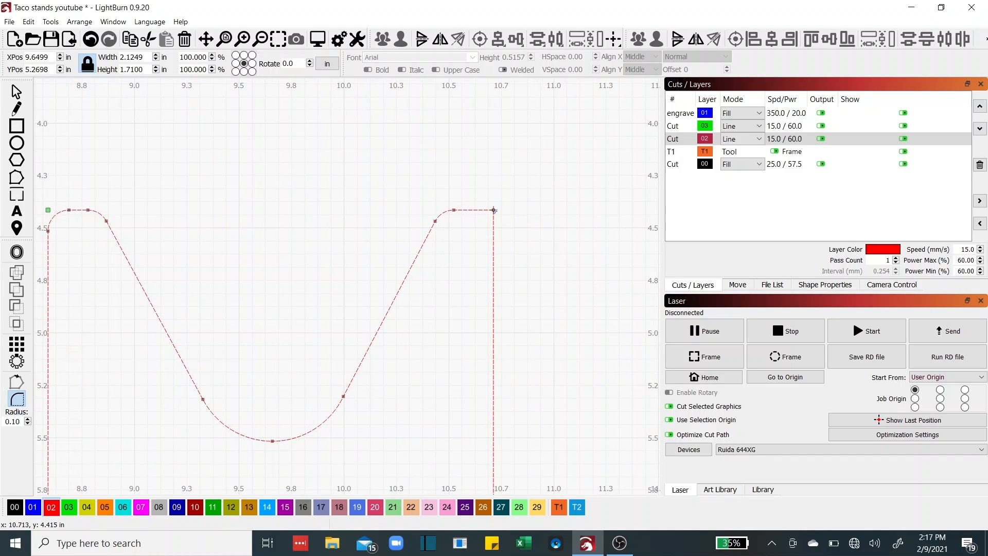
{"action": "left_click", "coordinate": [494, 210]}
{"action": "scroll", "coordinate": [474, 239], "scroll_direction": "down", "scroll_amount": 3}
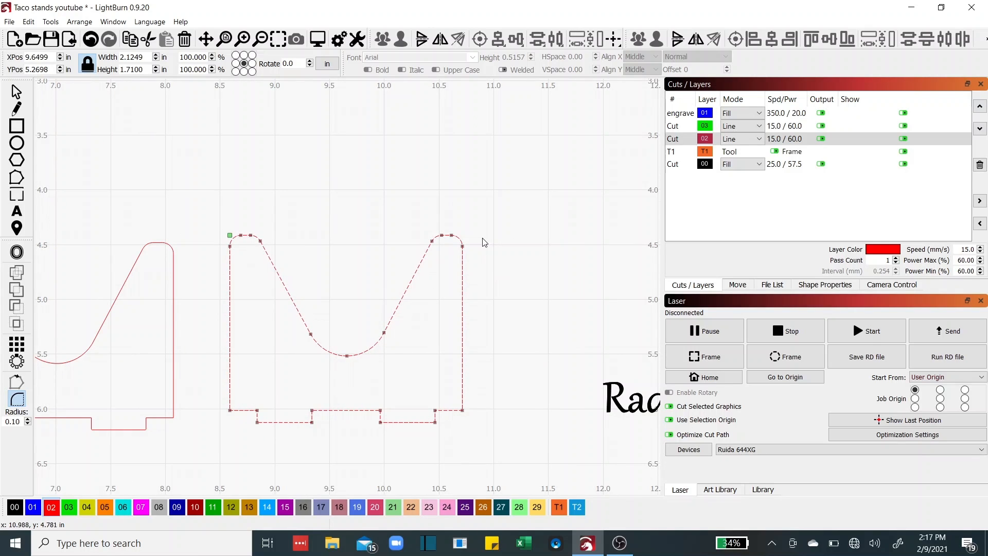
{"action": "left_click", "coordinate": [16, 94]}
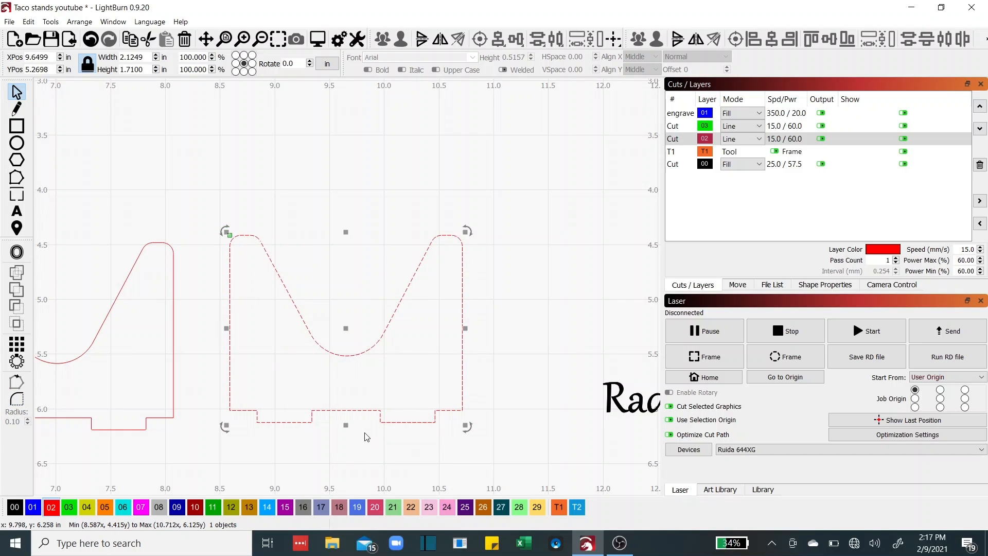
{"action": "scroll", "coordinate": [366, 435], "scroll_direction": "up", "scroll_amount": 1}
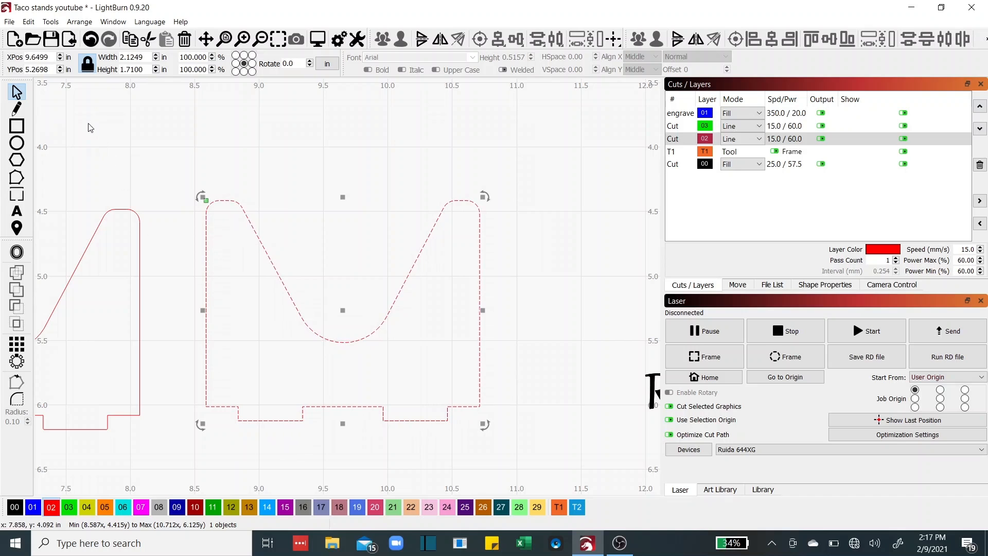
{"action": "scroll", "coordinate": [240, 422], "scroll_direction": "up", "scroll_amount": 2}
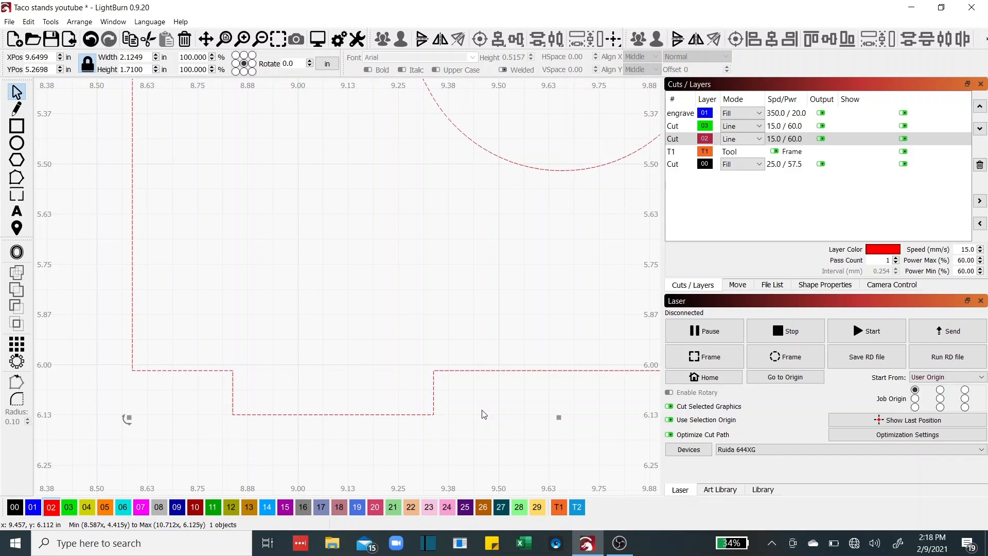
Reopen the Corner Radius tool with a radius of 8 near the right cradle's bottom tab
{"action": "scroll", "coordinate": [483, 410], "scroll_direction": "down", "scroll_amount": 6}
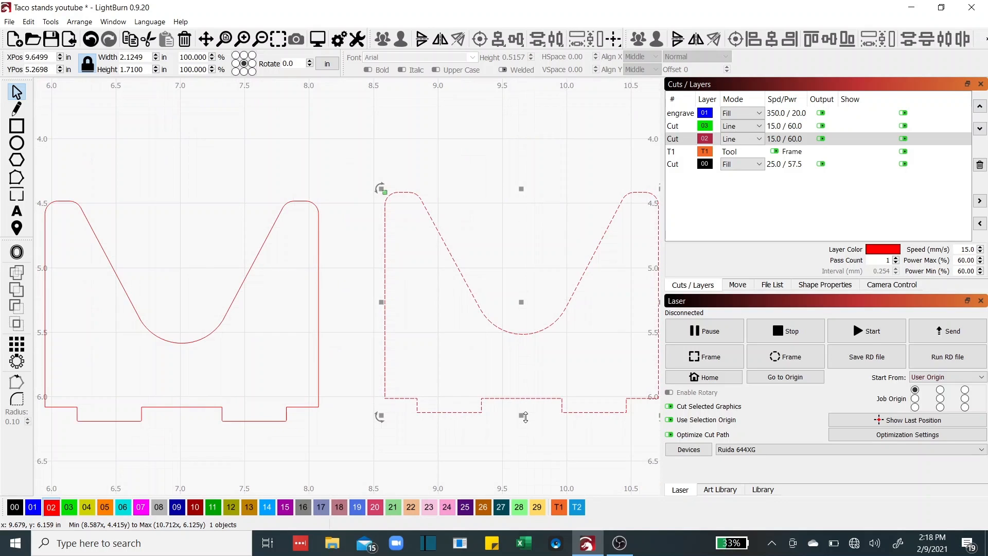
{"action": "scroll", "coordinate": [429, 395], "scroll_direction": "down", "scroll_amount": 4}
{"action": "scroll", "coordinate": [485, 355], "scroll_direction": "down", "scroll_amount": 4}
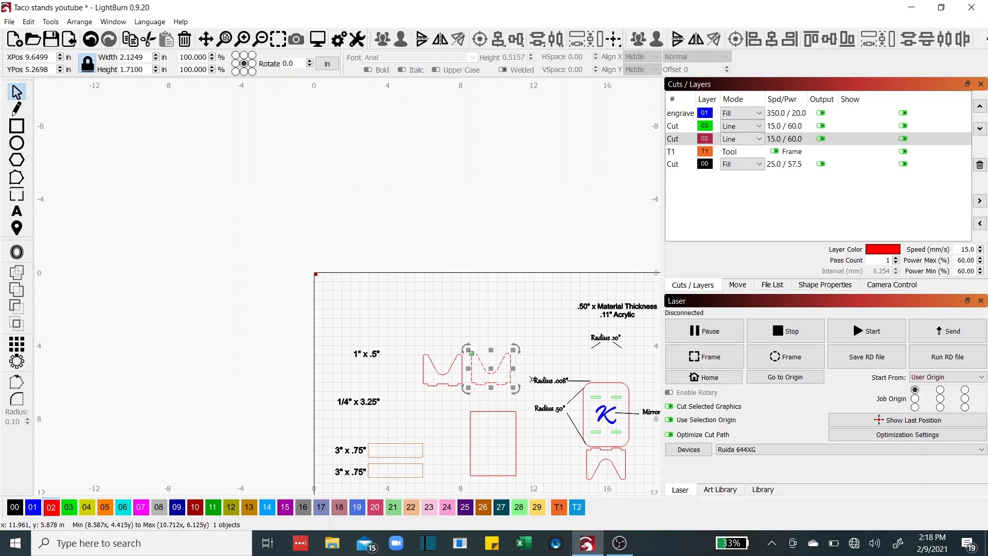
{"action": "left_click_drag", "start_coordinate": [484, 355], "coordinate": [464, 342]}
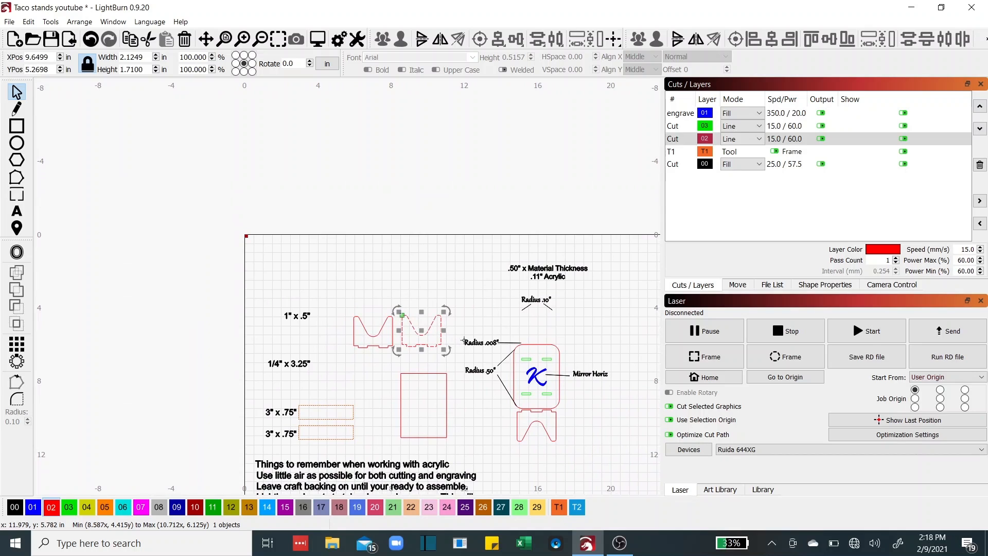
{"action": "scroll", "coordinate": [492, 352], "scroll_direction": "up", "scroll_amount": 5}
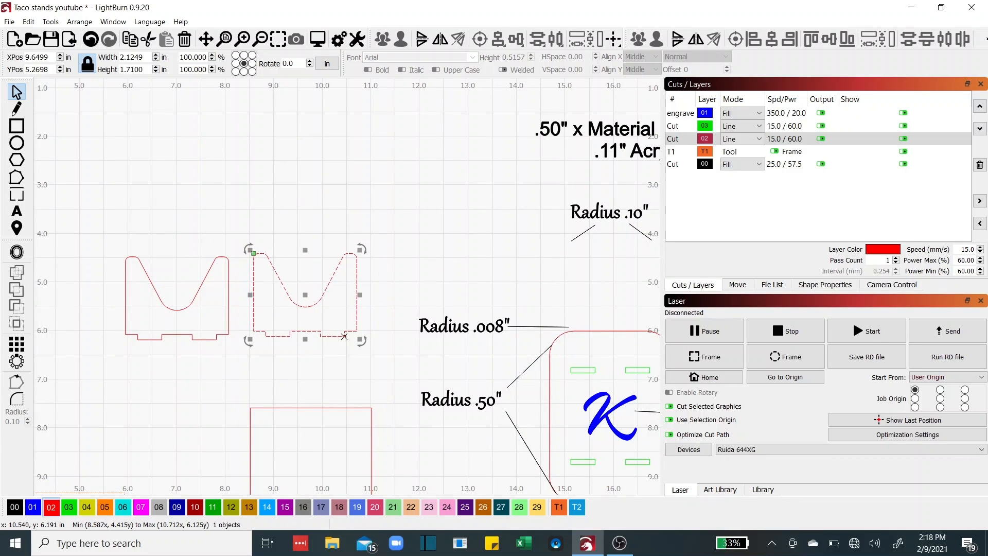
{"action": "scroll", "coordinate": [340, 348], "scroll_direction": "up", "scroll_amount": 4}
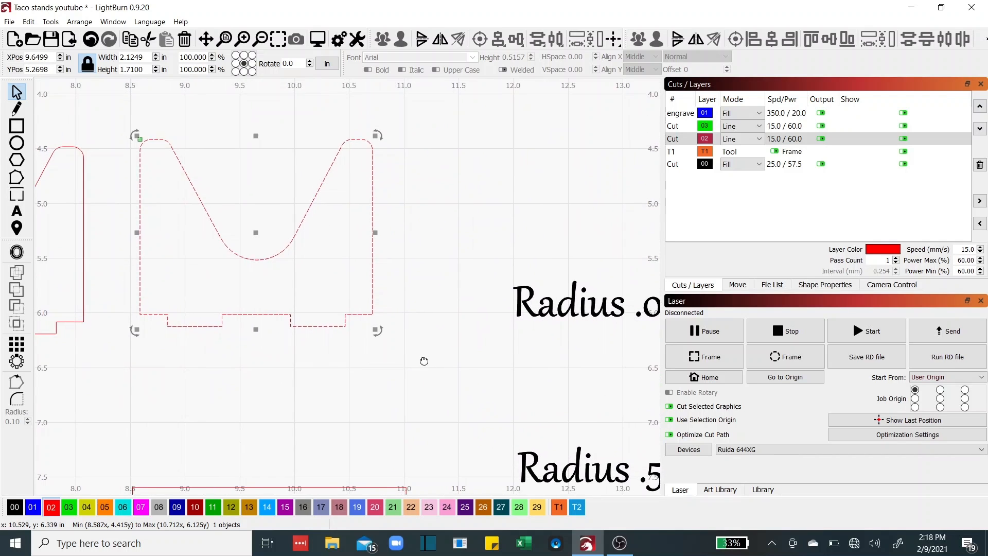
{"action": "left_click_drag", "start_coordinate": [346, 348], "coordinate": [503, 365]}
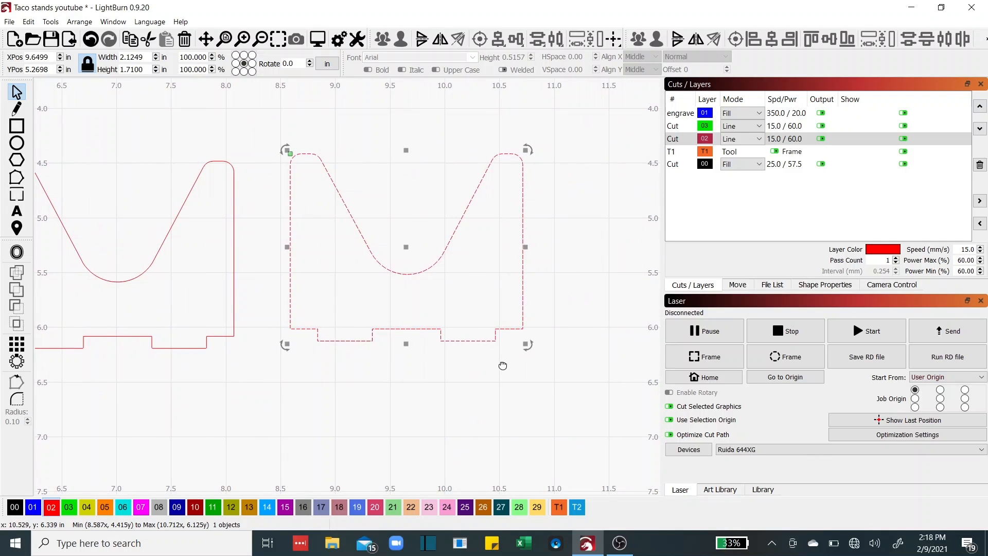
{"action": "left_click", "coordinate": [17, 400]}
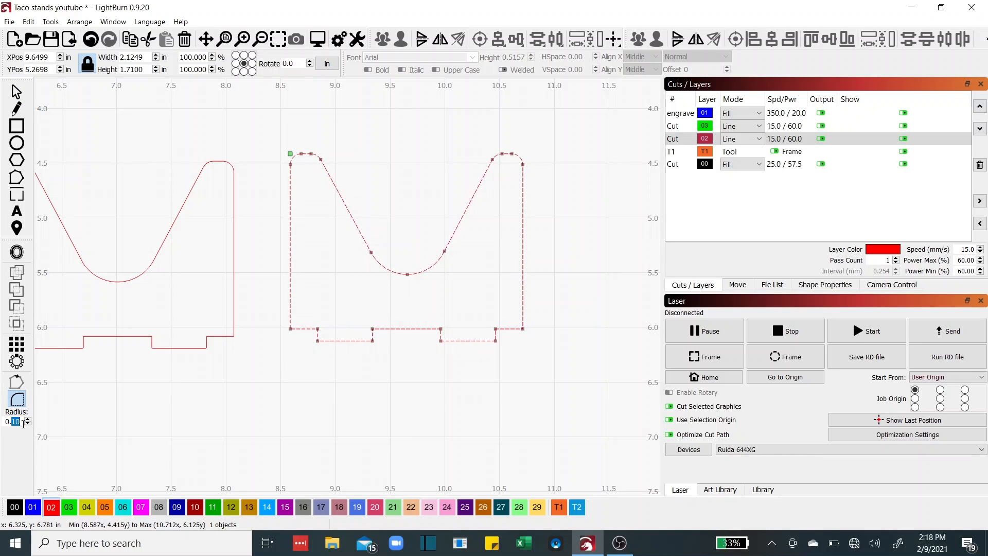
{"action": "left_click", "coordinate": [28, 425]}
{"action": "type", "text": "8"}
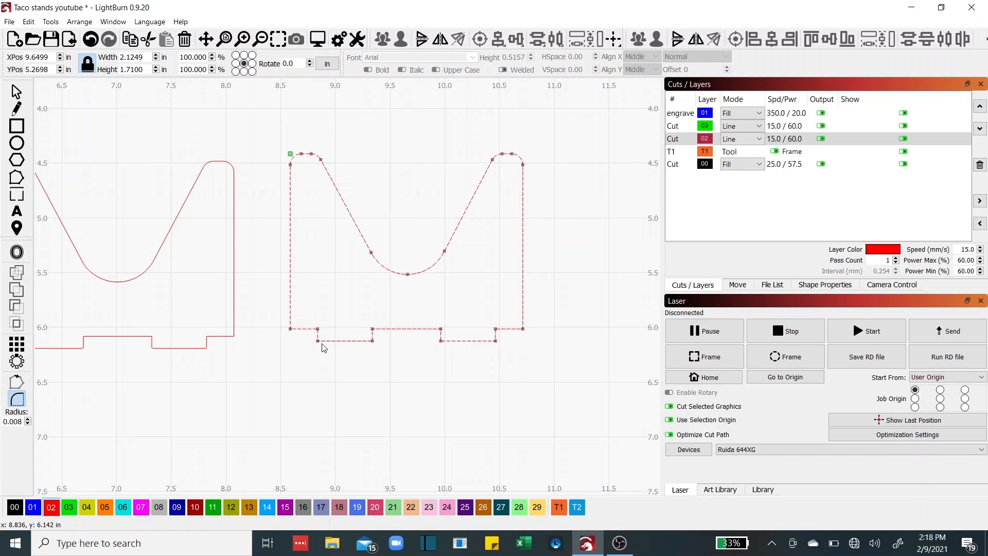
{"action": "scroll", "coordinate": [322, 344], "scroll_direction": "up", "scroll_amount": 2}
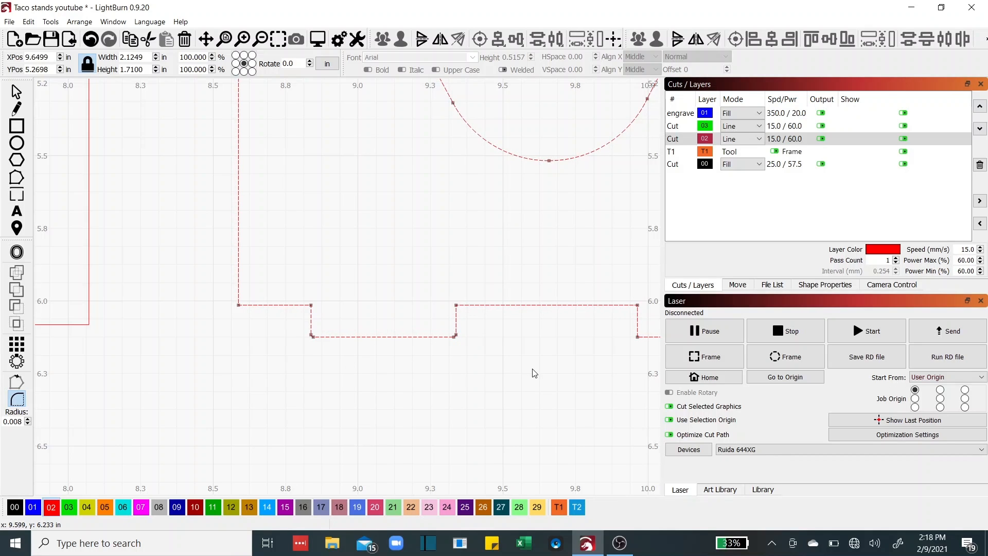
{"action": "left_click_drag", "start_coordinate": [532, 372], "coordinate": [375, 381]}
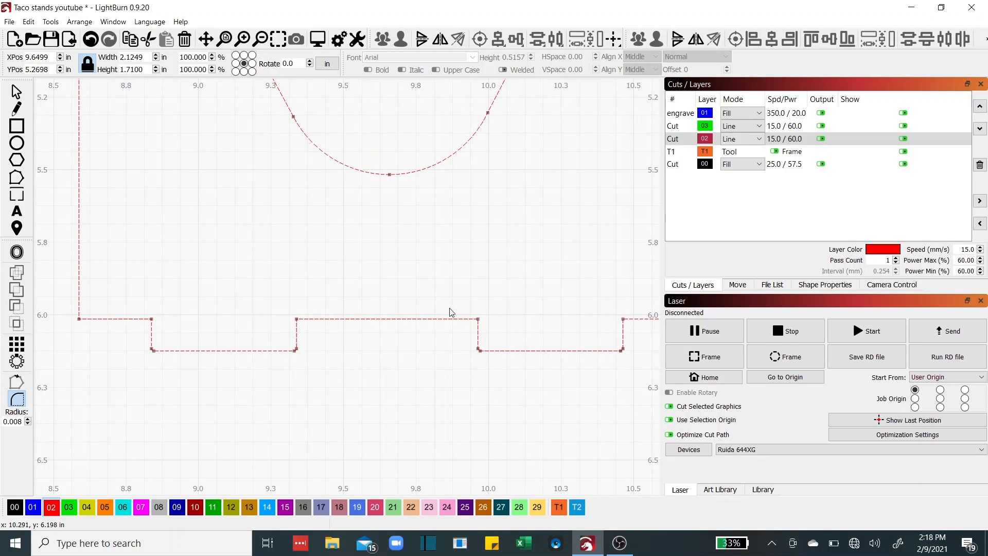
Drag one 3" x .75" cradle rectangle across the tall base rectangle's bottom end
{"action": "key", "text": "Escape"}
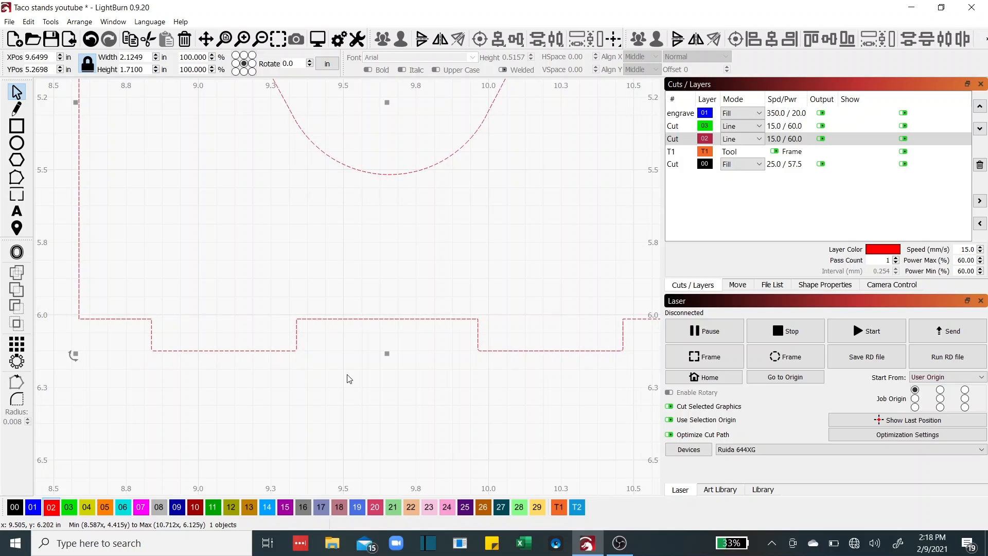
{"action": "scroll", "coordinate": [349, 379], "scroll_direction": "down", "scroll_amount": 4}
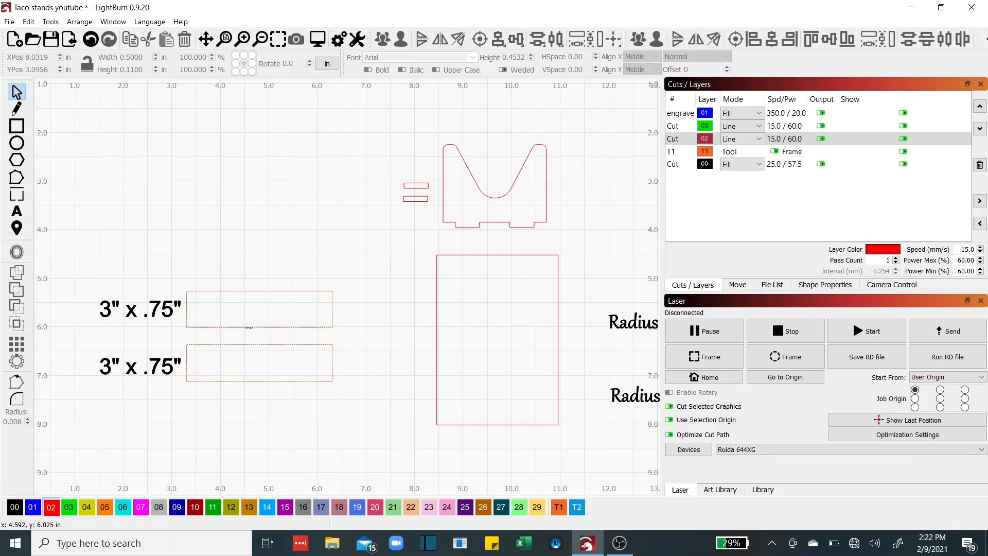
{"action": "left_click_drag", "start_coordinate": [249, 327], "coordinate": [486, 429]}
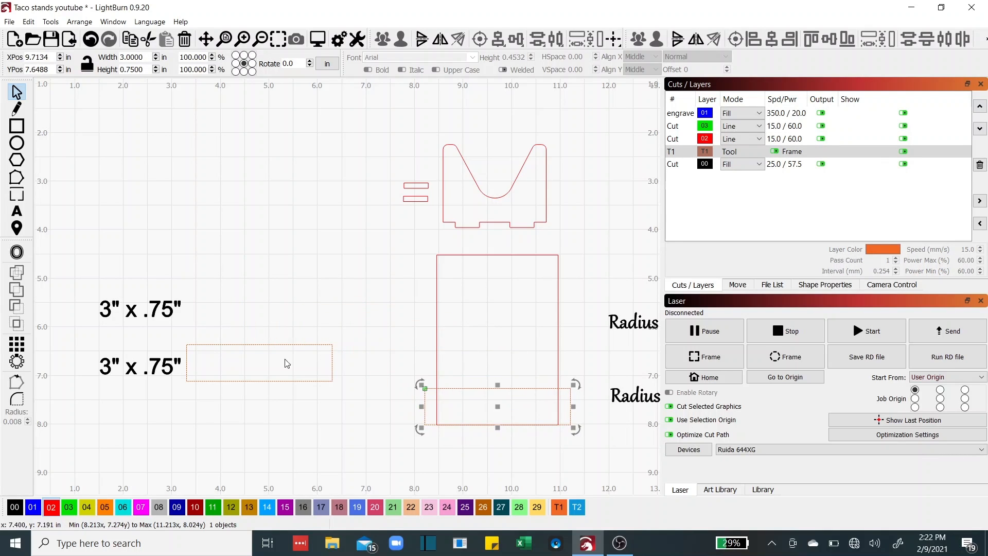
Drag the remaining 3" x .75" rectangle across the base's top end, then select the V-shaped piece
{"action": "left_click_drag", "start_coordinate": [257, 345], "coordinate": [492, 253]}
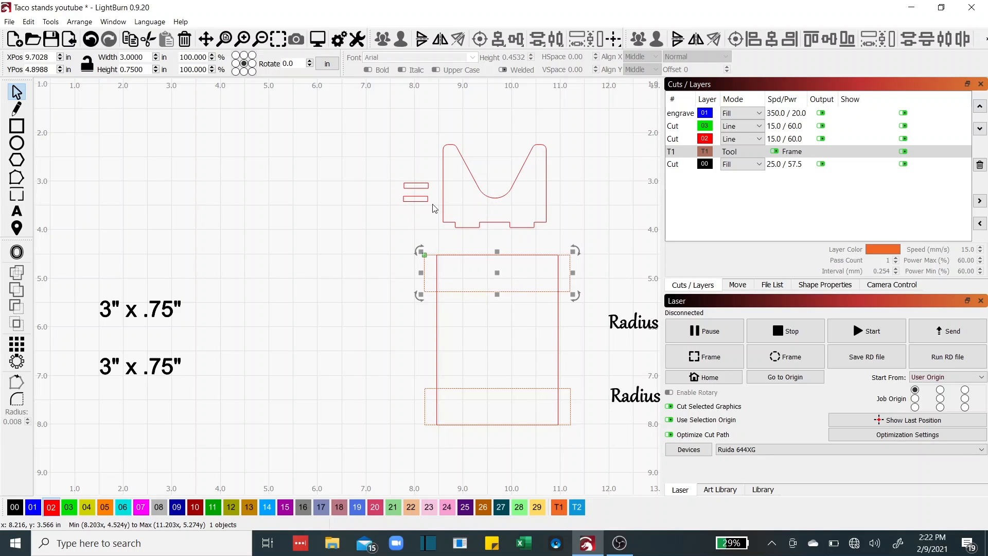
{"action": "left_click", "coordinate": [411, 189]}
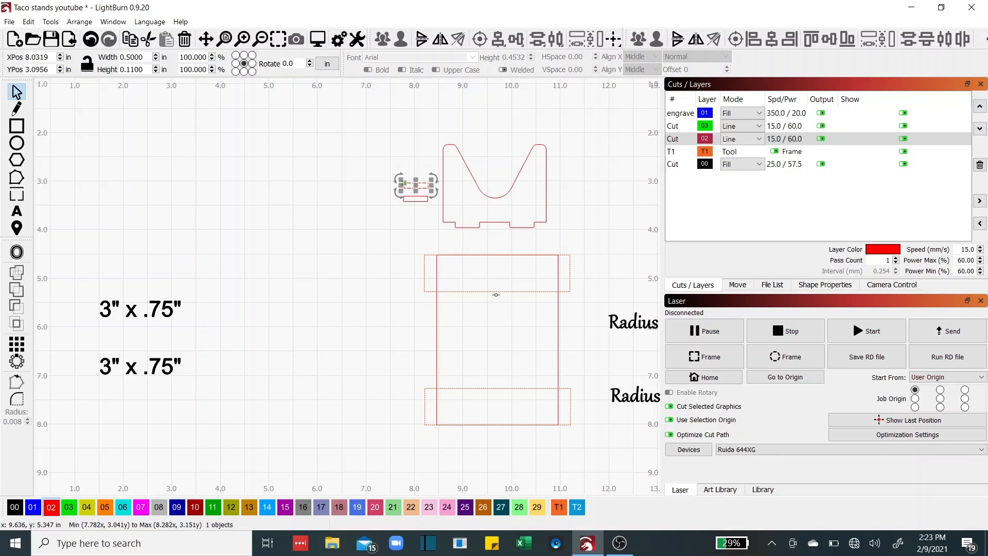
{"action": "left_click", "coordinate": [349, 253]}
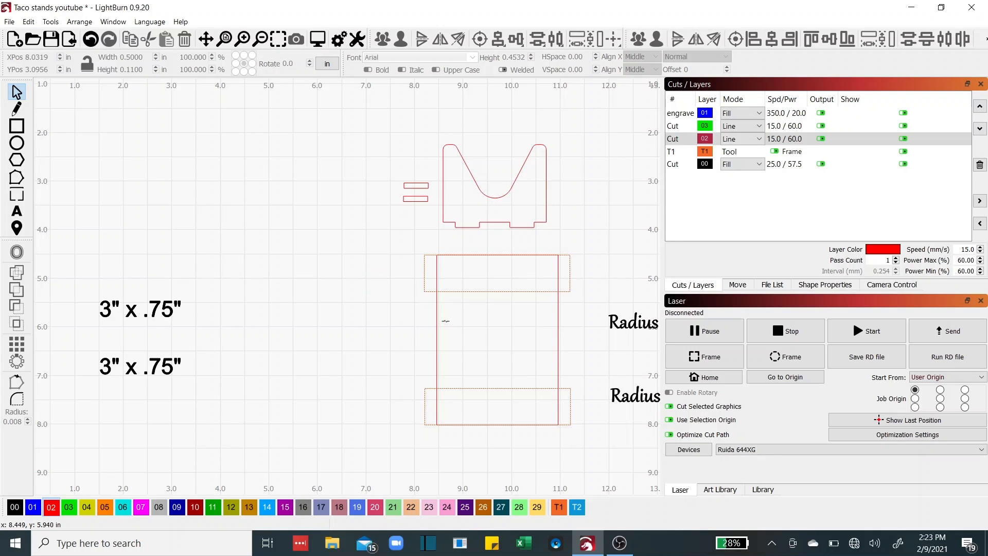
{"action": "left_click", "coordinate": [506, 223]}
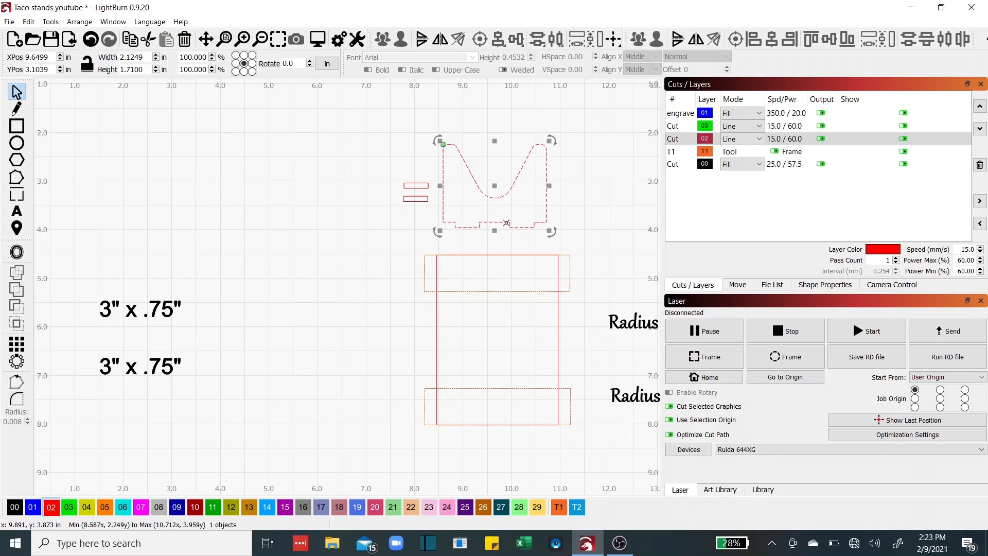
Align the V-shaped stand piece's horizontal centre with the tall base rectangle
{"action": "left_click", "coordinate": [558, 300], "text": "shift"}
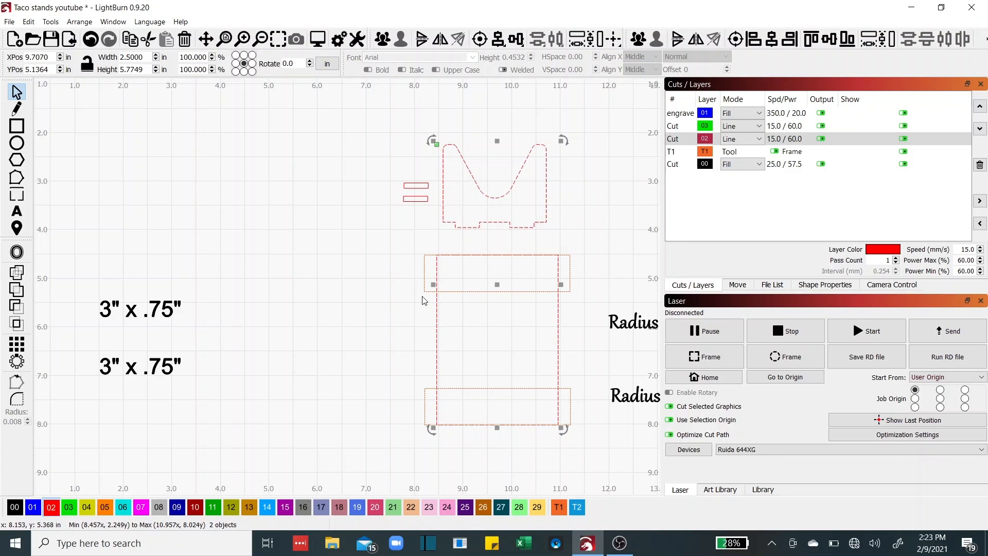
{"action": "left_click", "coordinate": [772, 40]}
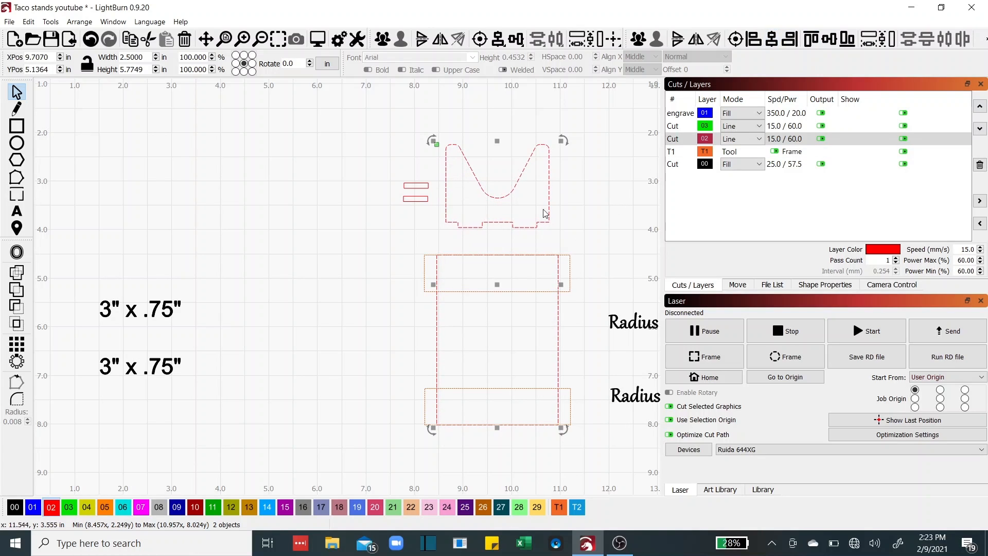
{"action": "left_click", "coordinate": [494, 220]}
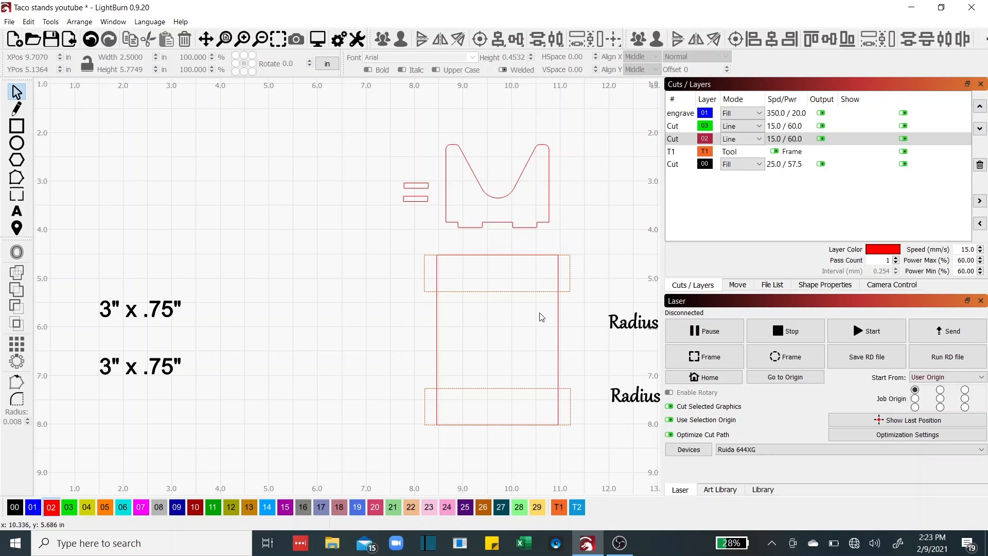
Drag the two 0.5 x 0.11 in slots under the stand piece's left and right tabs, then select both
{"action": "scroll", "coordinate": [482, 264], "scroll_direction": "up", "scroll_amount": 2}
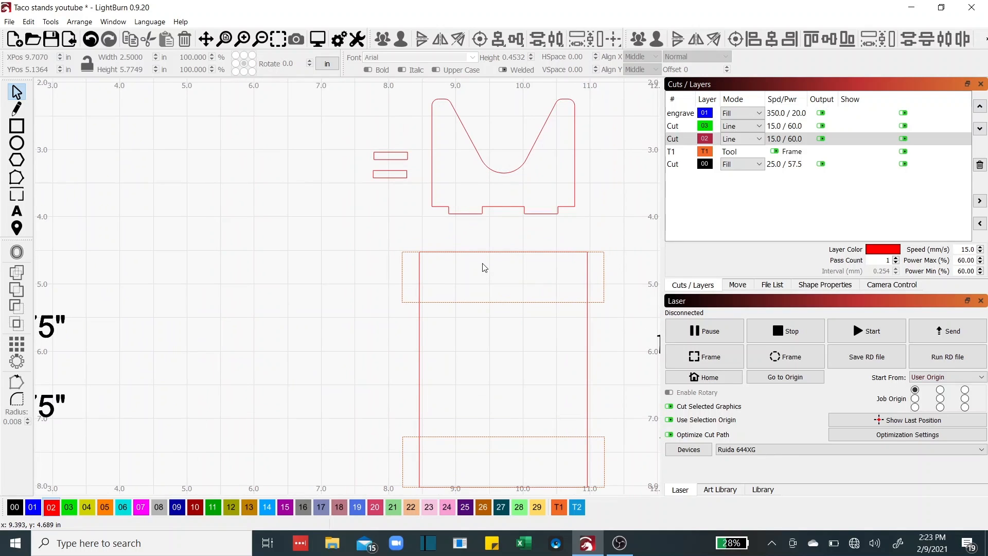
{"action": "left_click_drag", "start_coordinate": [482, 263], "coordinate": [356, 312]}
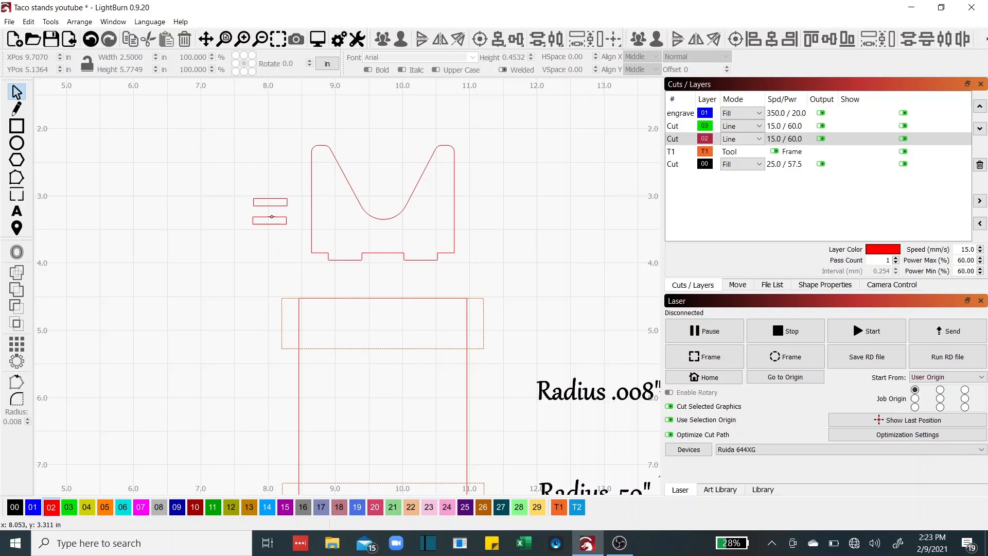
{"action": "left_click_drag", "start_coordinate": [272, 217], "coordinate": [346, 260]}
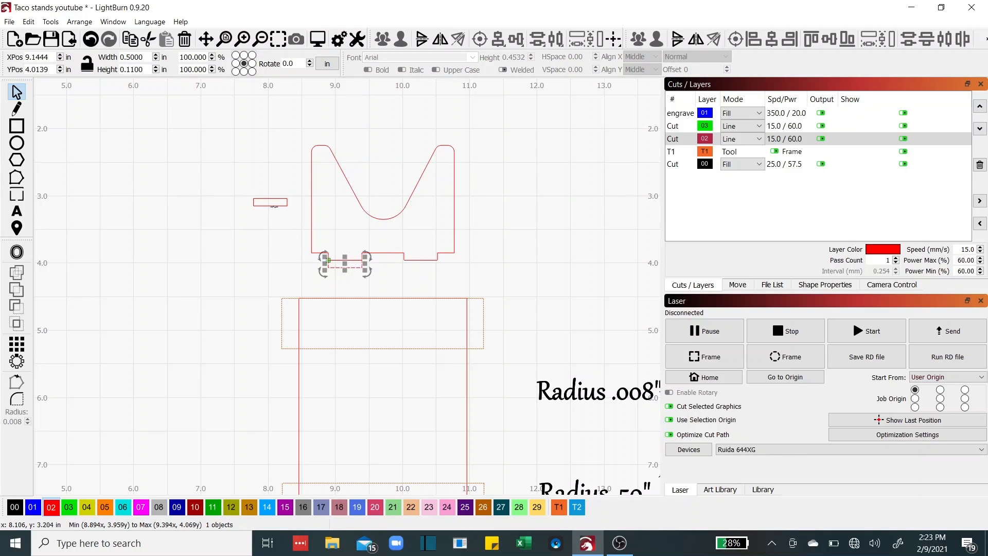
{"action": "left_click_drag", "start_coordinate": [270, 199], "coordinate": [421, 259]}
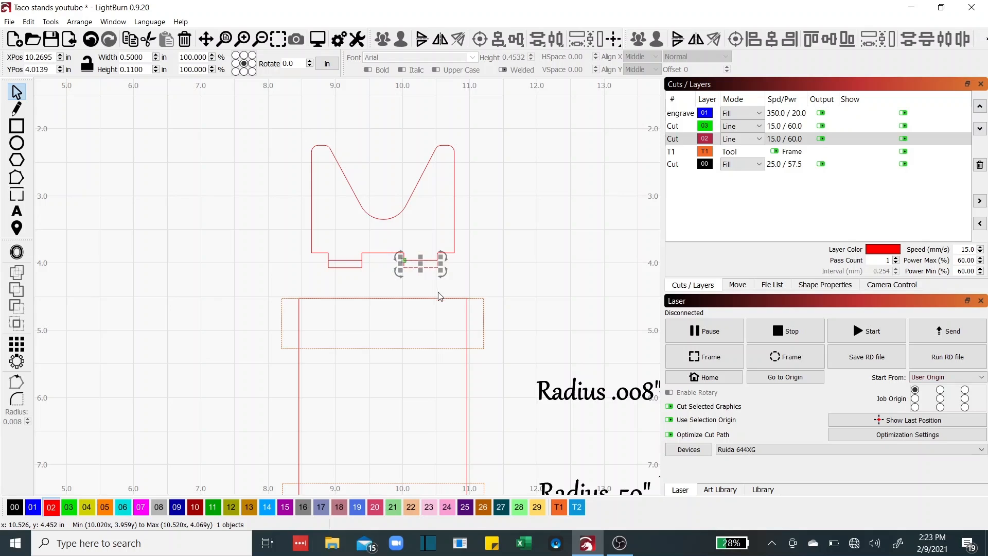
{"action": "scroll", "coordinate": [361, 270], "scroll_direction": "up", "scroll_amount": 4}
{"action": "scroll", "coordinate": [362, 269], "scroll_direction": "up", "scroll_amount": 1}
{"action": "left_click_drag", "start_coordinate": [362, 269], "coordinate": [274, 289]}
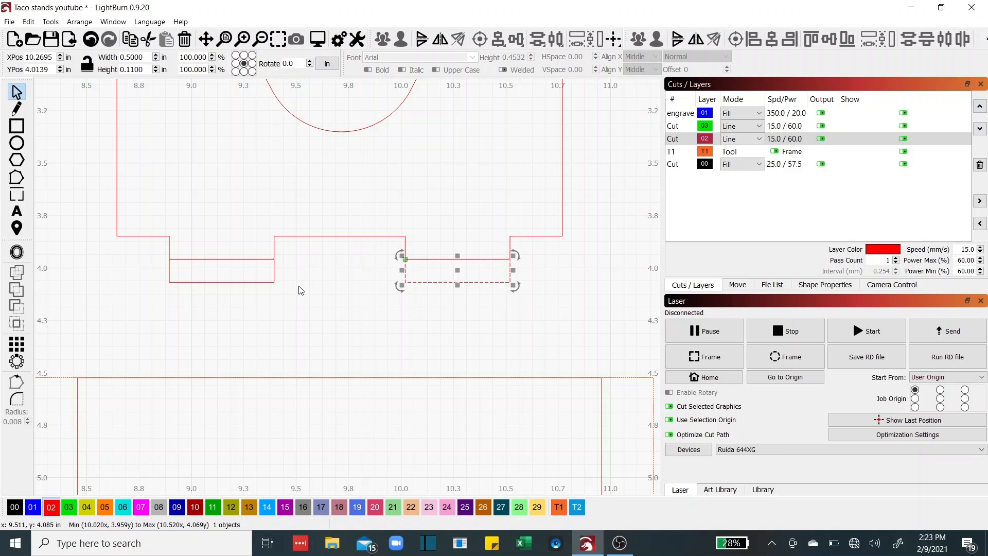
{"action": "scroll", "coordinate": [236, 357], "scroll_direction": "down", "scroll_amount": 3}
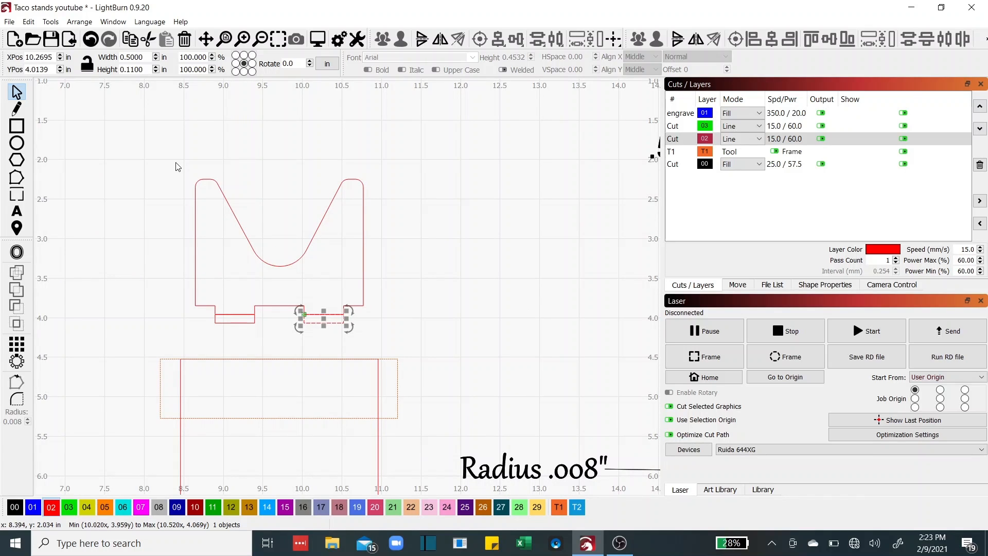
{"action": "left_click", "coordinate": [186, 318]}
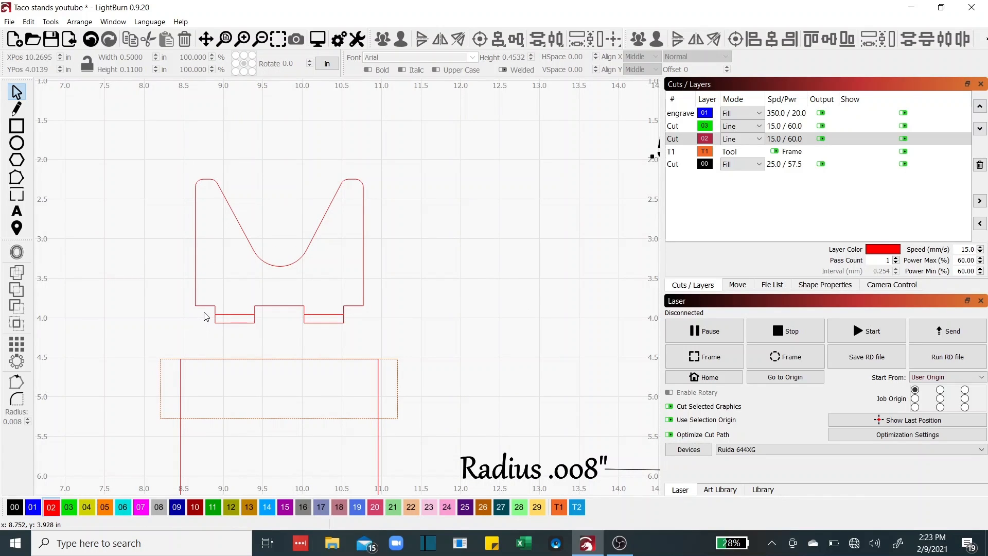
{"action": "left_click_drag", "start_coordinate": [205, 312], "coordinate": [357, 335]}
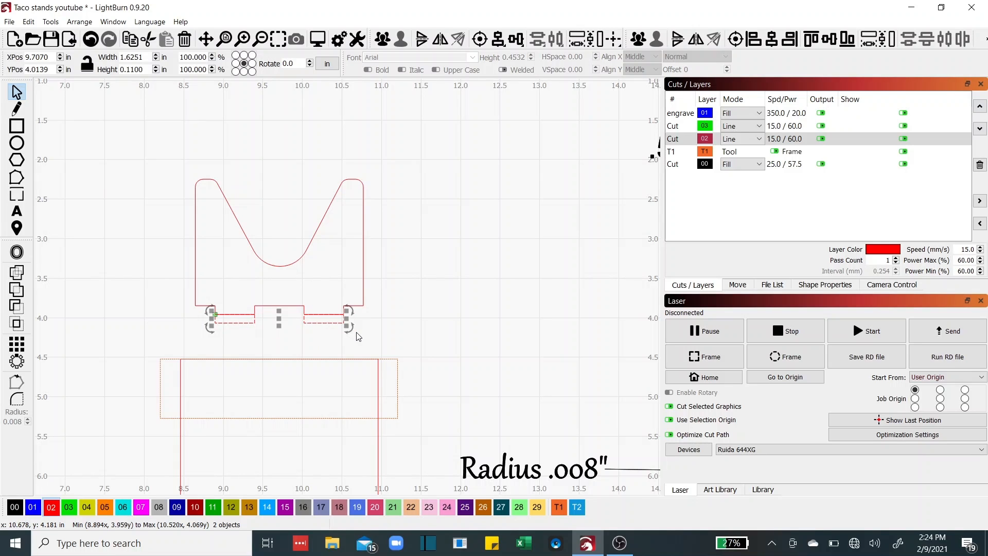
Group the two slots and arrow-nudge them against the top cradle strip's bottom edge
{"action": "left_click", "coordinate": [638, 39]}
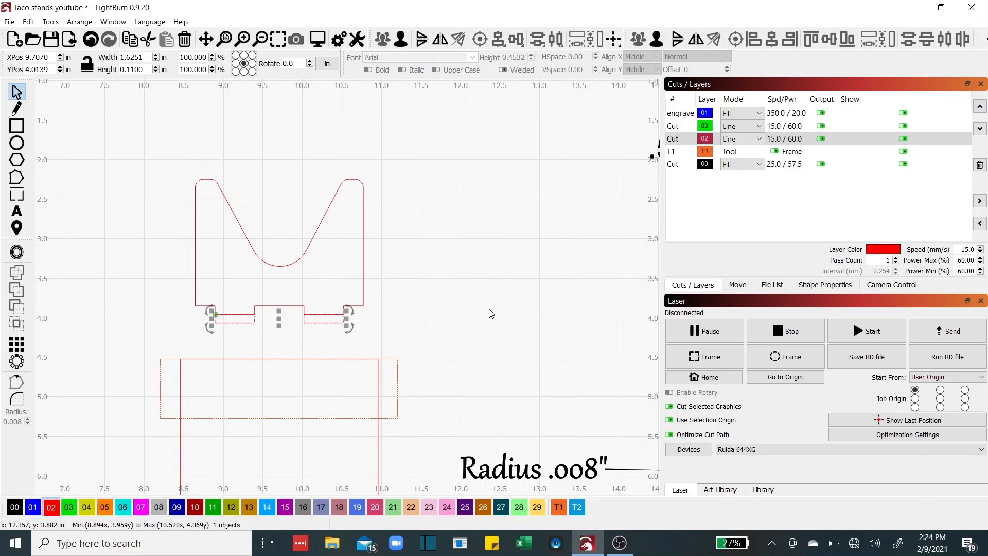
{"action": "key", "text": "Down"}
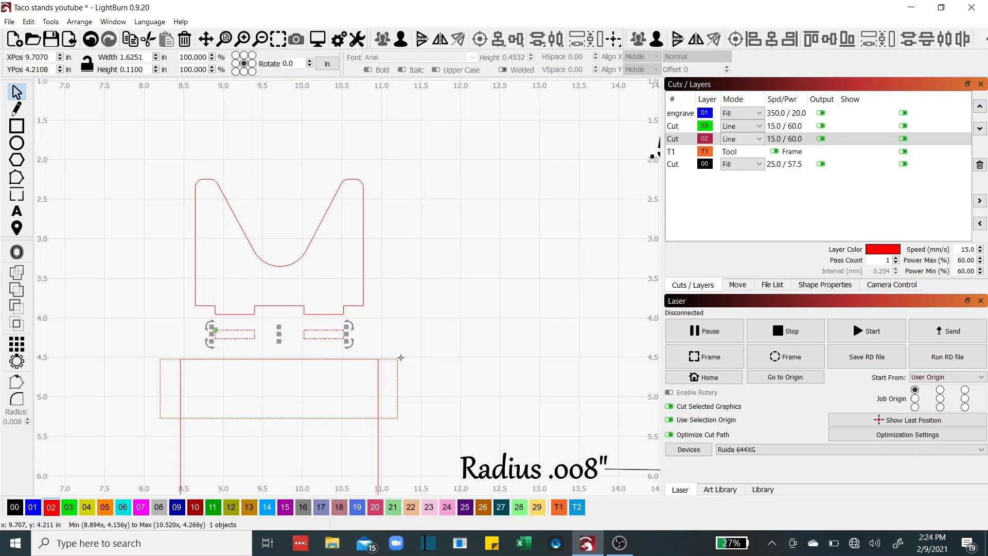
{"action": "key", "text": "Down"}
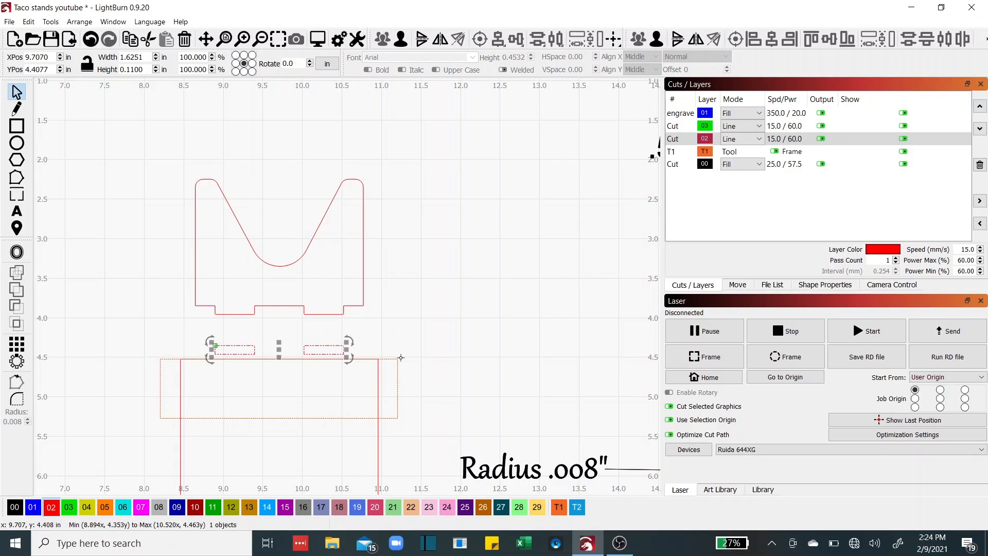
{"action": "key", "text": "Down"}
{"action": "key", "text": "Down"}
{"action": "key", "text": "Down"}
{"action": "key", "text": "Down"}
{"action": "key", "text": "Down"}
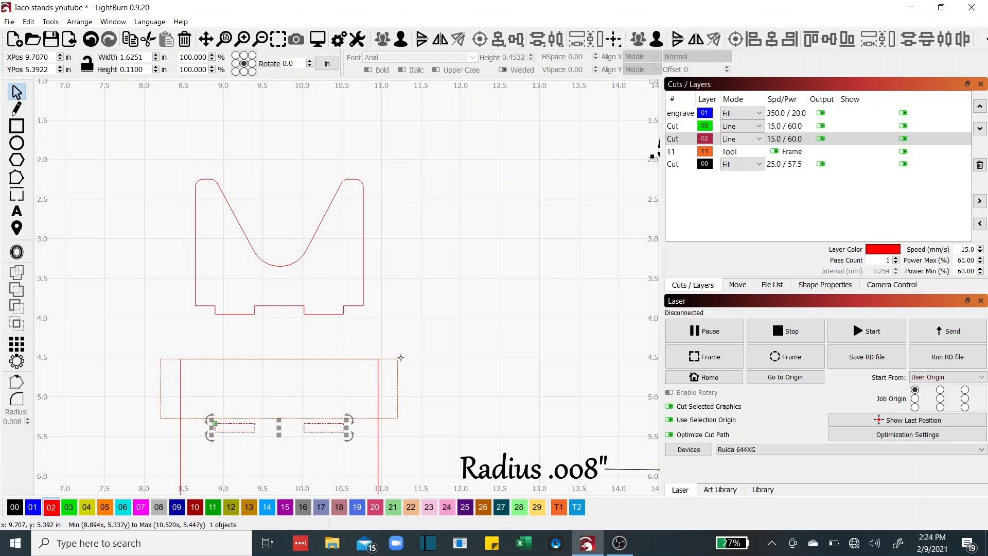
{"action": "scroll", "coordinate": [314, 431], "scroll_direction": "up", "scroll_amount": 5}
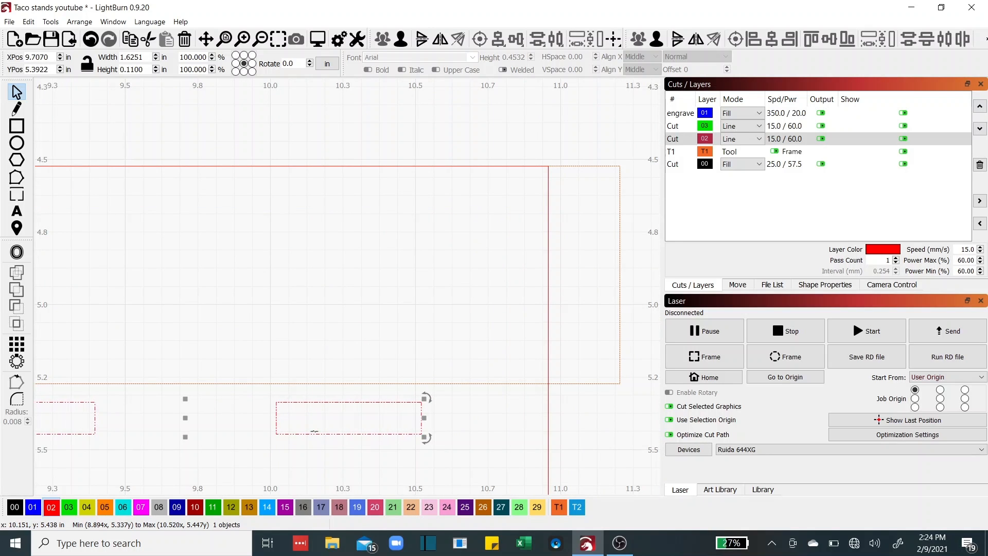
{"action": "key", "text": "Up"}
{"action": "key", "text": "Up"}
{"action": "key", "text": "Up"}
{"action": "key", "text": "Up"}
{"action": "key", "text": "Up"}
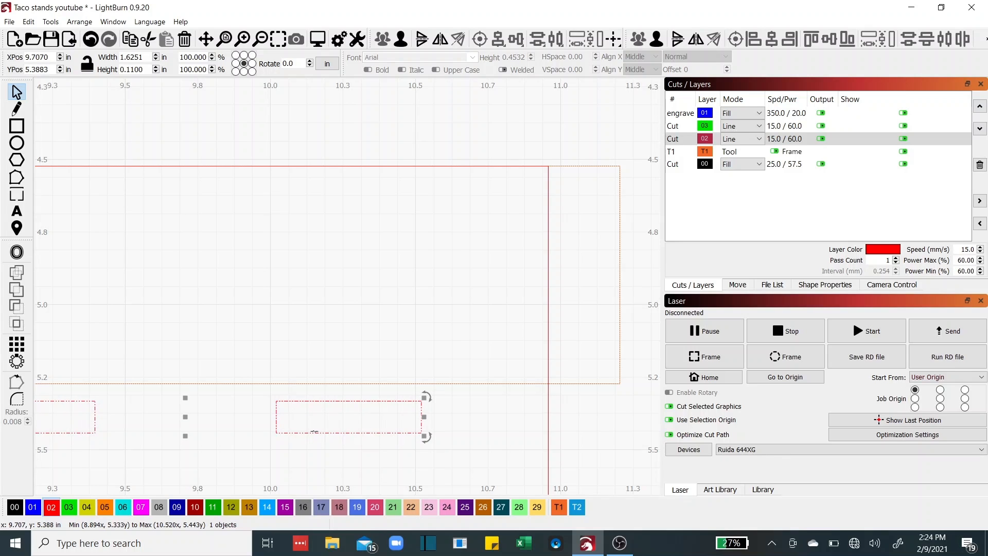
{"action": "key", "text": "Up"}
{"action": "key", "text": "Up"}
{"action": "key", "text": "Up"}
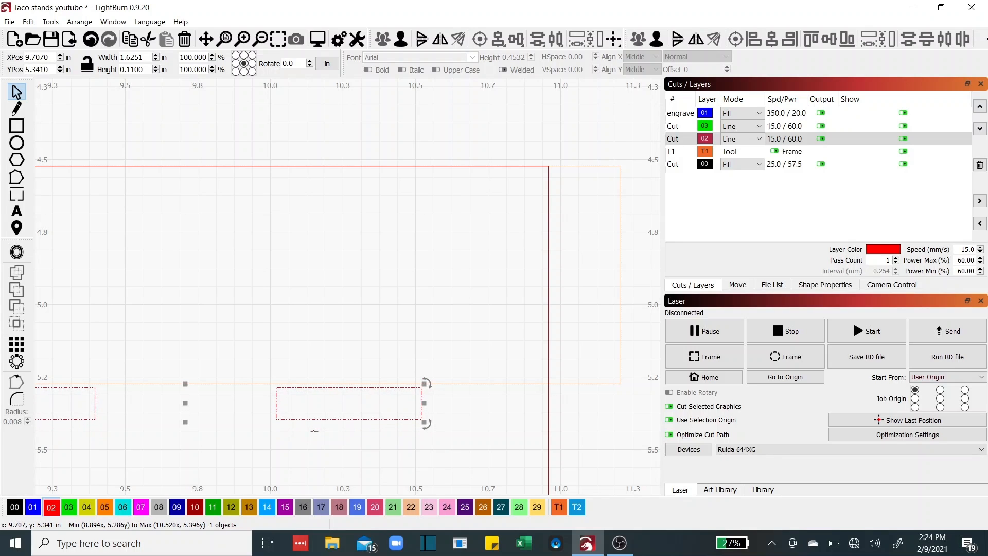
{"action": "key", "text": "Up"}
{"action": "key", "text": "Up"}
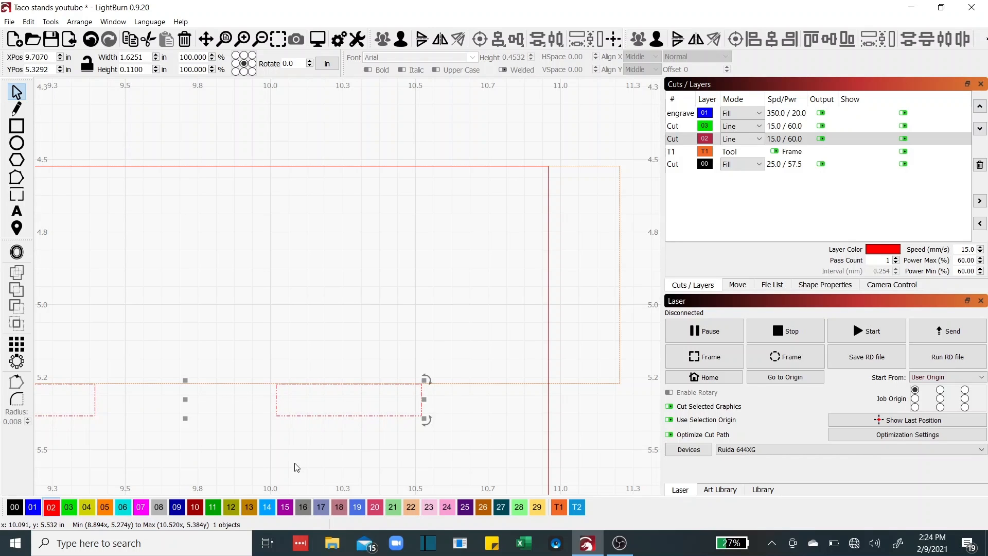
{"action": "scroll", "coordinate": [352, 473], "scroll_direction": "down", "scroll_amount": 2}
{"action": "scroll", "coordinate": [349, 469], "scroll_direction": "down", "scroll_amount": 2}
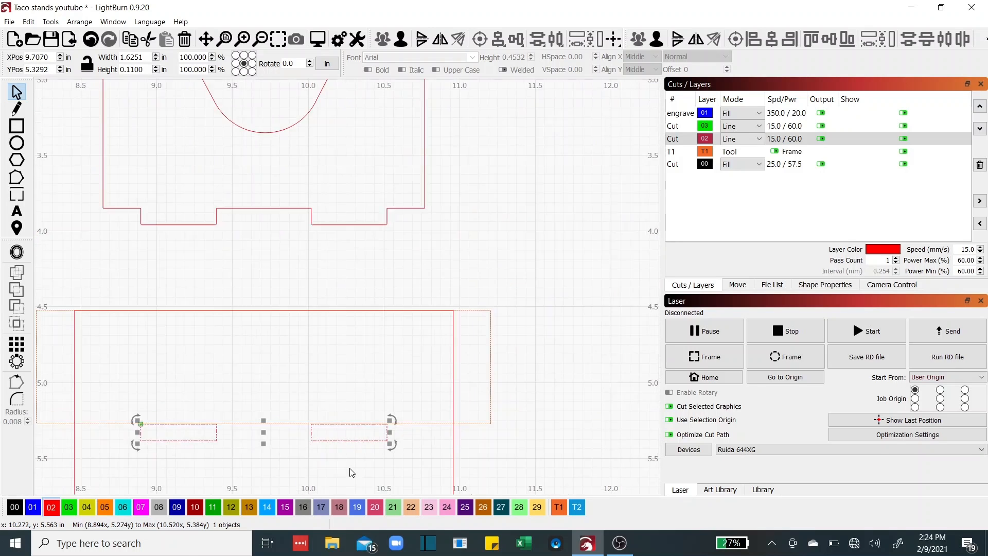
{"action": "mouse_move", "coordinate": [341, 463]}
{"action": "left_mouse_down"}
{"action": "mouse_move", "coordinate": [462, 382]}
{"action": "mouse_move", "coordinate": [495, 267]}
{"action": "mouse_move", "coordinate": [410, 243]}
{"action": "left_mouse_up"}
{"action": "left_click_drag", "start_coordinate": [375, 293], "coordinate": [372, 253]}
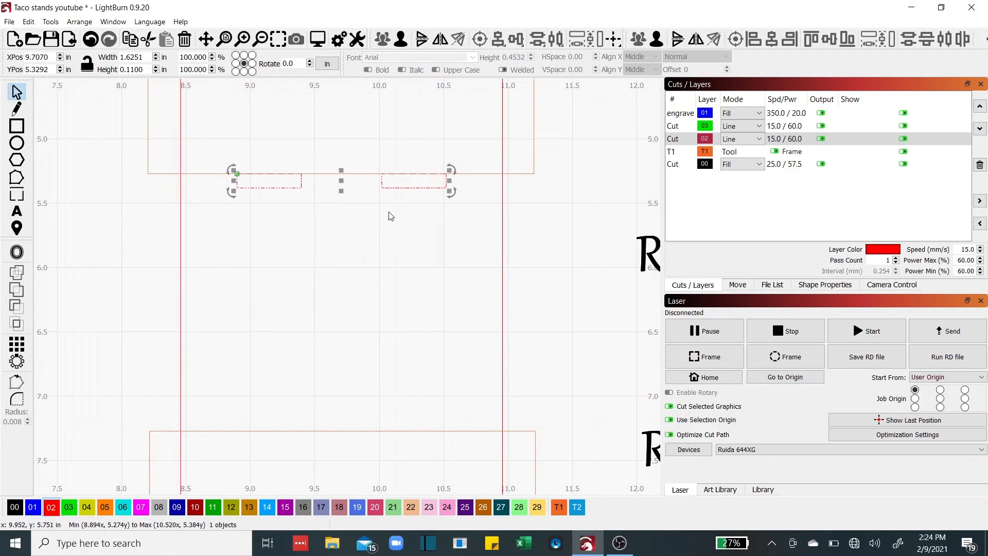
Duplicate the slot pair and arrow-key the copies down toward the base's lower end
{"action": "right_click", "coordinate": [401, 190]}
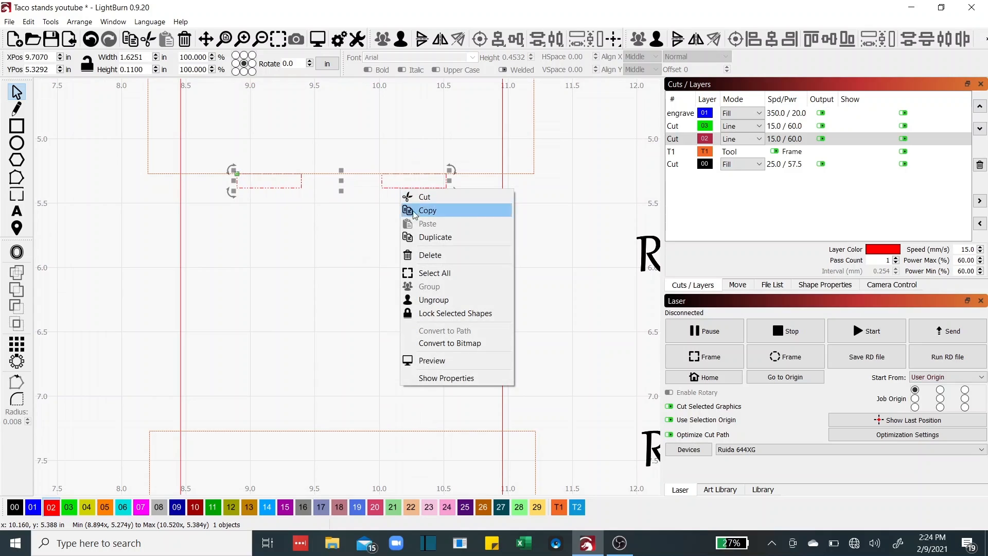
{"action": "left_click", "coordinate": [433, 237]}
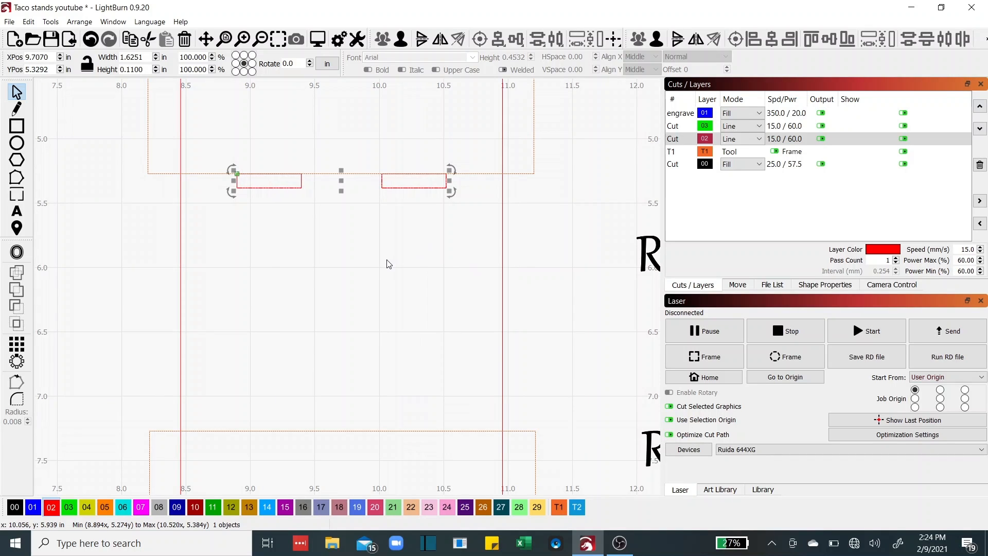
{"action": "key", "text": "Down"}
{"action": "key", "text": "Down"}
{"action": "key", "text": "Down"}
{"action": "key", "text": "Down"}
{"action": "key", "text": "Down"}
{"action": "key", "text": "Down"}
{"action": "key", "text": "Down"}
{"action": "key", "text": "Down"}
{"action": "key", "text": "Down"}
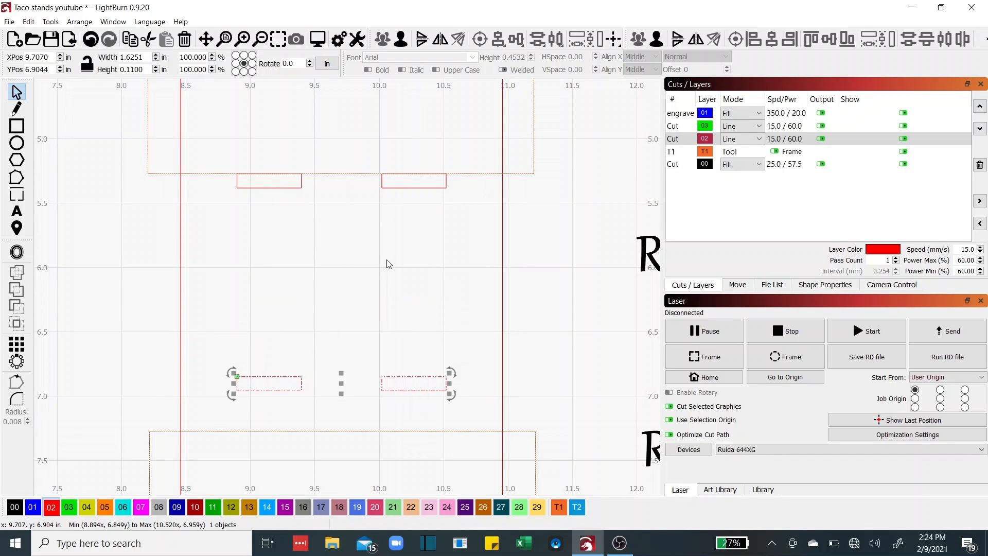
{"action": "key", "text": "Down"}
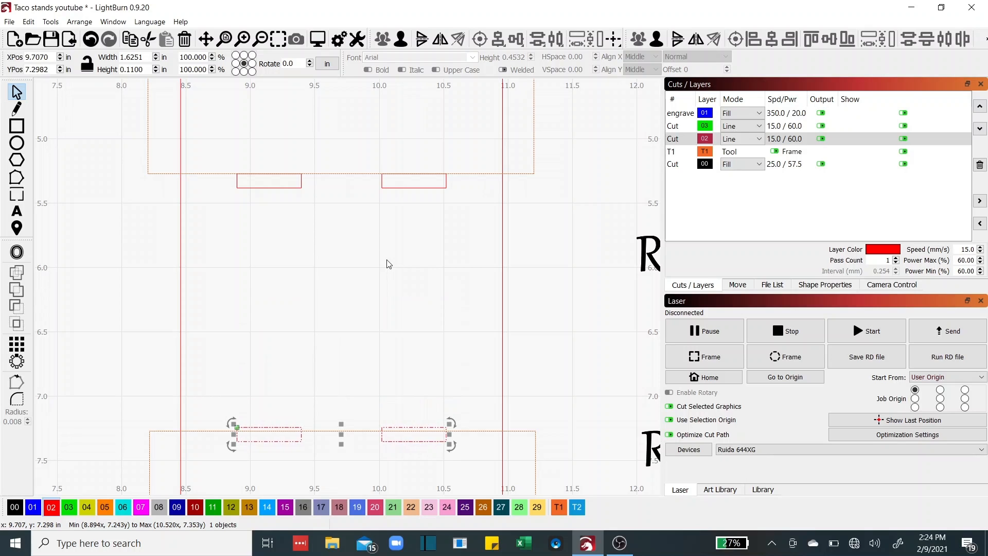
{"action": "key", "text": "Up"}
{"action": "key", "text": "shift+Up"}
{"action": "key", "text": "shift+Up"}
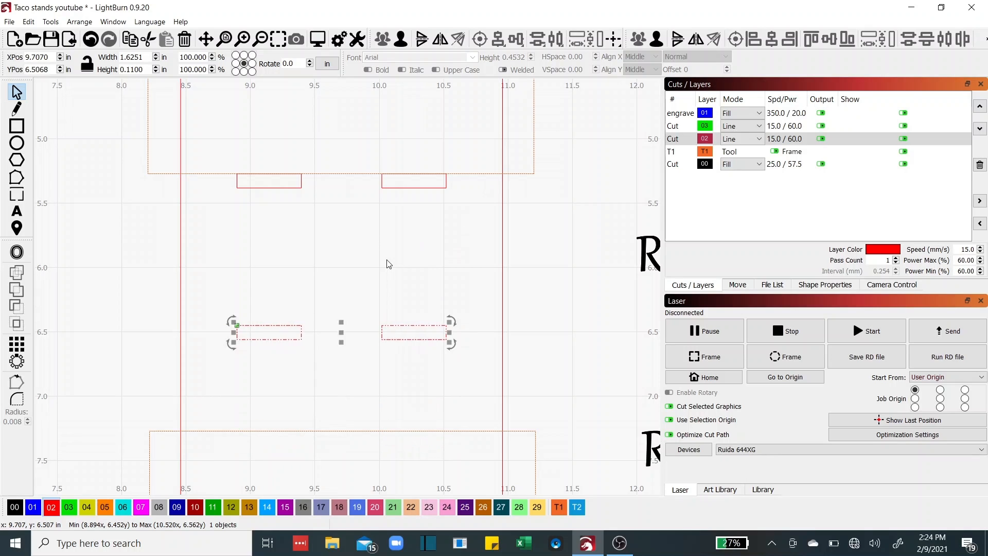
{"action": "key", "text": "shift+Down"}
{"action": "key", "text": "shift+Down"}
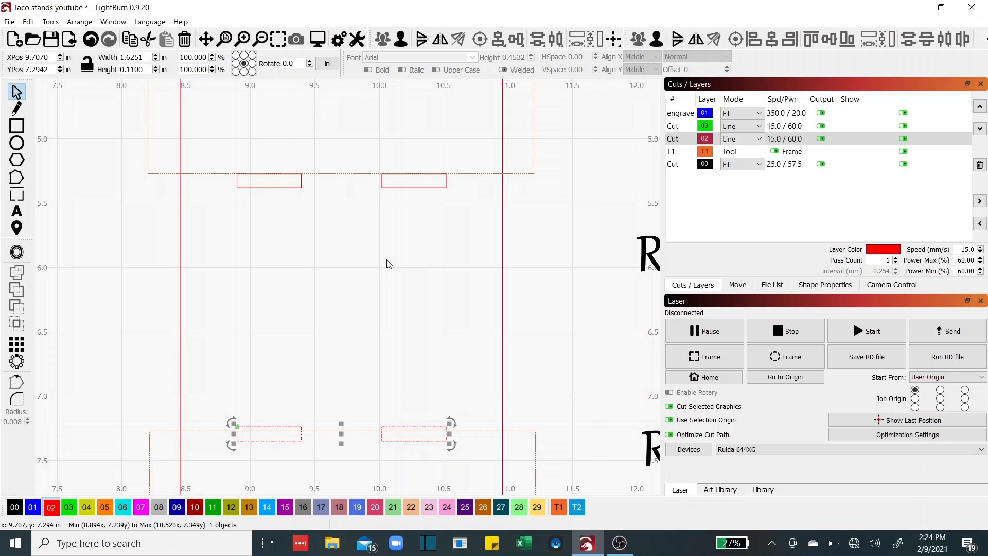
Fine-tune the copied slots to YPos 7.2155, just above the lower dashed frame
{"action": "key", "text": "Up"}
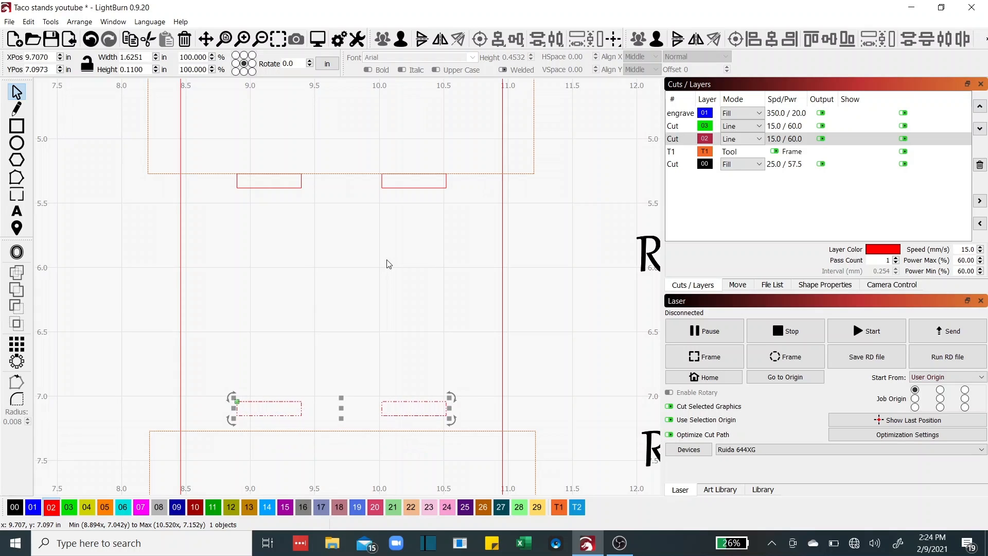
{"action": "key", "text": "Down"}
{"action": "key", "text": "Down"}
{"action": "key", "text": "Down"}
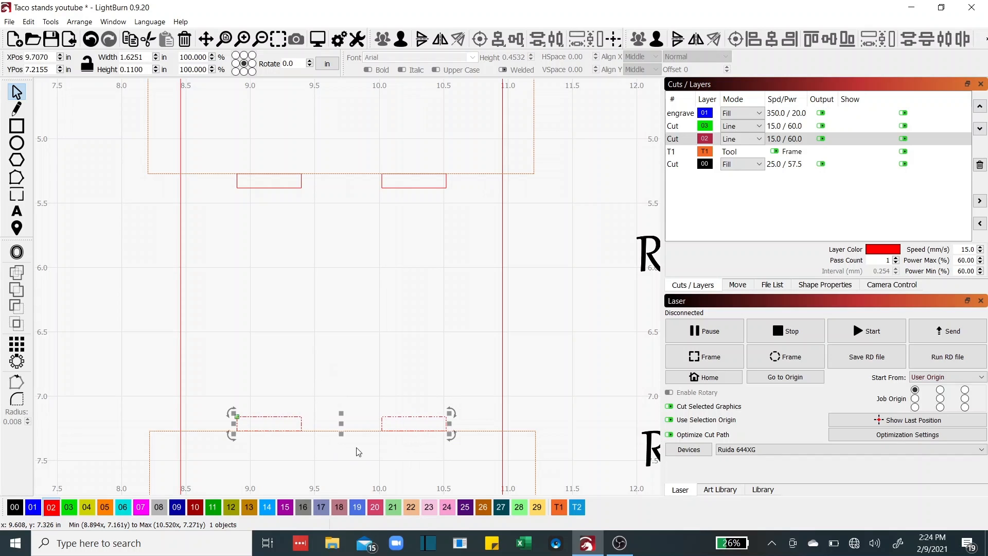
{"action": "scroll", "coordinate": [362, 450], "scroll_direction": "up", "scroll_amount": 5}
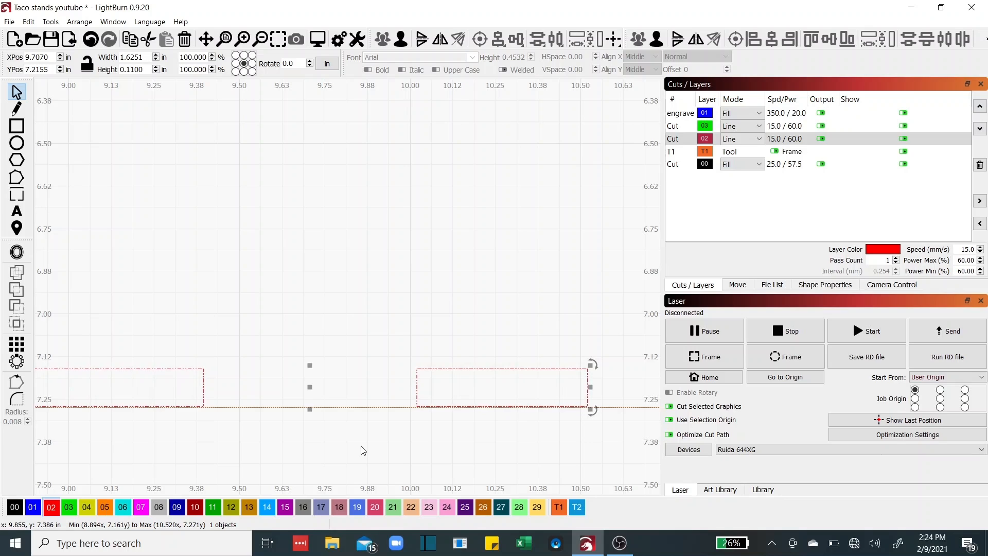
{"action": "key", "text": "Down"}
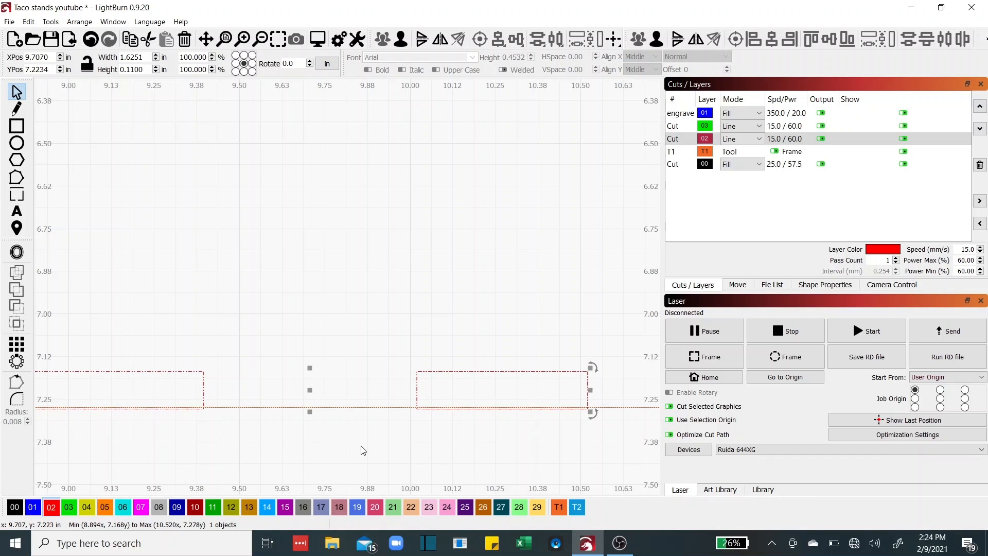
{"action": "key", "text": "Up"}
{"action": "key", "text": "Down"}
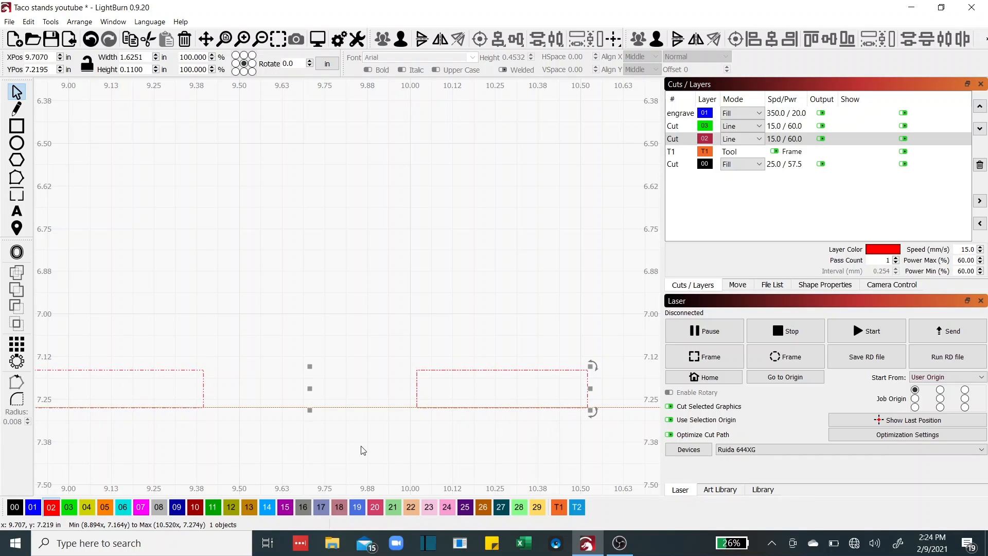
{"action": "left_click", "coordinate": [355, 382]}
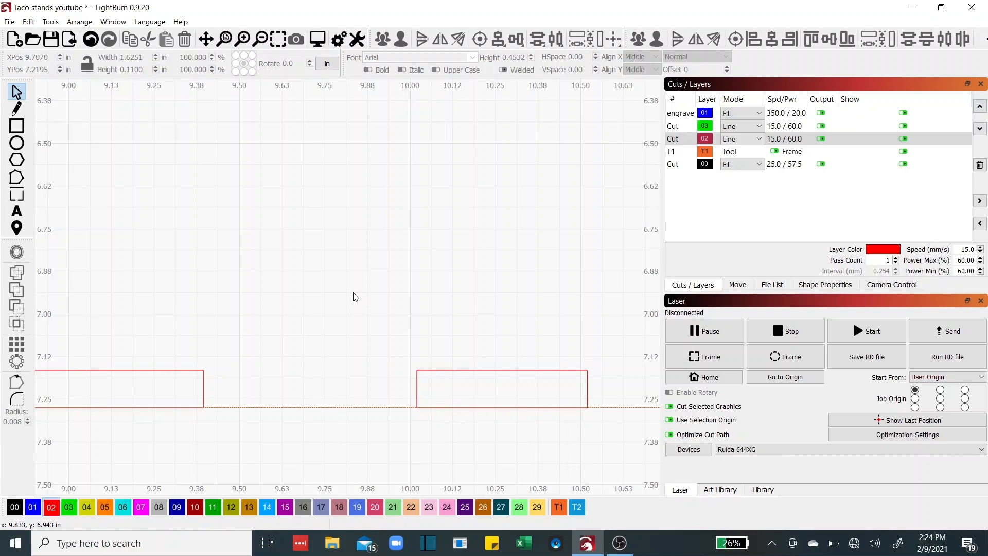
{"action": "scroll", "coordinate": [353, 296], "scroll_direction": "down", "scroll_amount": 3}
{"action": "scroll", "coordinate": [352, 295], "scroll_direction": "down", "scroll_amount": 4}
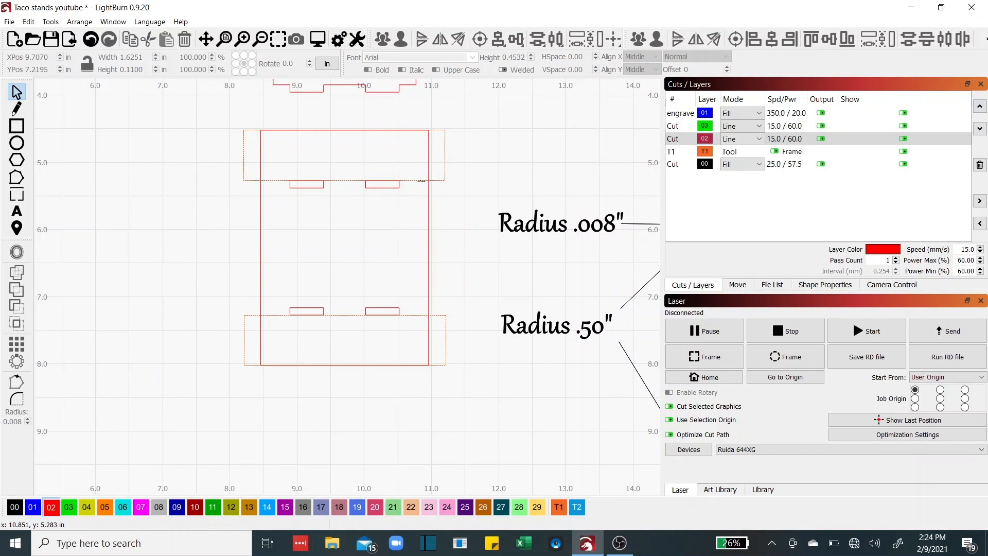
{"action": "left_click", "coordinate": [421, 180]}
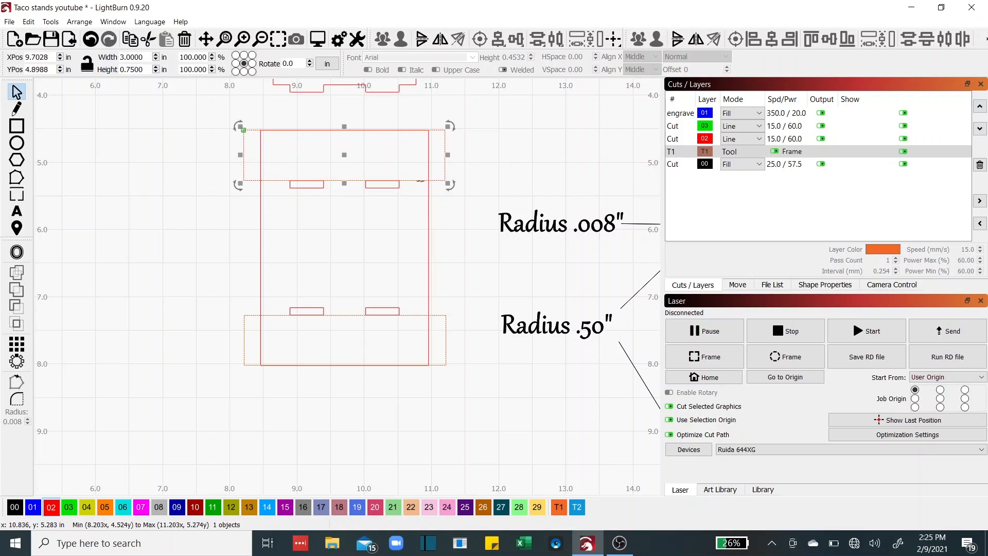
Delete the dashed T1 guide frame from around the base
{"action": "left_click", "coordinate": [422, 198]}
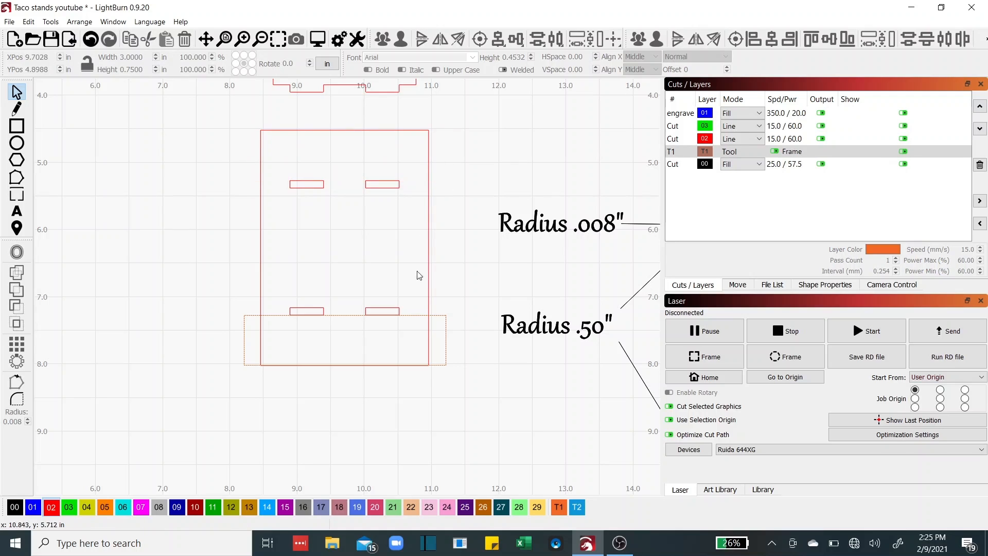
{"action": "left_click", "coordinate": [416, 317]}
{"action": "key", "text": "Delete"}
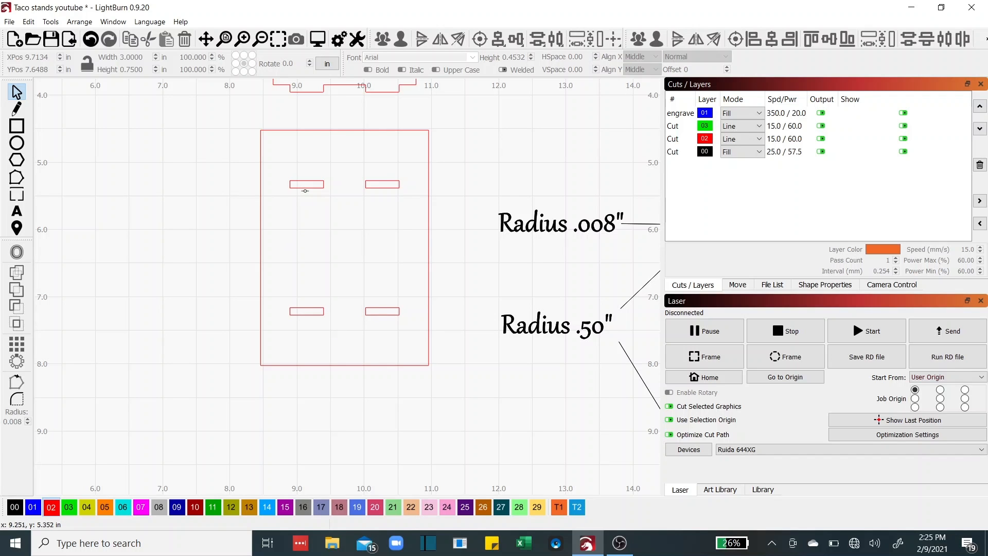
{"action": "scroll", "coordinate": [221, 246], "scroll_direction": "down", "scroll_amount": 4}
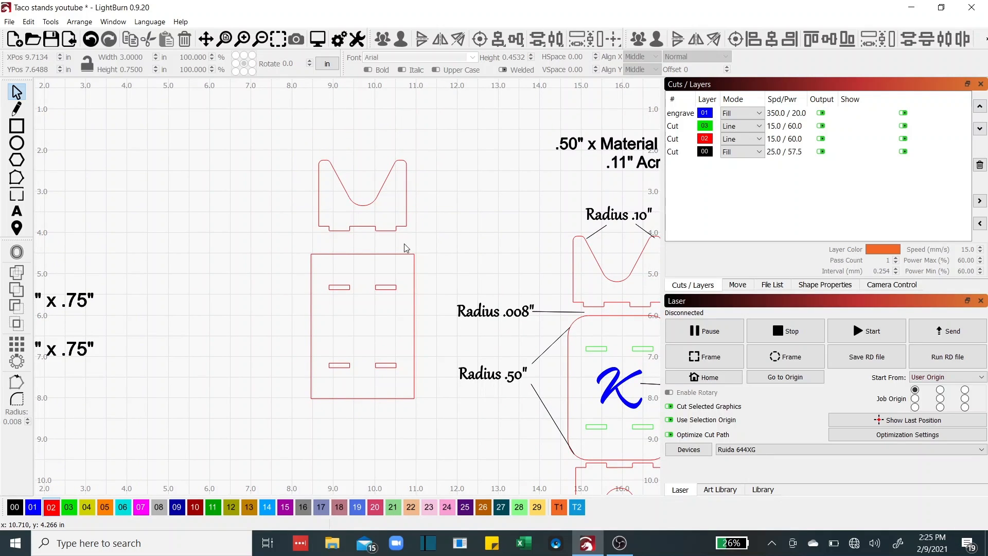
Round the base rectangle's corners with a 0.50 in radius using the Fillet tool
{"action": "left_click", "coordinate": [311, 282]}
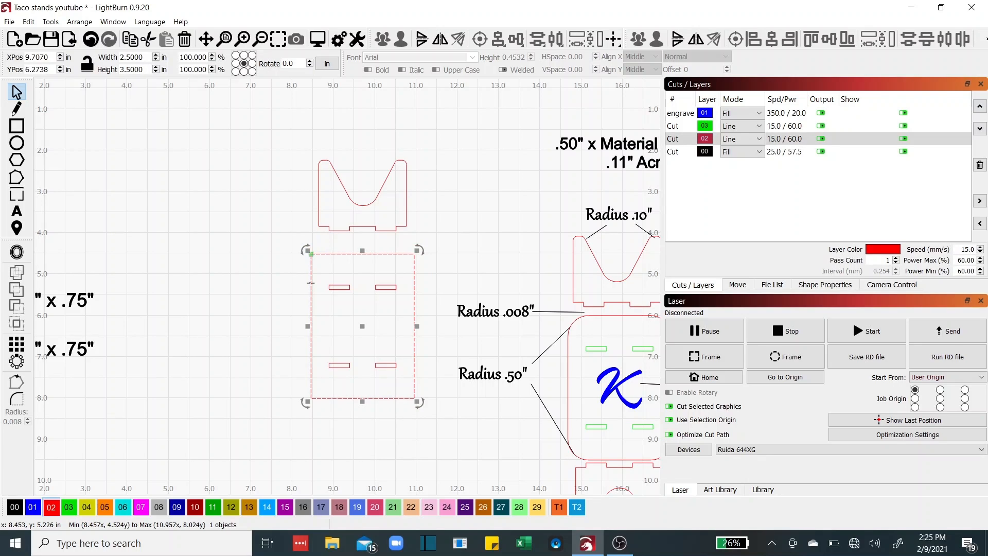
{"action": "left_click", "coordinate": [16, 400]}
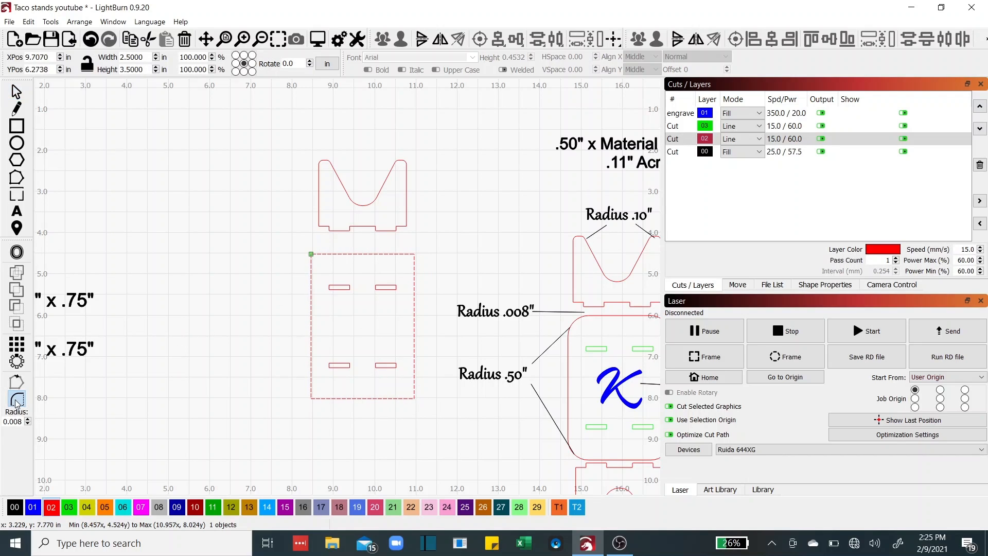
{"action": "left_click_drag", "start_coordinate": [9, 423], "coordinate": [26, 423]}
{"action": "type", "text": "50"}
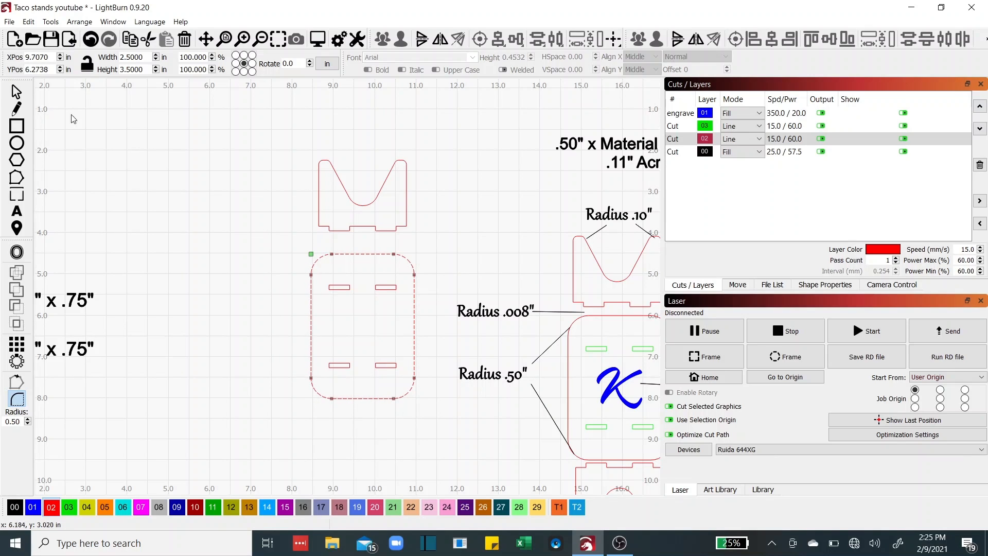
{"action": "left_click", "coordinate": [13, 90]}
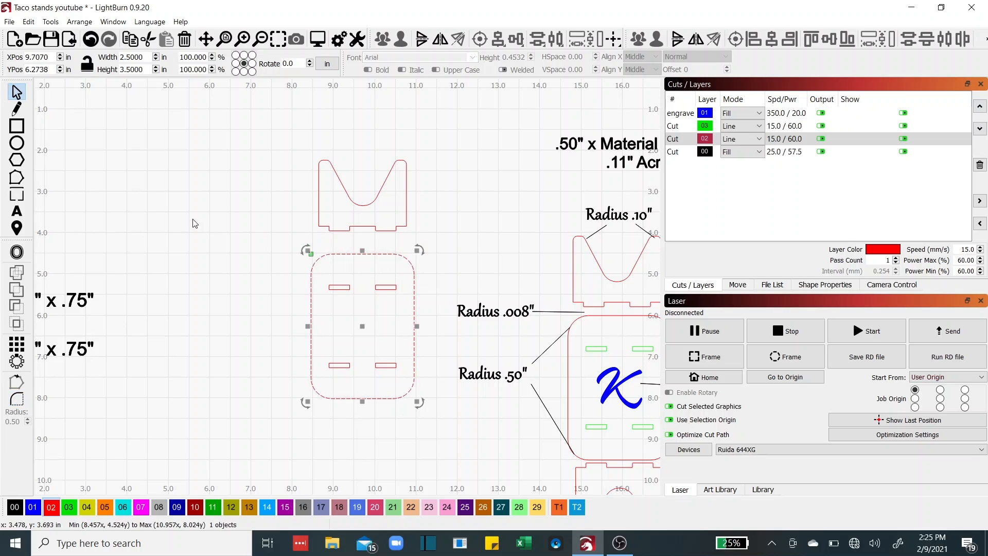
Duplicate the notched cradle, flip the copy vertically and place it below the rounded base
{"action": "left_click_drag", "start_coordinate": [292, 146], "coordinate": [432, 244]}
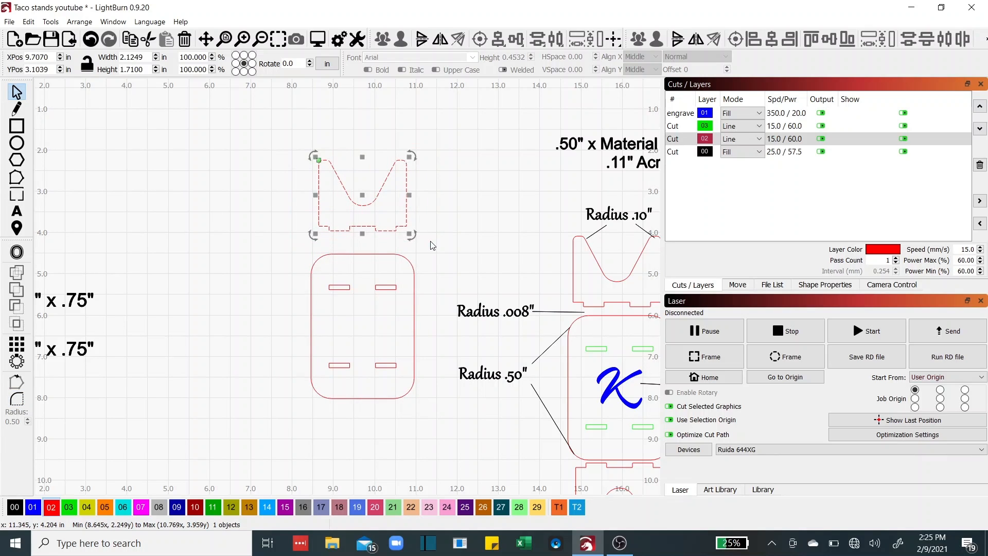
{"action": "right_click", "coordinate": [387, 211]}
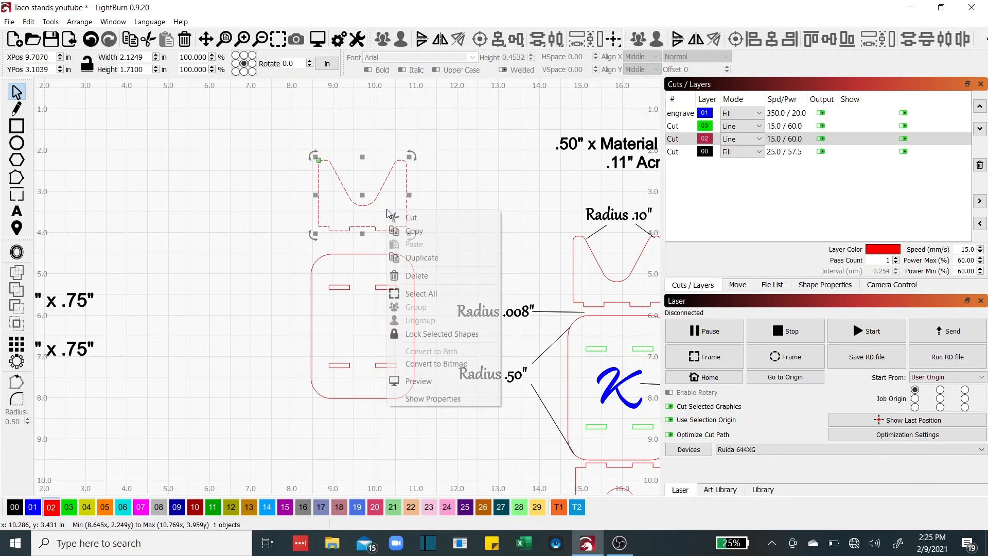
{"action": "left_click", "coordinate": [414, 257]}
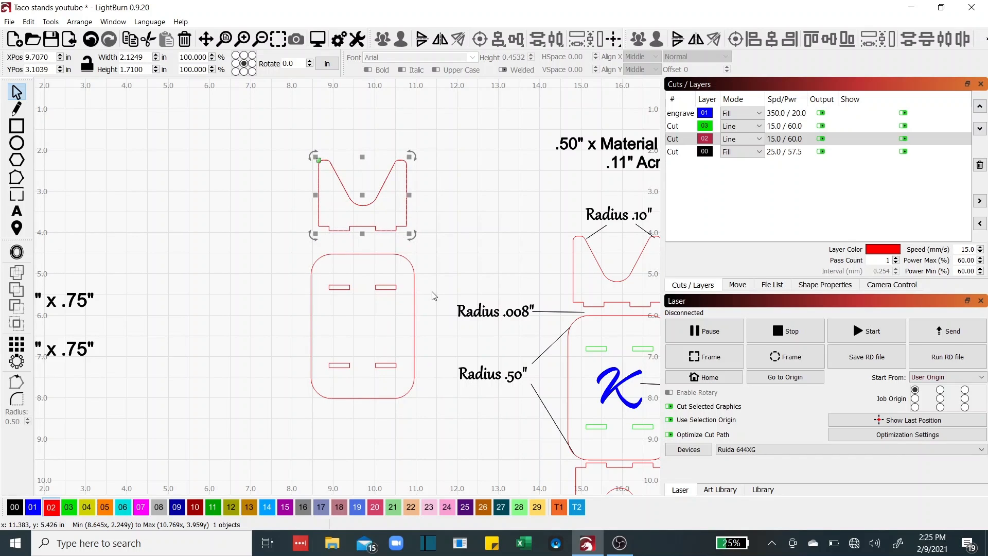
{"action": "key", "text": "Down"}
{"action": "key", "text": "Down"}
{"action": "key", "text": "Down"}
{"action": "key", "text": "Down"}
{"action": "key", "text": "Down"}
{"action": "key", "text": "Down"}
{"action": "key", "text": "Down"}
{"action": "key", "text": "Down"}
{"action": "key", "text": "Down"}
{"action": "key", "text": "Down"}
{"action": "key", "text": "Down"}
{"action": "key", "text": "Down"}
{"action": "key", "text": "Down"}
{"action": "key", "text": "Down"}
{"action": "key", "text": "Down"}
{"action": "key", "text": "Down"}
{"action": "key", "text": "Down"}
{"action": "key", "text": "Down"}
{"action": "key", "text": "Down"}
{"action": "key", "text": "Down"}
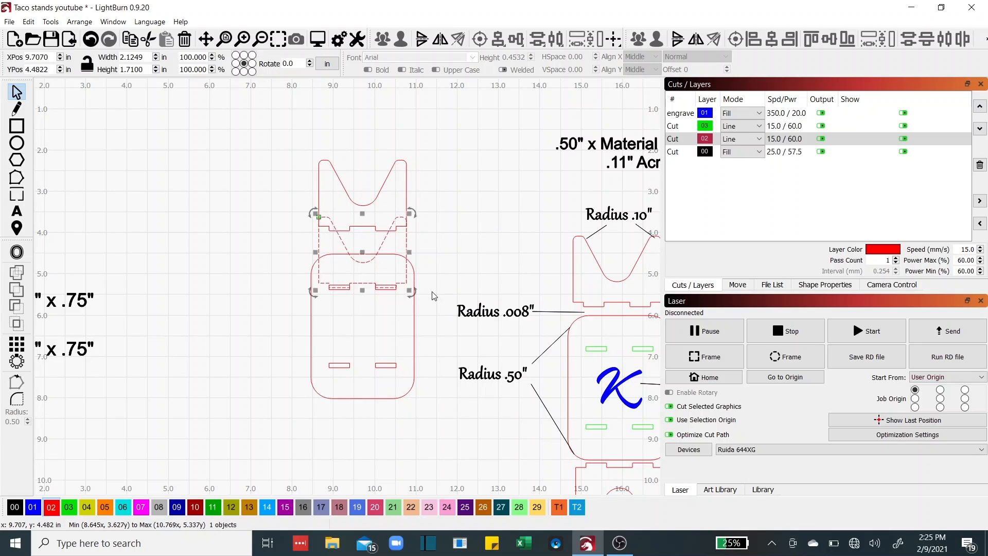
{"action": "key", "text": "Down"}
{"action": "key", "text": "Down"}
{"action": "key", "text": "Down"}
{"action": "key", "text": "Down"}
{"action": "key", "text": "Down"}
{"action": "key", "text": "Down"}
{"action": "key", "text": "Down"}
{"action": "key", "text": "Down"}
{"action": "key", "text": "Down"}
{"action": "key", "text": "Down"}
{"action": "key", "text": "Down"}
{"action": "key", "text": "Down"}
{"action": "key", "text": "Down"}
{"action": "key", "text": "Down"}
{"action": "key", "text": "Down"}
{"action": "key", "text": "Down"}
{"action": "key", "text": "Down"}
{"action": "key", "text": "Down"}
{"action": "key", "text": "Down"}
{"action": "key", "text": "Down"}
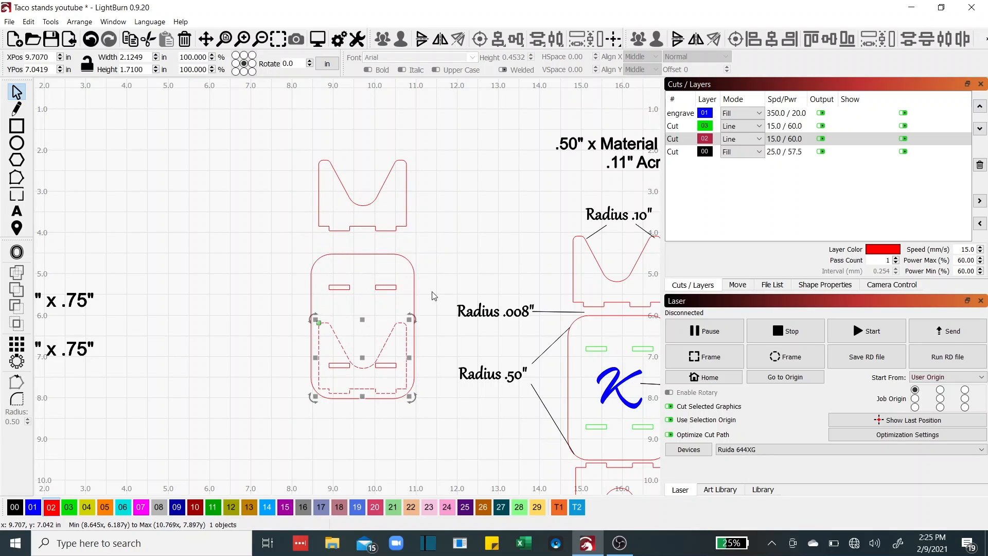
{"action": "key", "text": "Down"}
{"action": "key", "text": "Down"}
{"action": "key", "text": "Down"}
{"action": "key", "text": "Down"}
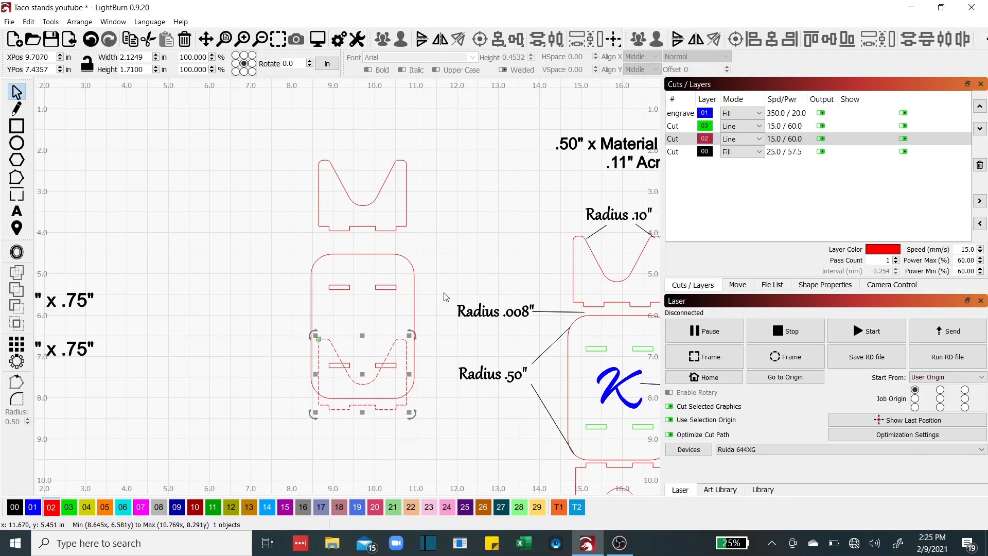
{"action": "left_click", "coordinate": [421, 40]}
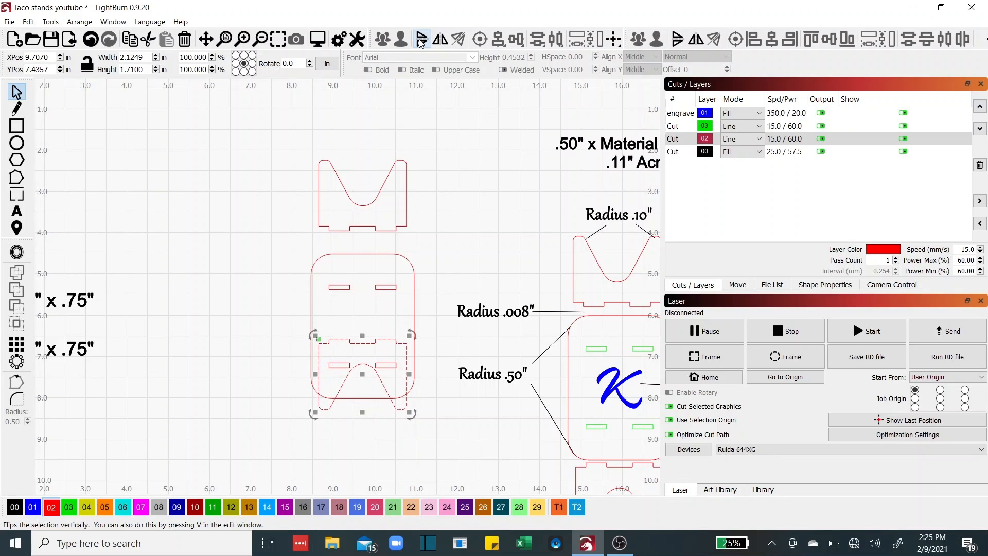
{"action": "key", "text": "Down"}
{"action": "key", "text": "Down"}
{"action": "key", "text": "Down"}
{"action": "key", "text": "Down"}
{"action": "key", "text": "Down"}
{"action": "key", "text": "Down"}
{"action": "key", "text": "Down"}
{"action": "key", "text": "Down"}
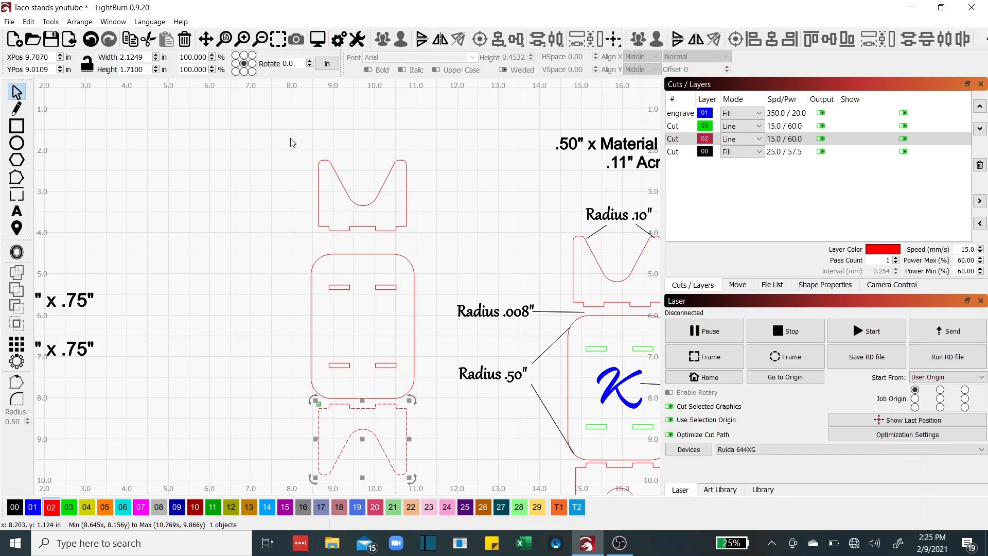
Nudge the top notched cradle down until it rests on the base
{"action": "left_click_drag", "start_coordinate": [291, 140], "coordinate": [439, 245]}
{"action": "key", "text": "Down"}
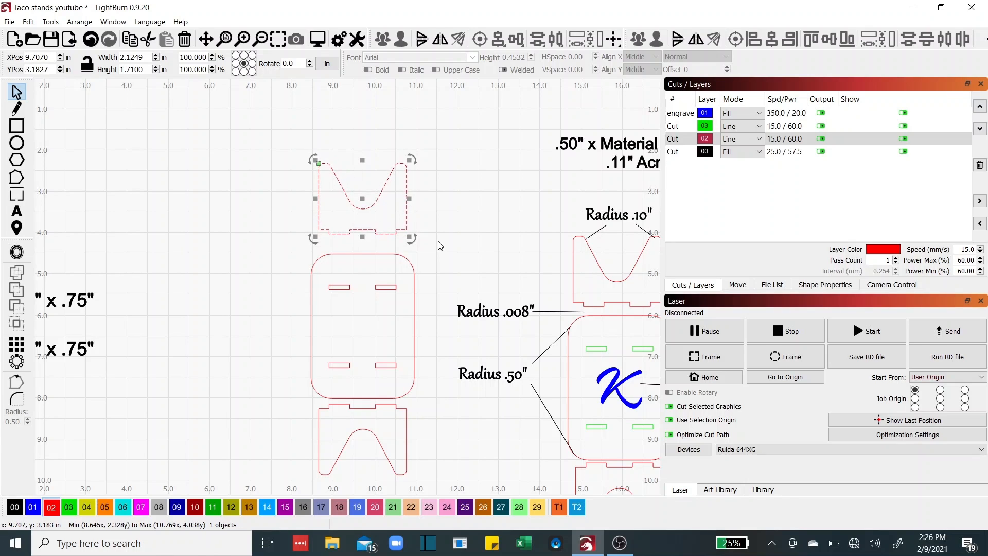
{"action": "key", "text": "Down"}
{"action": "key", "text": "Down"}
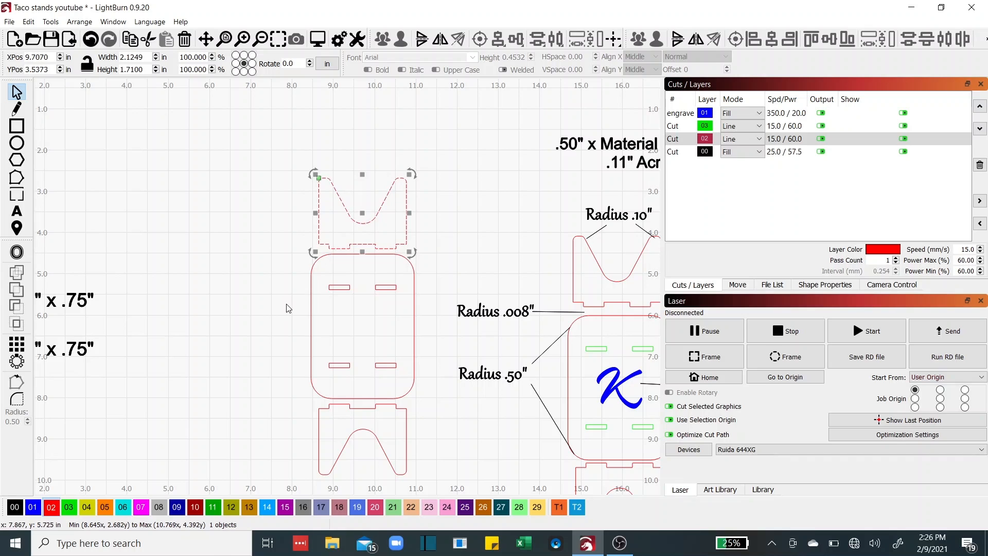
{"action": "scroll", "coordinate": [280, 322], "scroll_direction": "down", "scroll_amount": 2}
{"action": "scroll", "coordinate": [278, 319], "scroll_direction": "up", "scroll_amount": 2}
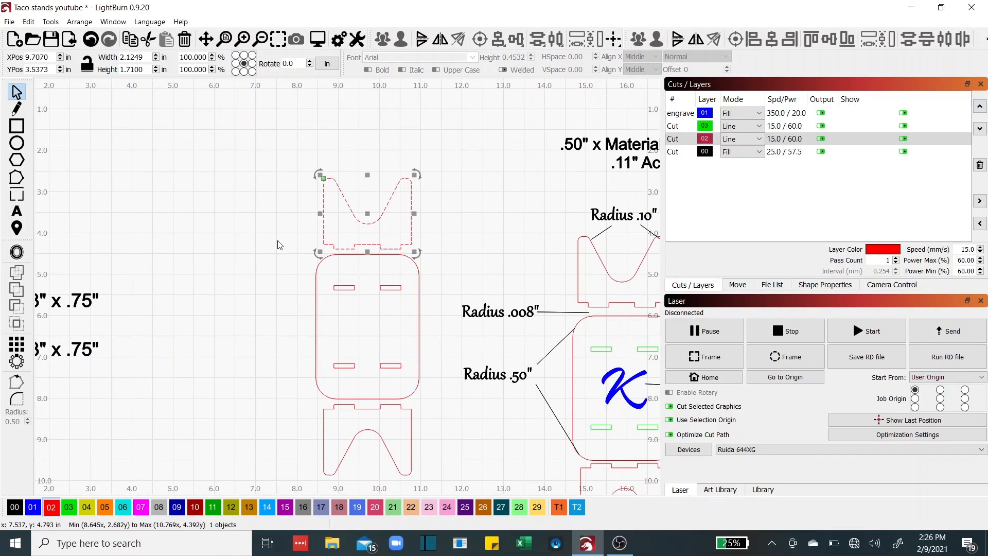
Place the blue script K inside the left rounded base and mirror it horizontally for reverse engraving
{"action": "left_click", "coordinate": [285, 162]}
{"action": "left_click_drag", "start_coordinate": [457, 450], "coordinate": [395, 408]}
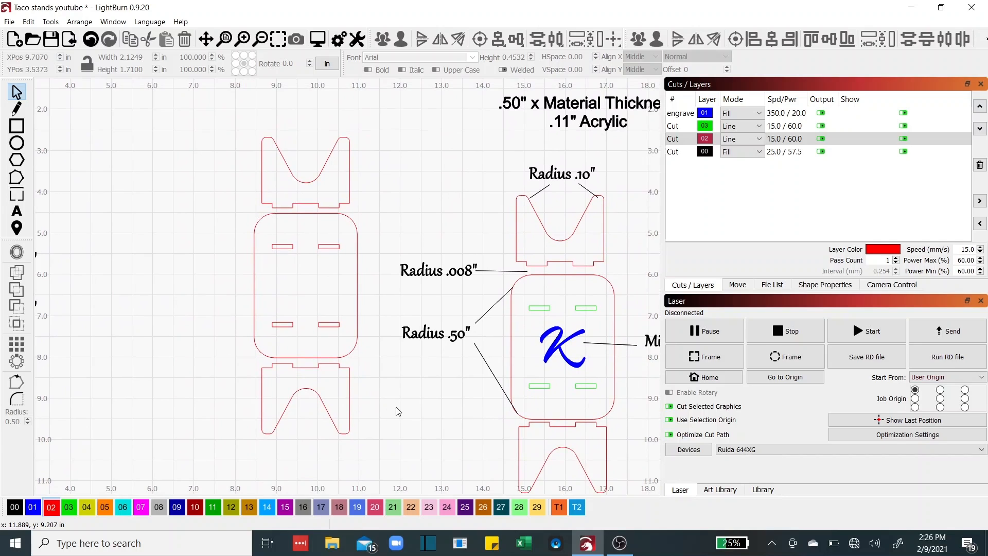
{"action": "left_click", "coordinate": [560, 350]}
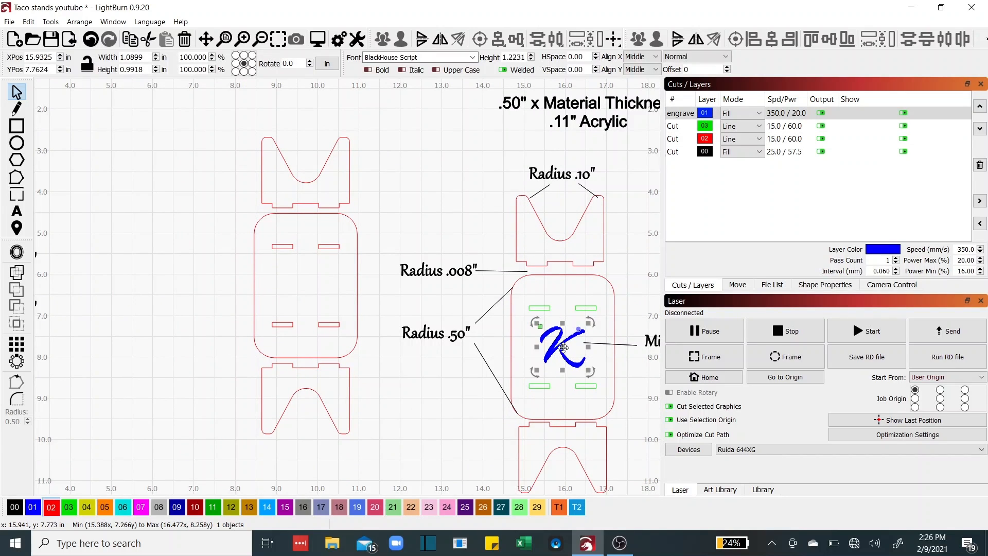
{"action": "left_click_drag", "start_coordinate": [561, 349], "coordinate": [300, 292]}
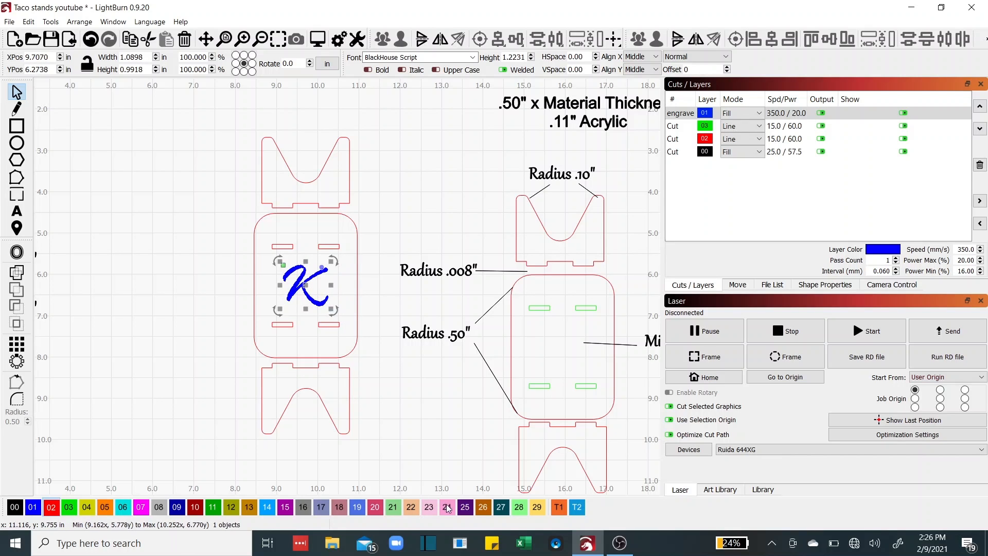
{"action": "scroll", "coordinate": [441, 426], "scroll_direction": "down", "scroll_amount": 3}
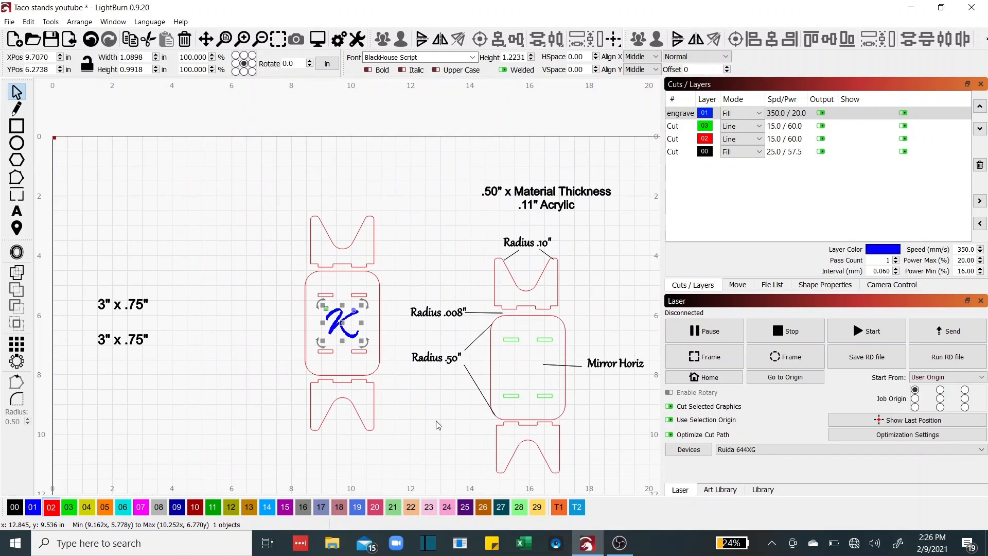
{"action": "scroll", "coordinate": [374, 401], "scroll_direction": "up", "scroll_amount": 3}
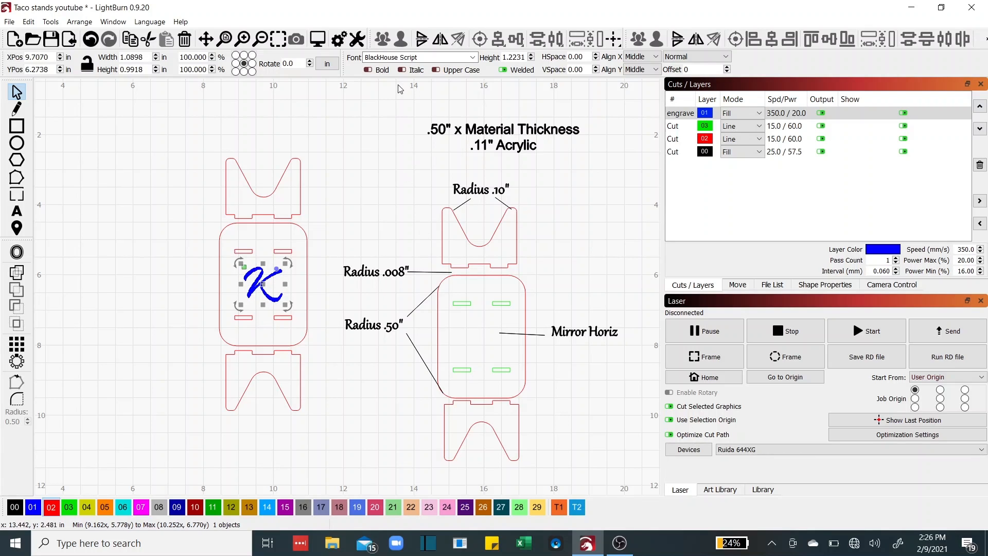
{"action": "left_click", "coordinate": [440, 41]}
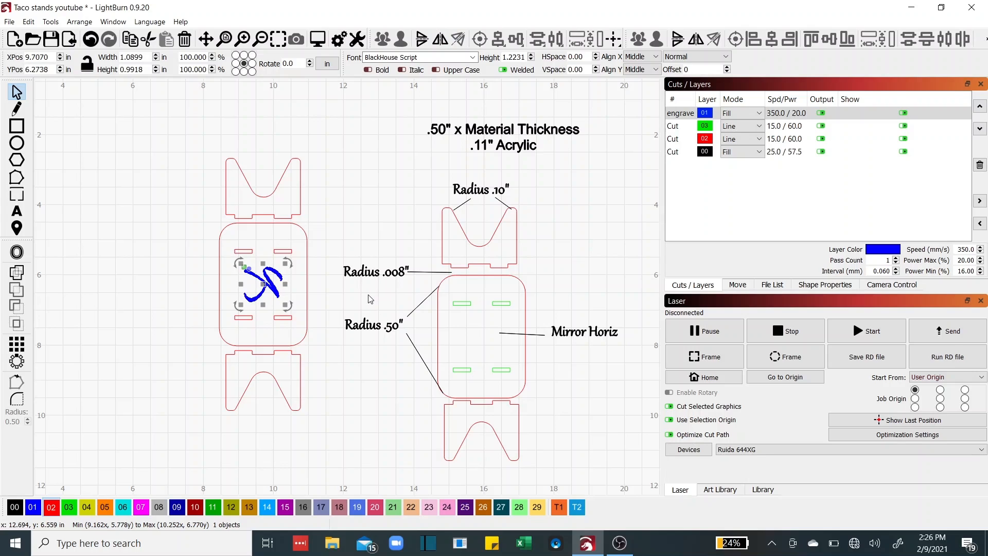
{"action": "left_click", "coordinate": [339, 305]}
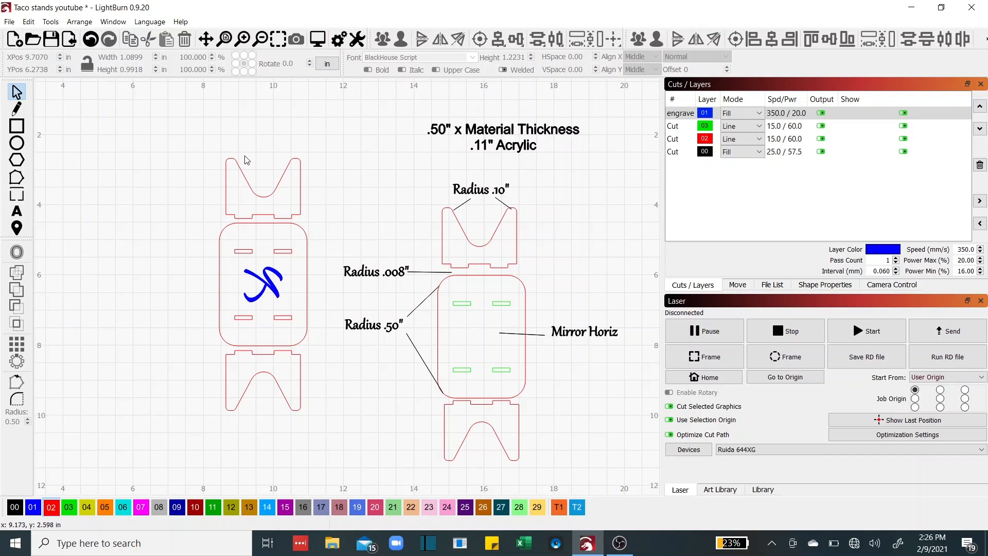
Preview the cut path of all six left-stand parts, scrubbing the 1:54 simulation before closing it
{"action": "left_click", "coordinate": [679, 114]}
{"action": "left_click_drag", "start_coordinate": [211, 148], "coordinate": [330, 425]}
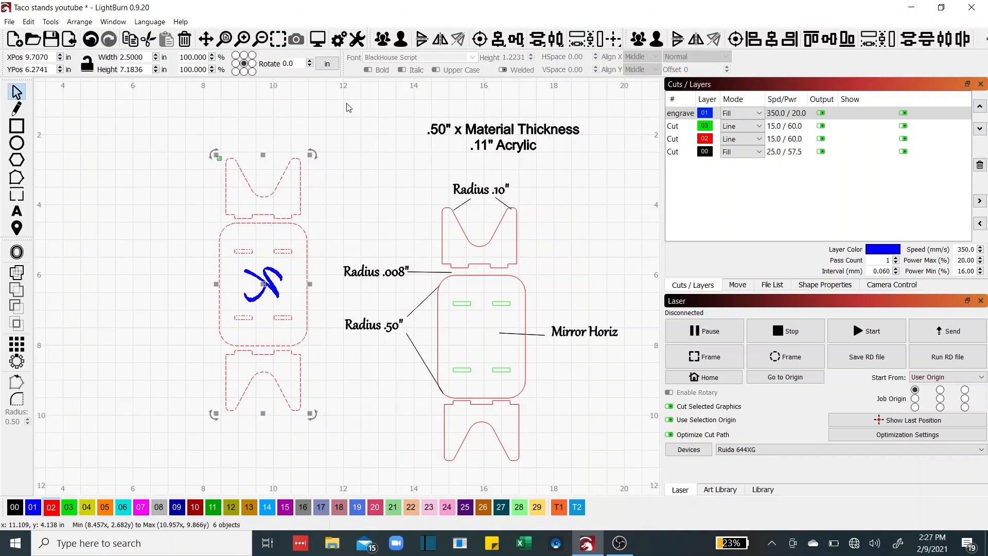
{"action": "left_click", "coordinate": [317, 38]}
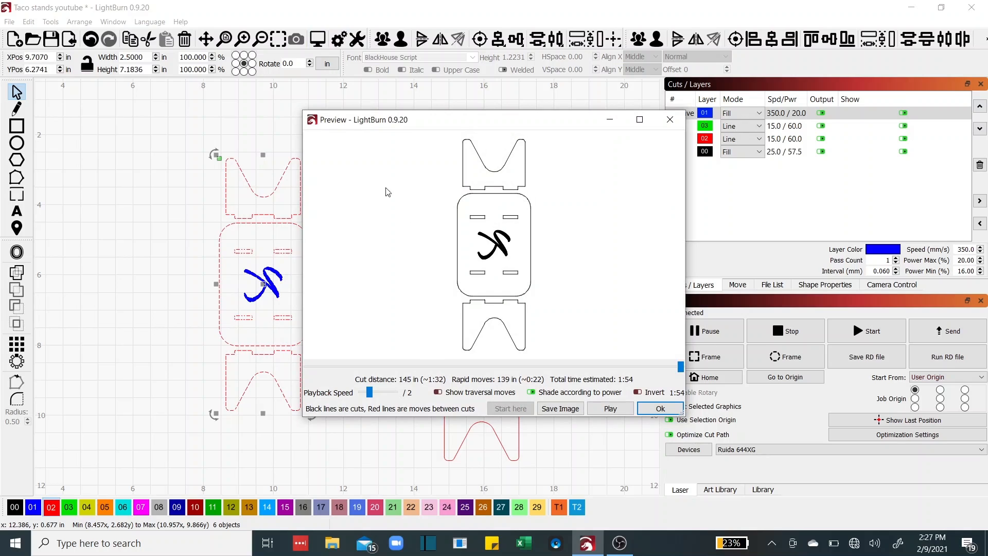
{"action": "mouse_move", "coordinate": [682, 367]}
{"action": "left_mouse_down"}
{"action": "mouse_move", "coordinate": [309, 364]}
{"action": "mouse_move", "coordinate": [632, 347]}
{"action": "left_mouse_up"}
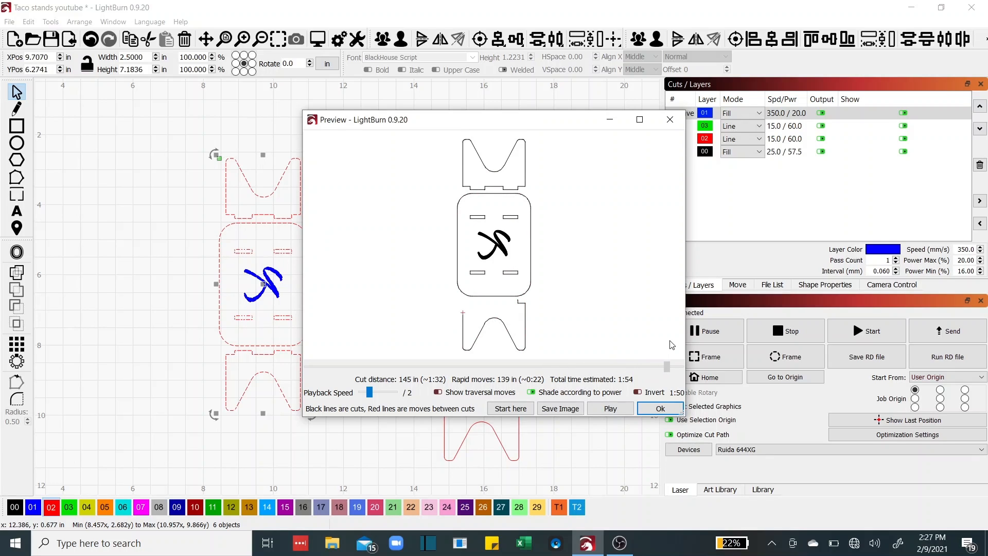
{"action": "left_click", "coordinate": [663, 409]}
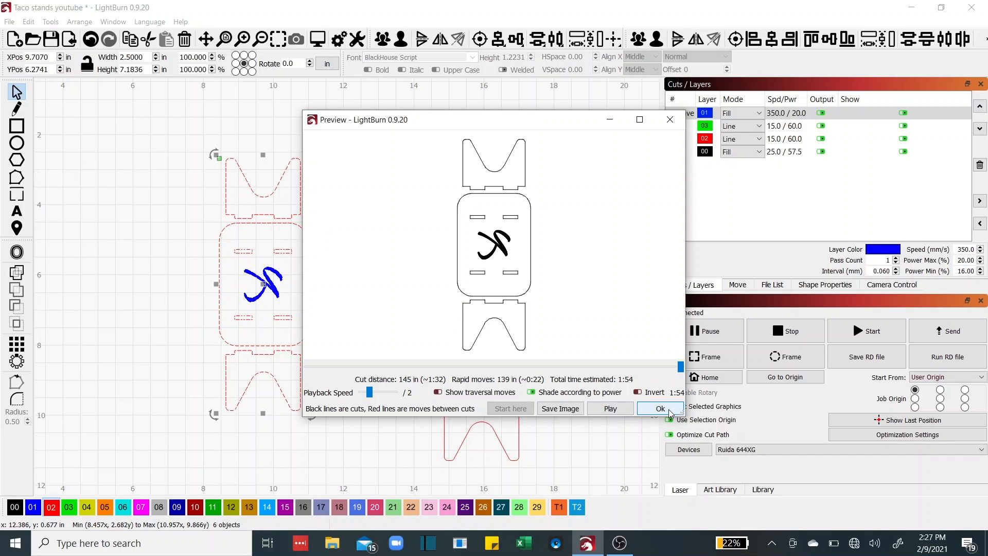
{"action": "scroll", "coordinate": [319, 387], "scroll_direction": "down", "scroll_amount": 2}
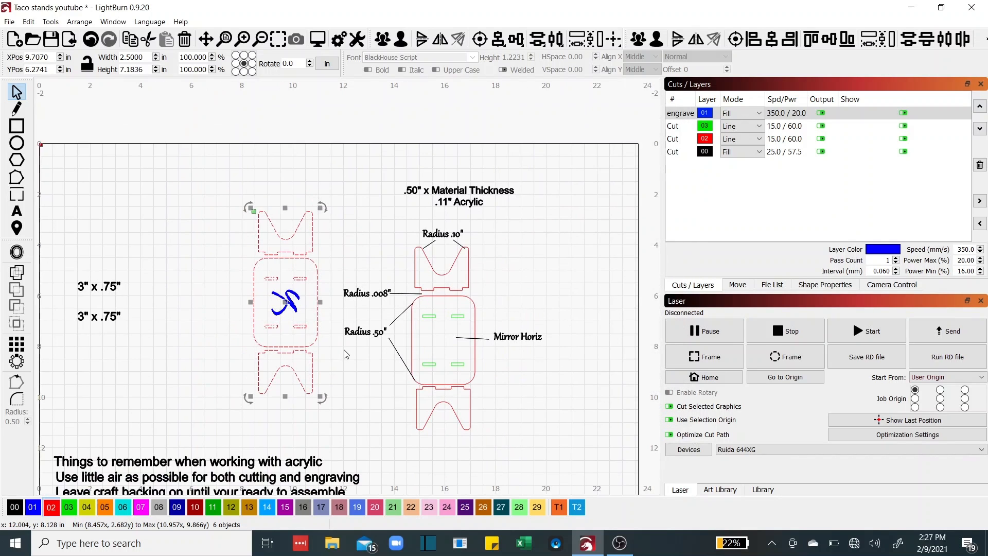
{"action": "left_click_drag", "start_coordinate": [365, 330], "coordinate": [457, 202]}
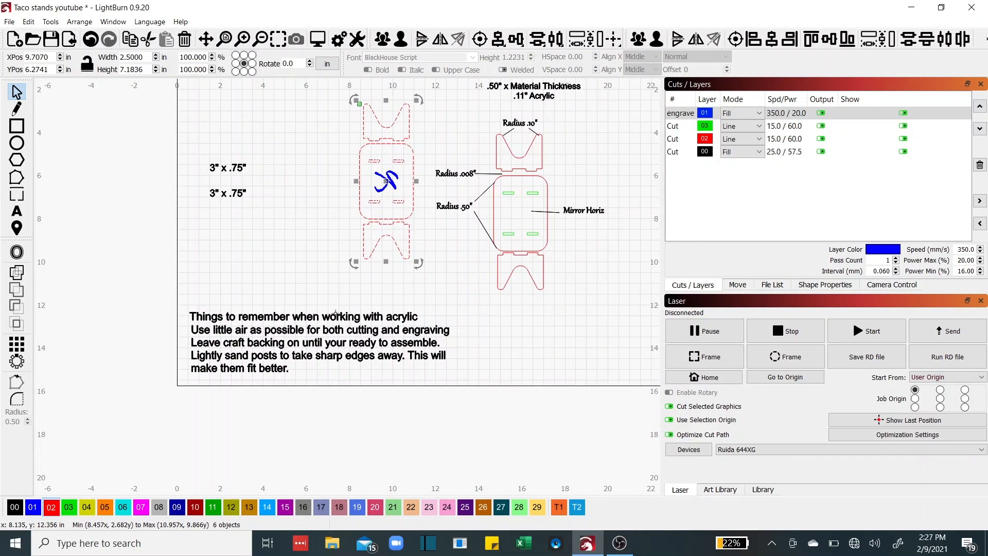
{"action": "left_click_drag", "start_coordinate": [309, 295], "coordinate": [296, 319]}
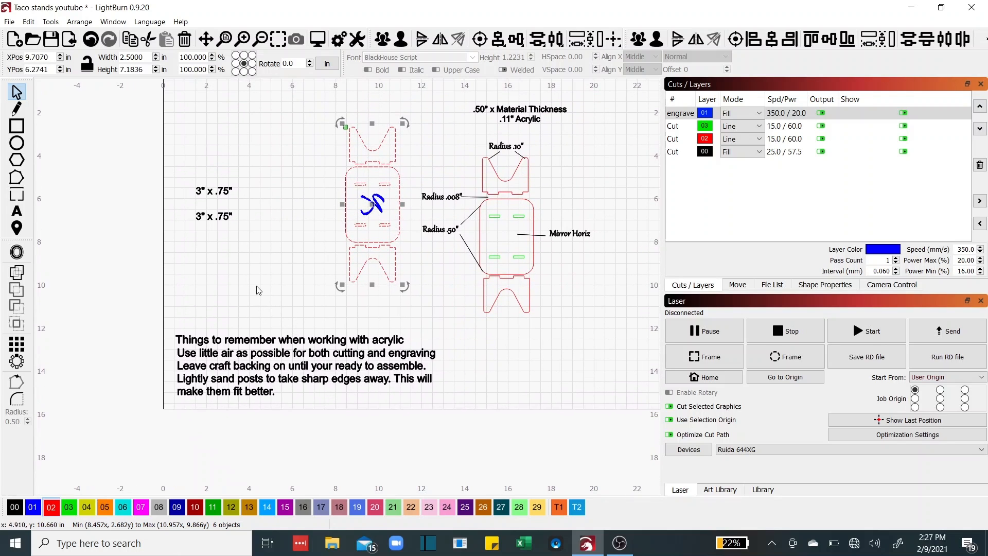
{"action": "scroll", "coordinate": [257, 287], "scroll_direction": "up", "scroll_amount": 2}
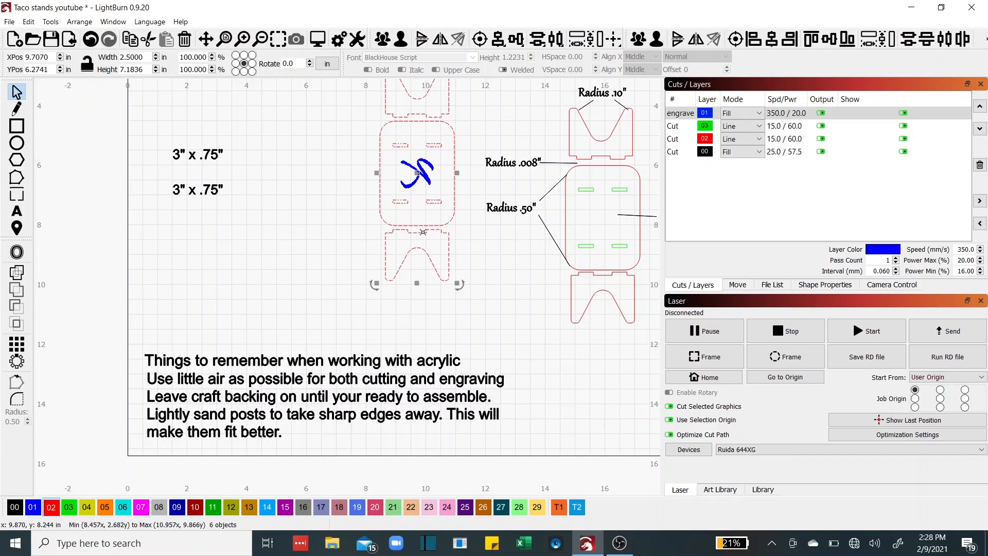
{"action": "scroll", "coordinate": [438, 233], "scroll_direction": "up", "scroll_amount": 5}
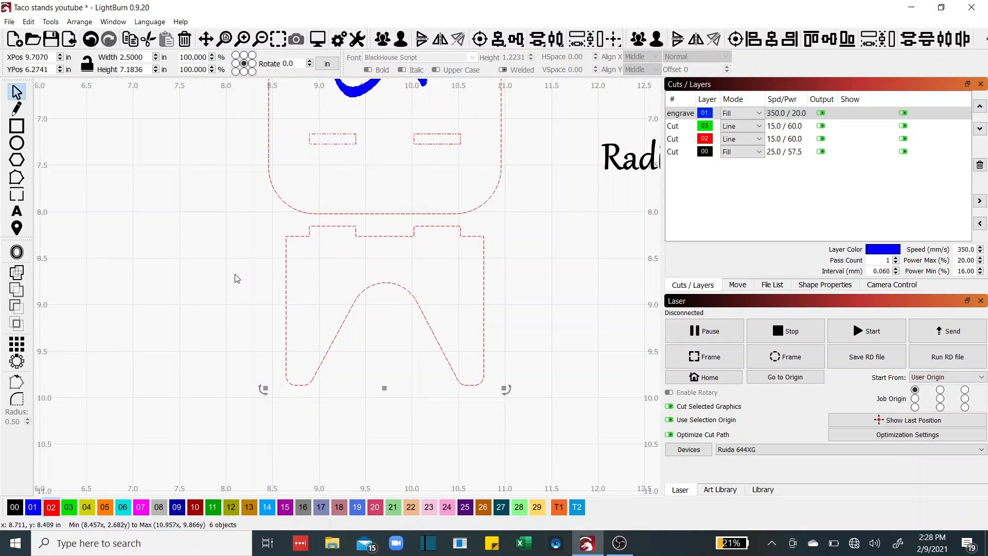
{"action": "scroll", "coordinate": [236, 276], "scroll_direction": "down", "scroll_amount": 4}
{"action": "left_click_drag", "start_coordinate": [286, 314], "coordinate": [440, 223]}
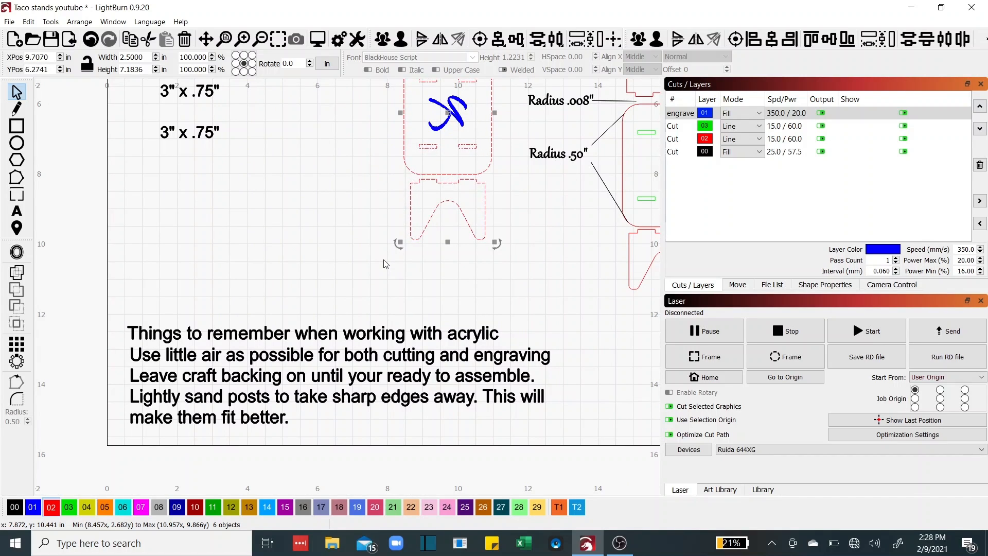
{"action": "scroll", "coordinate": [385, 264], "scroll_direction": "down", "scroll_amount": 4}
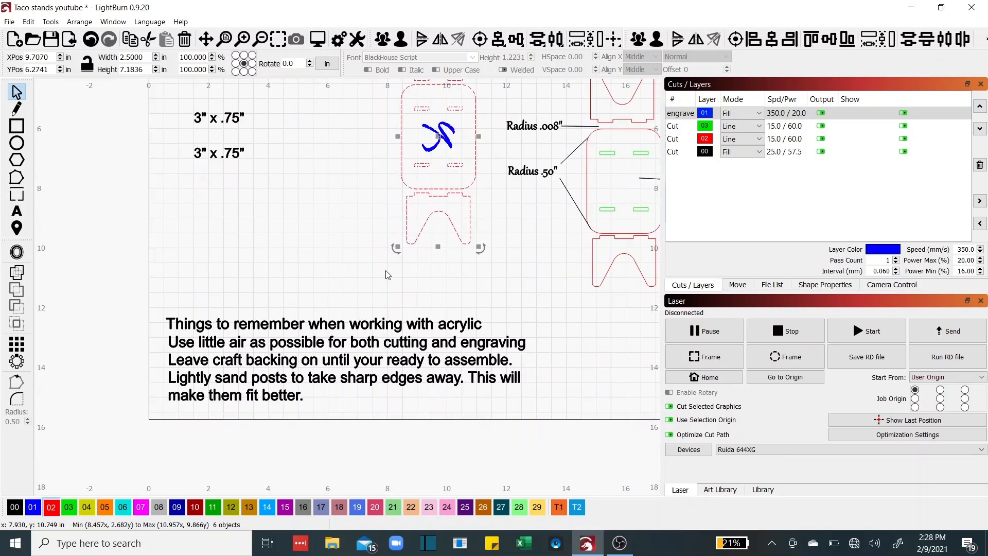
{"action": "left_click_drag", "start_coordinate": [434, 245], "coordinate": [334, 323]}
Open the Cut Settings Editor for the red 02 Cut layer
{"action": "scroll", "coordinate": [317, 313], "scroll_direction": "up", "scroll_amount": 2}
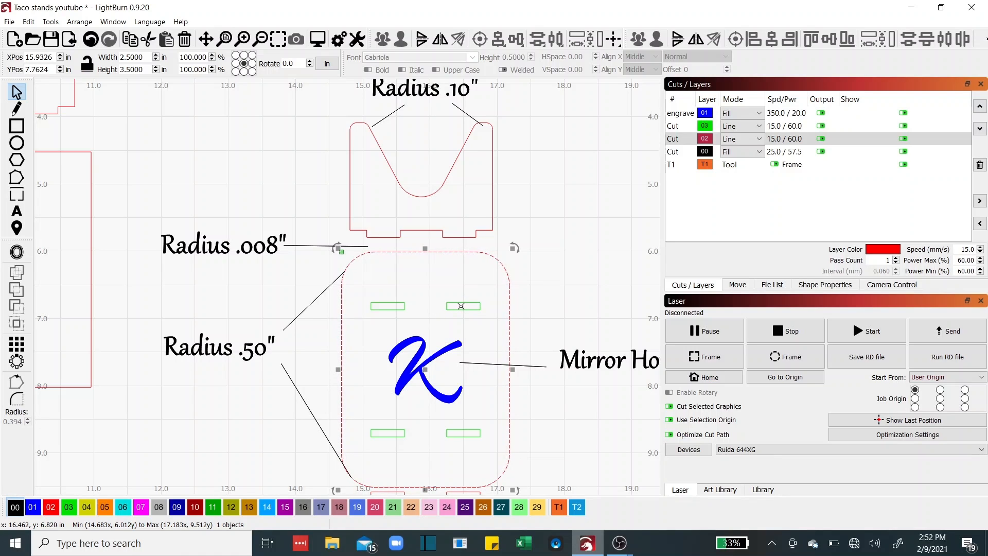
{"action": "left_click", "coordinate": [673, 141]}
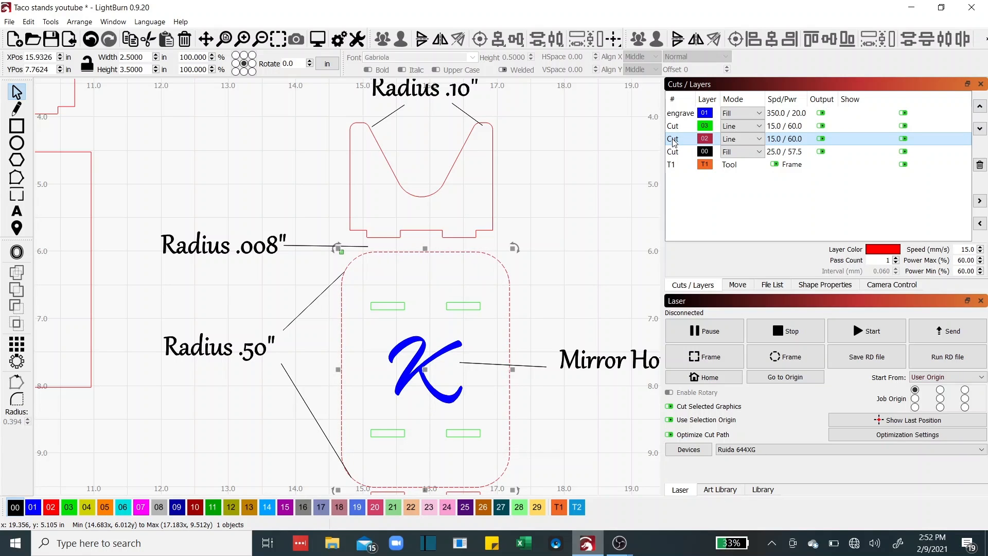
{"action": "double_click", "coordinate": [673, 139]}
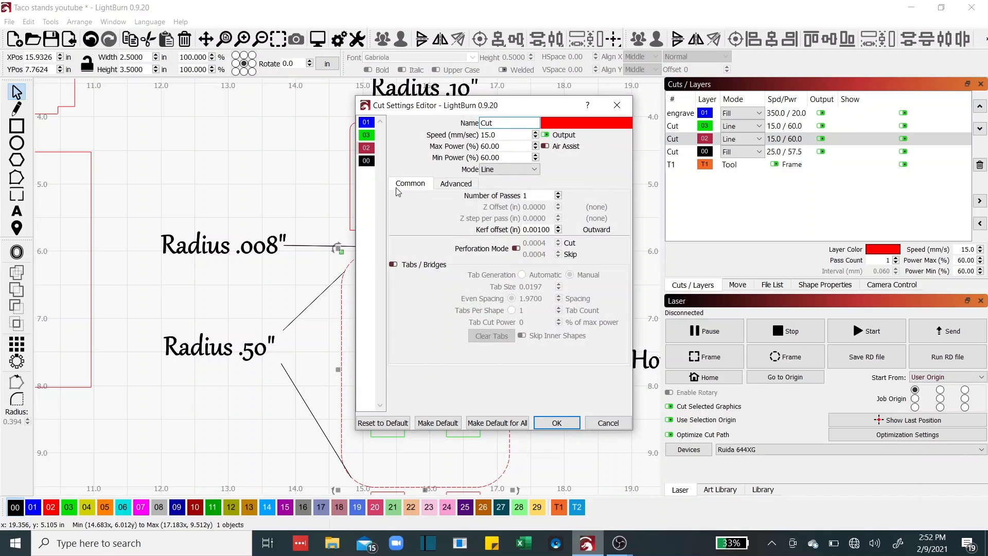